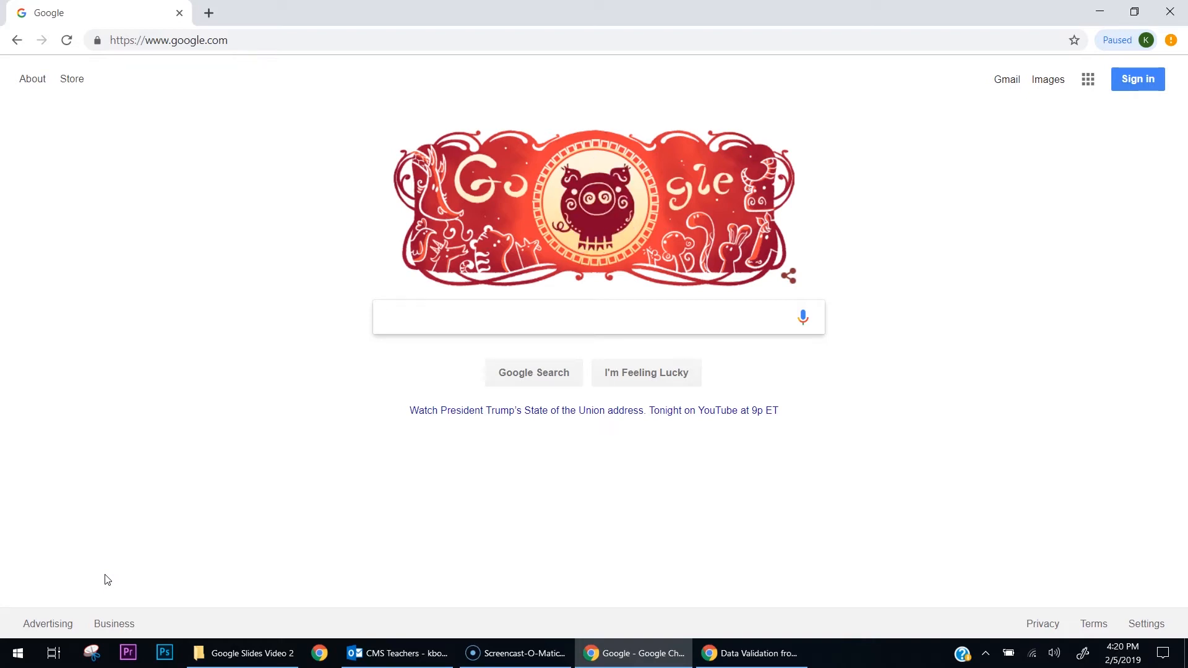
Sign in to the Google account from the Google home page by entering the account password
click(573, 387)
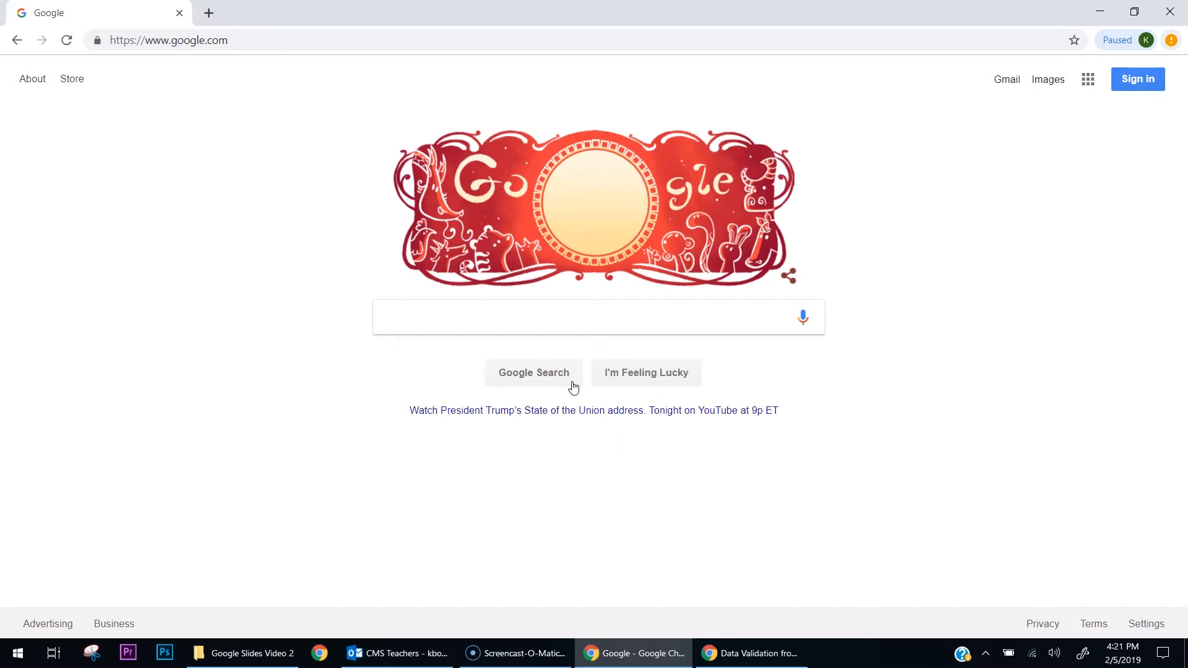
click(1140, 79)
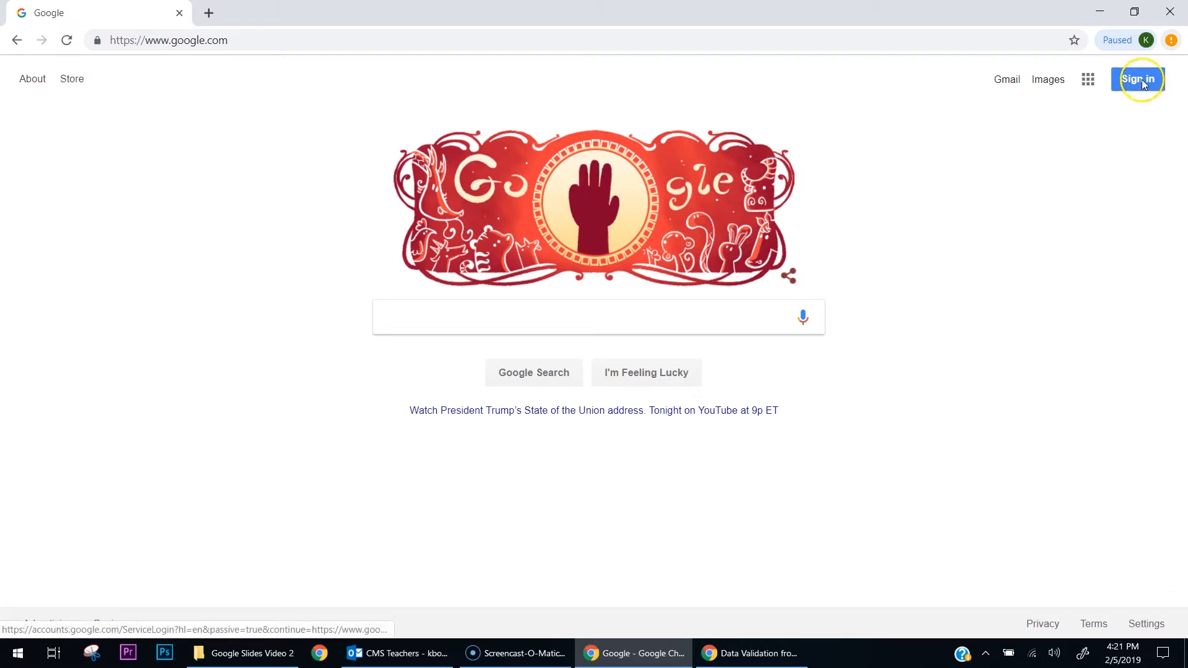
text(••••••••)
key(Return)
click(1125, 124)
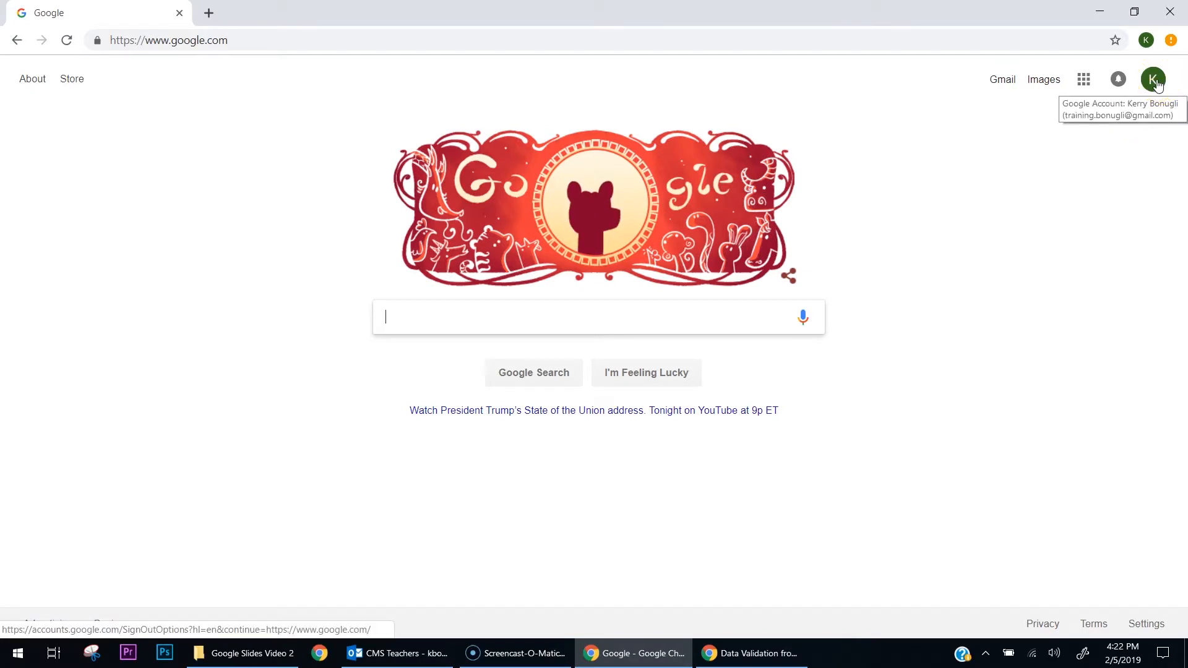
click(970, 170)
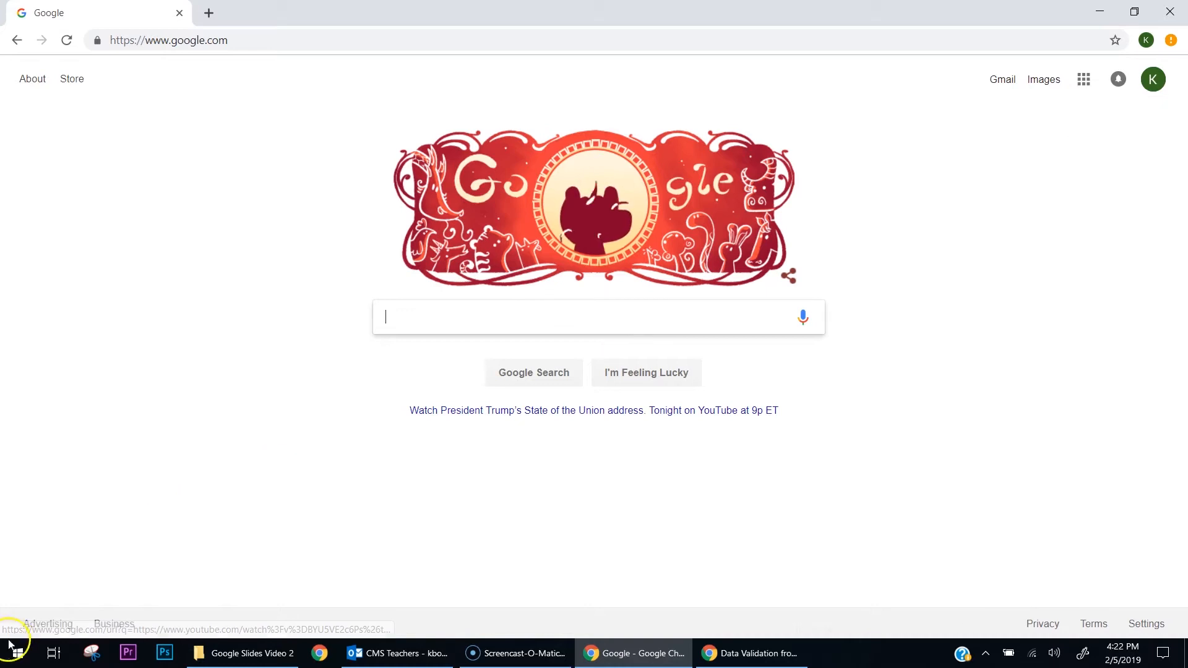
Go to the Google Forms home page at forms.google.com
click(416, 37)
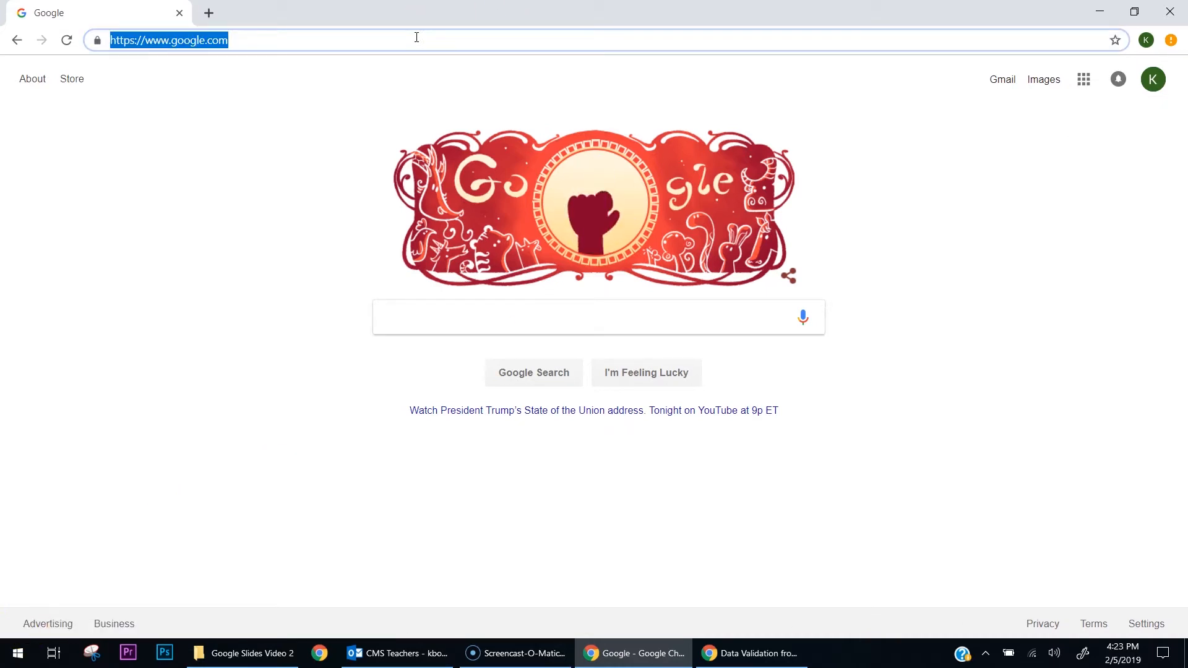
text(forms.googl)
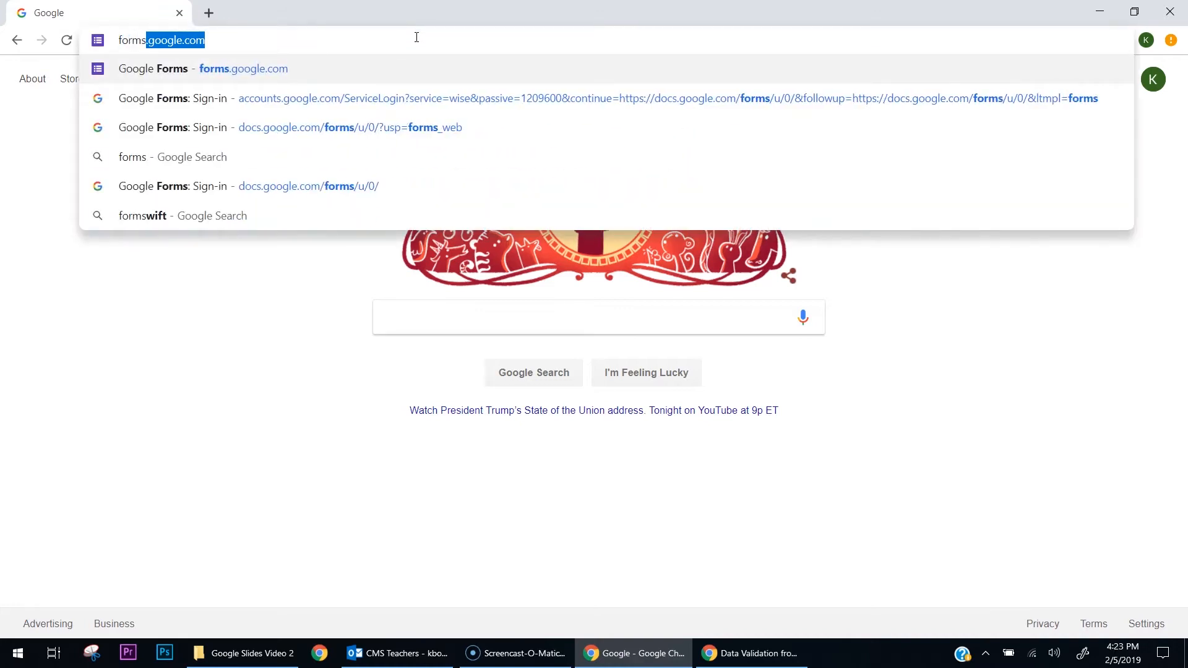
text(e.om)
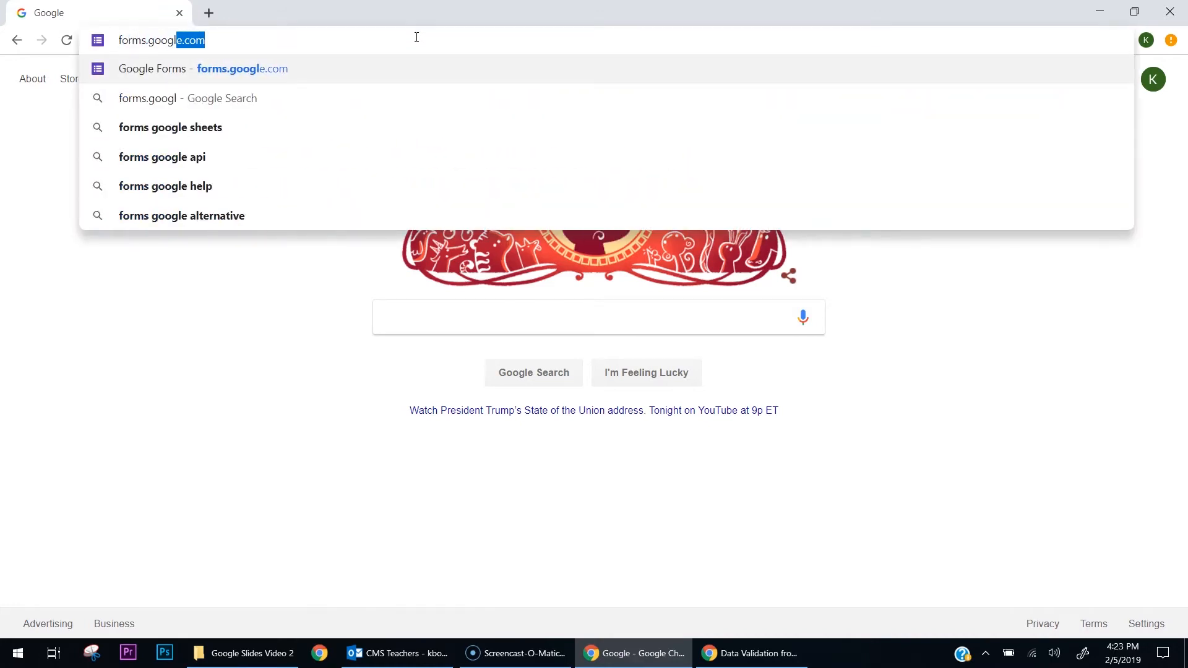
key(BackSpace)
key(BackSpace)
text(com)
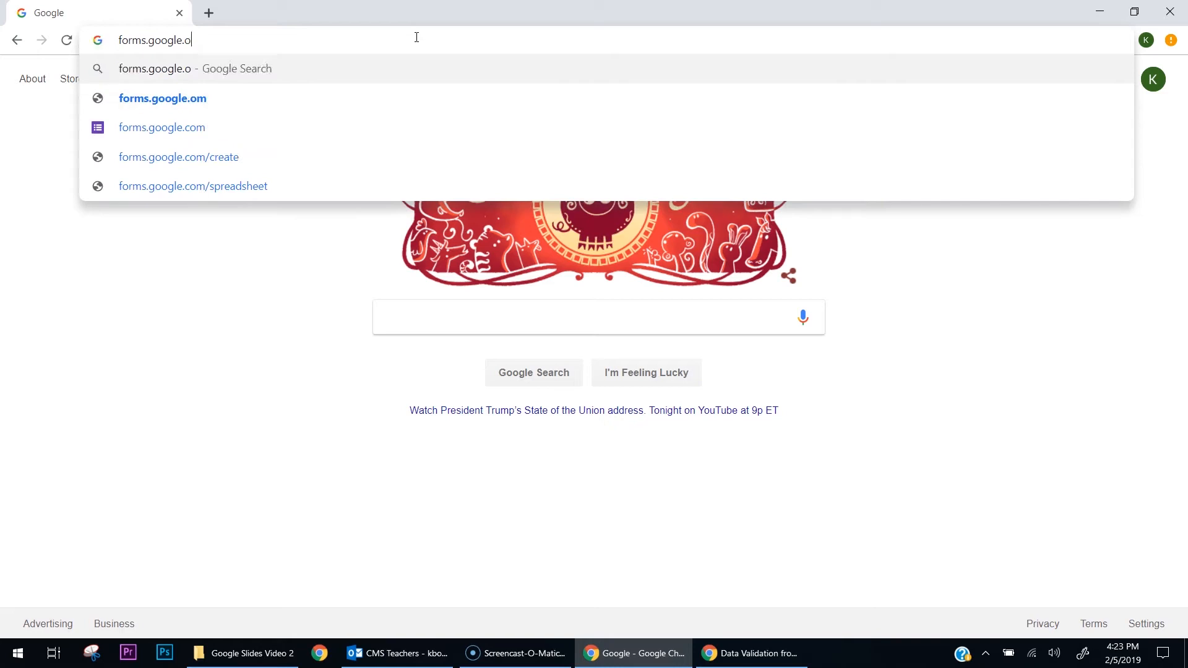
key(Return)
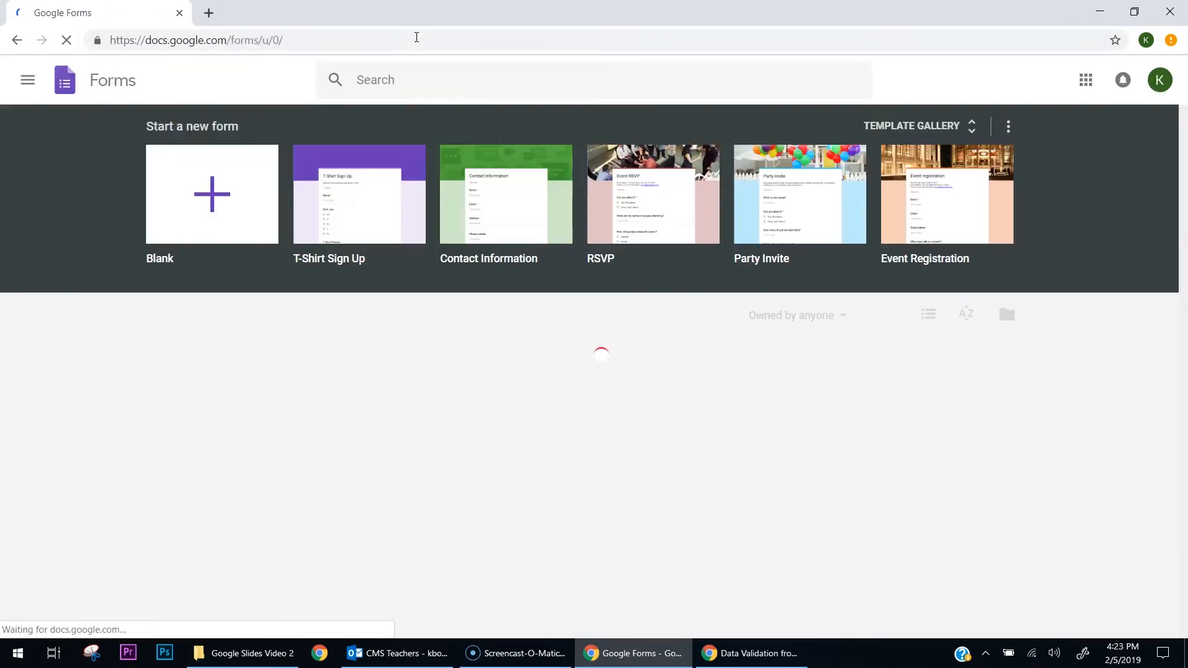
click(534, 445)
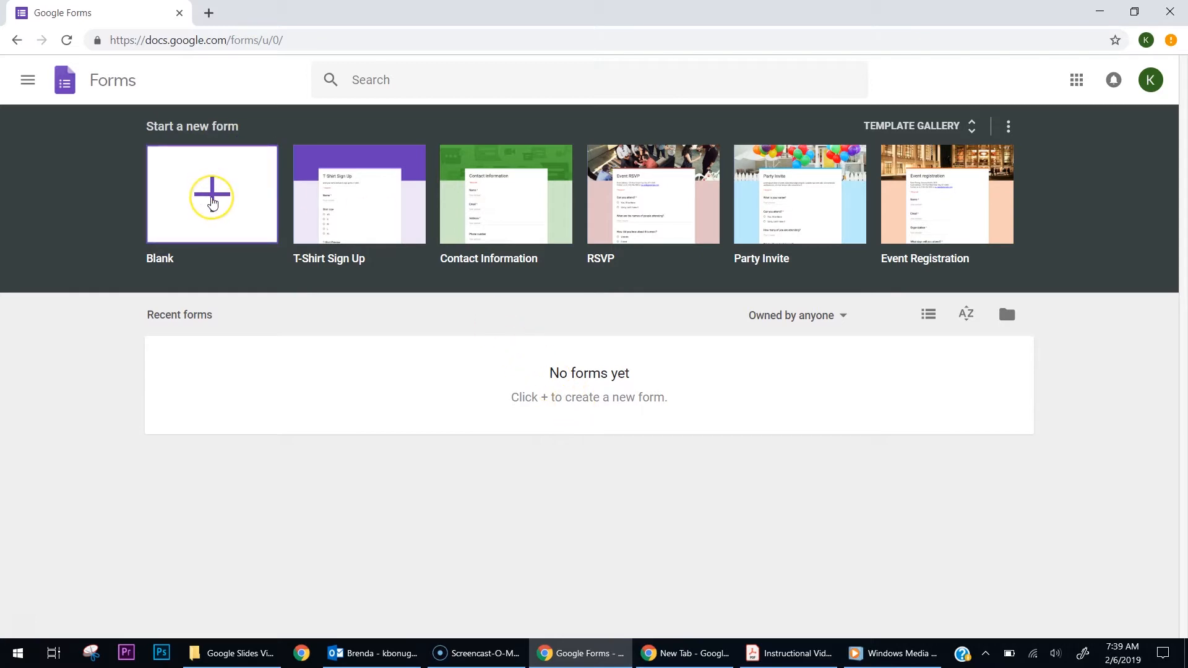
Create a blank form and name it "Social Studies Treasure Hunt"
click(212, 202)
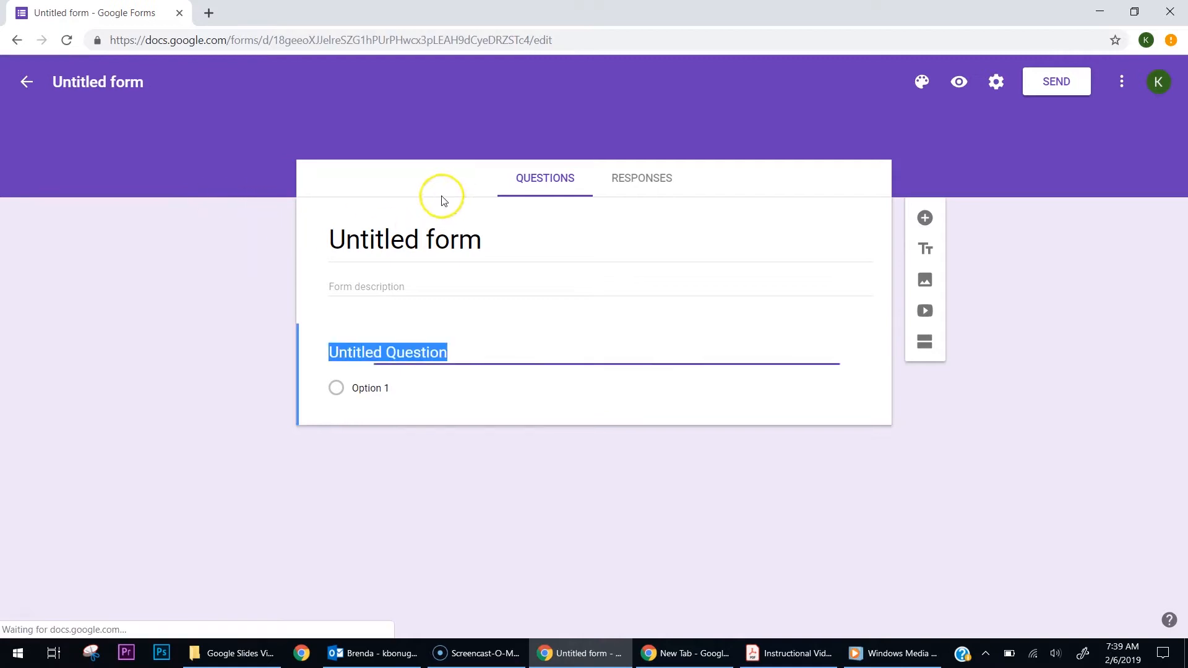
click(114, 81)
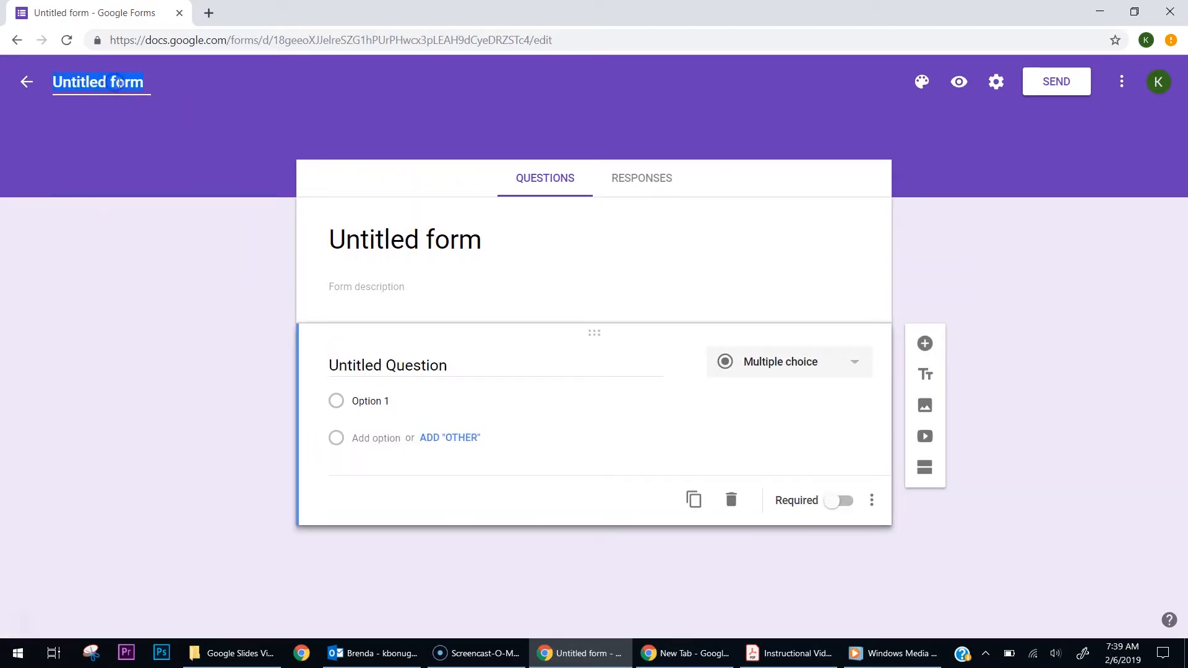
text(Social)
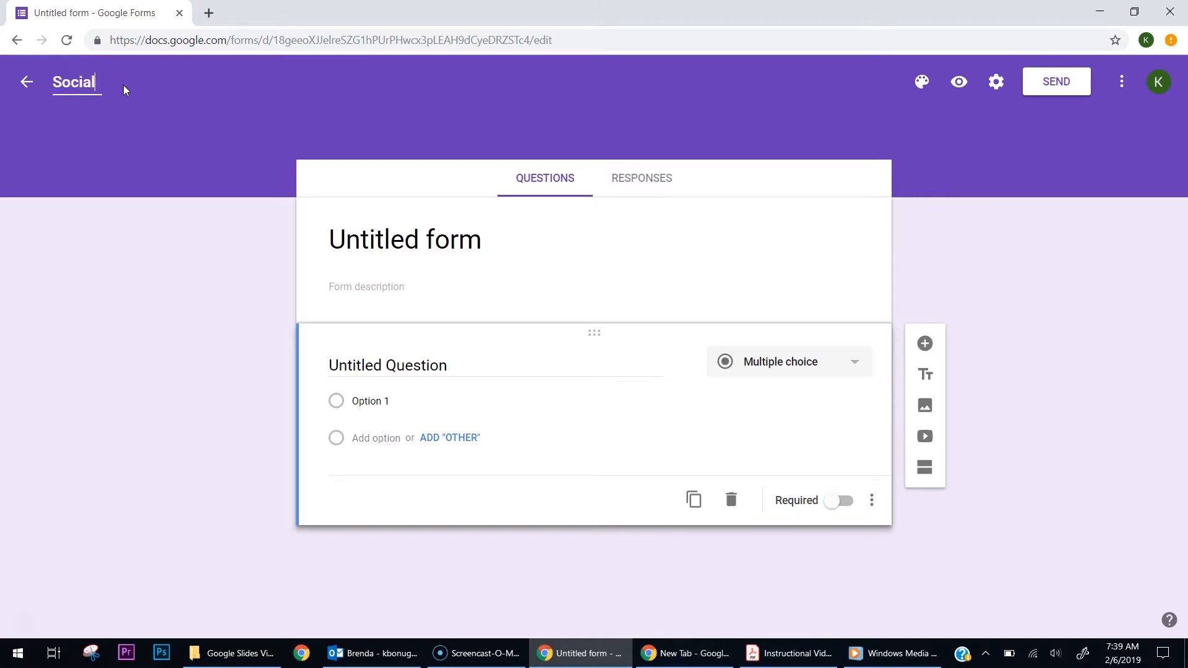
text( Studies Treasure Hunt)
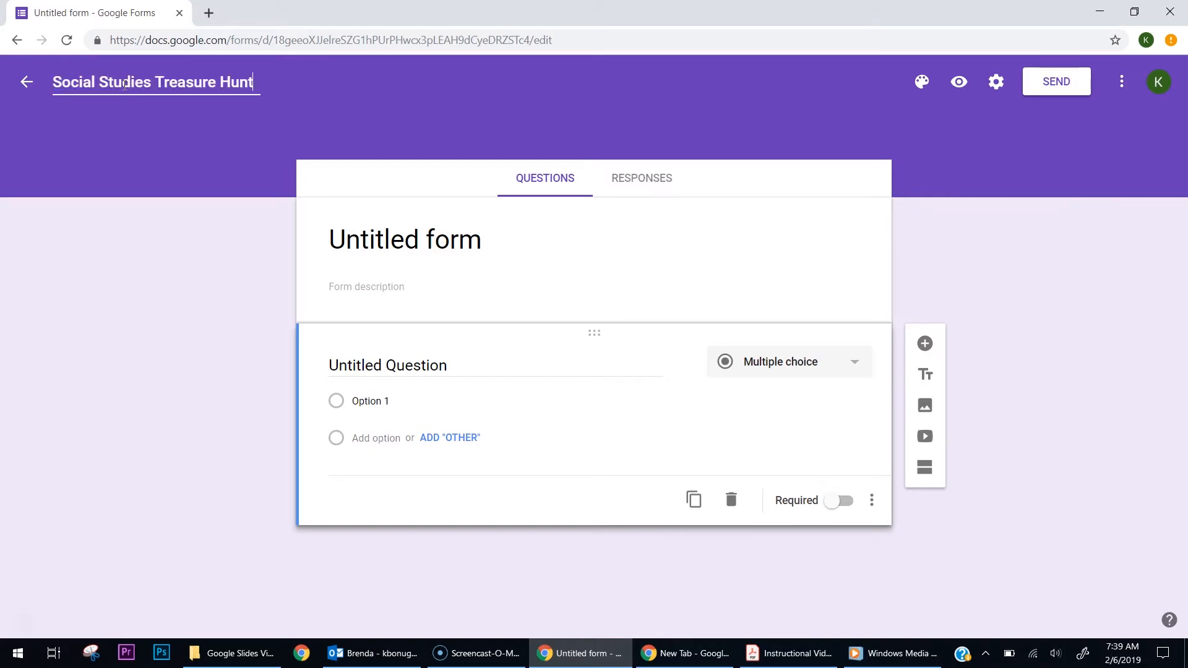
key(Tab)
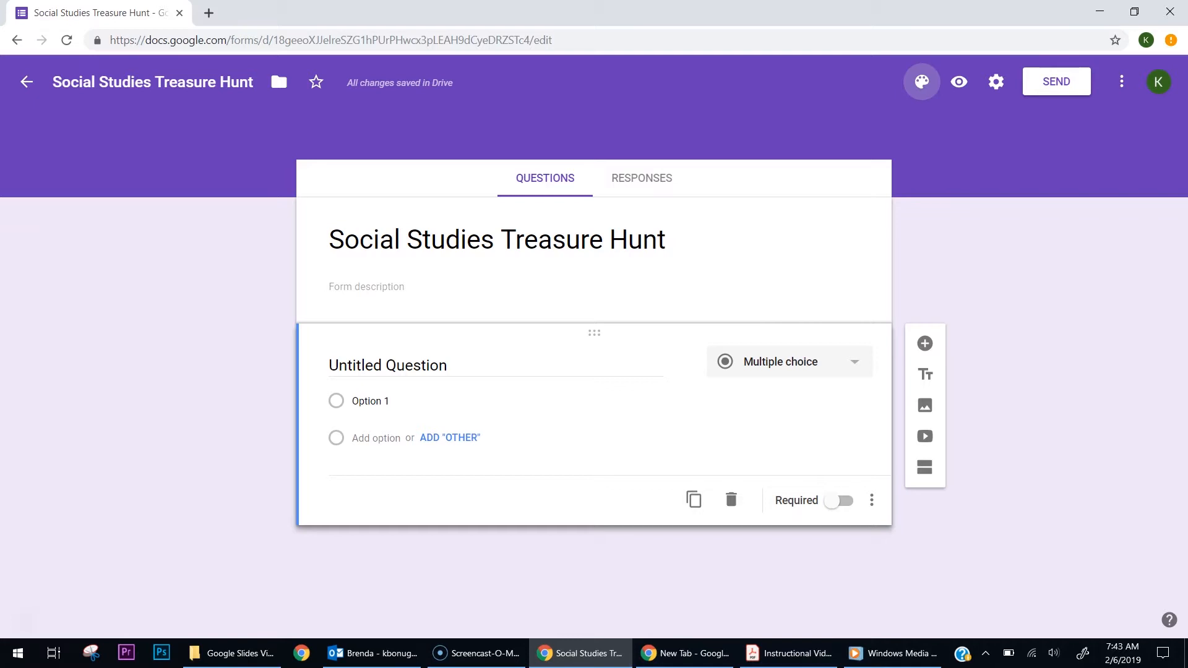
Replace the untitled question's text with "What year was your text book published"
click(915, 131)
click(500, 356)
click(502, 373)
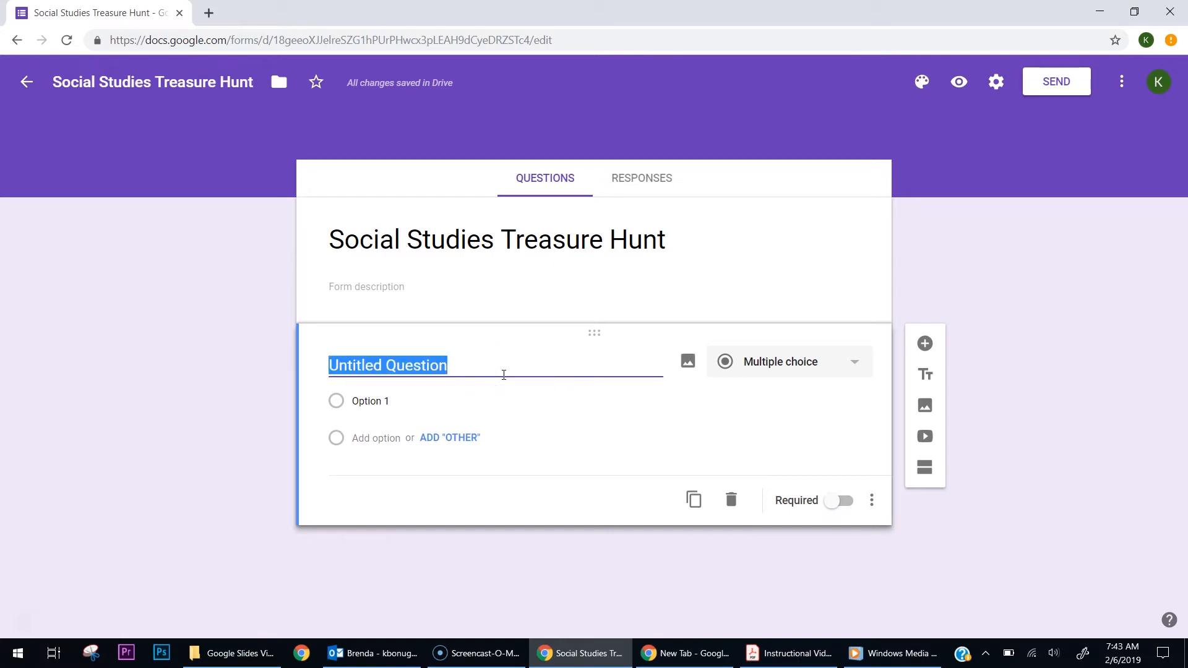
text(What )
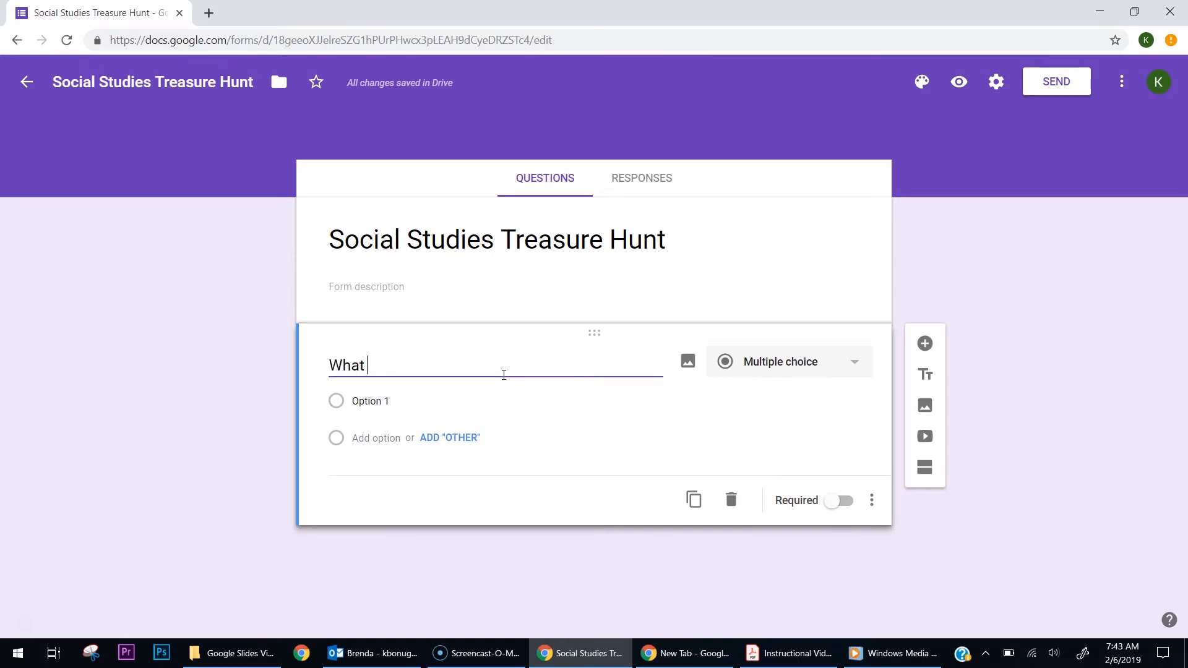
text(year )
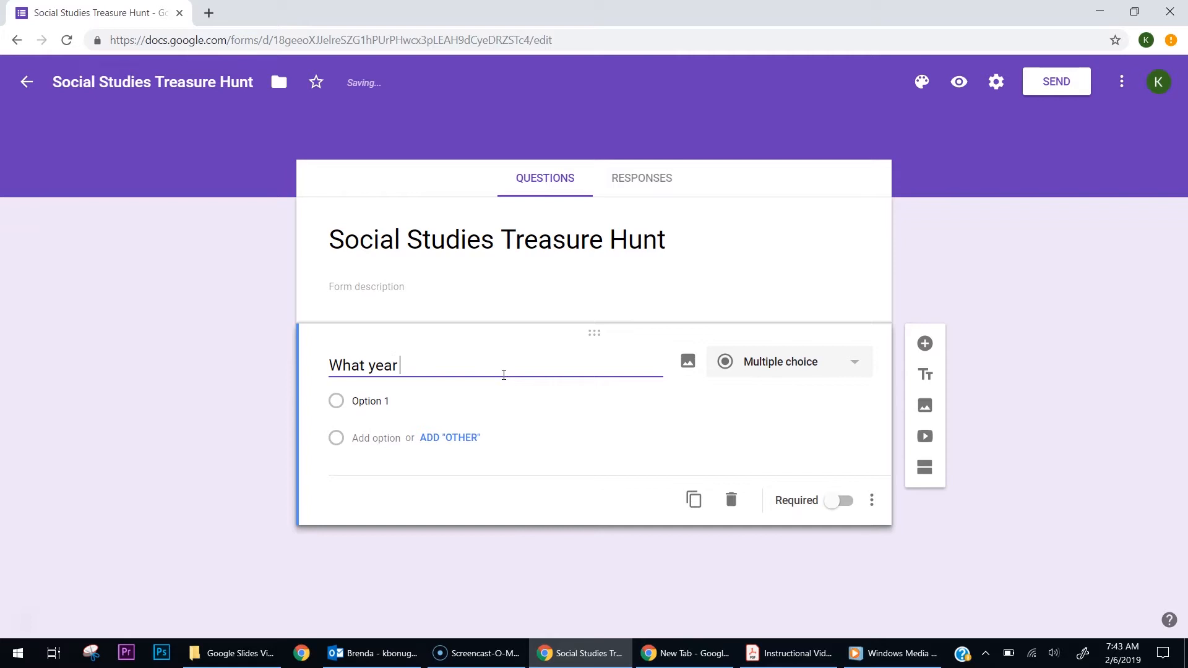
text(was your text book publish)
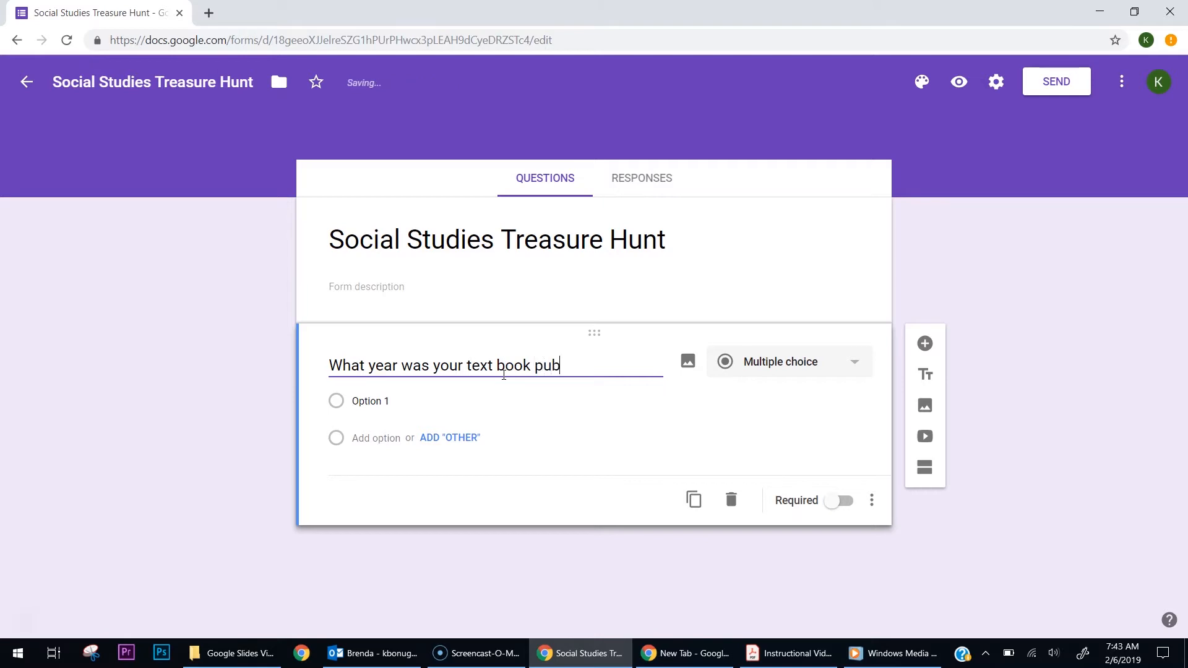
text(ed)
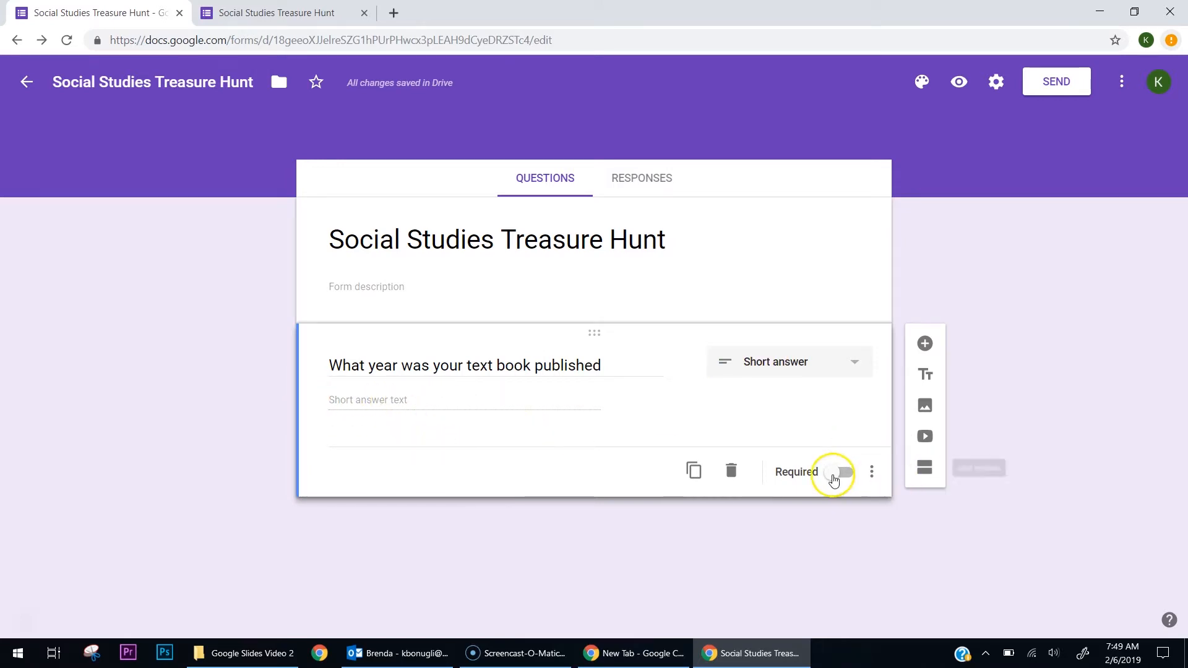
Make the textbook publication year question required and turn on its response validation
click(834, 474)
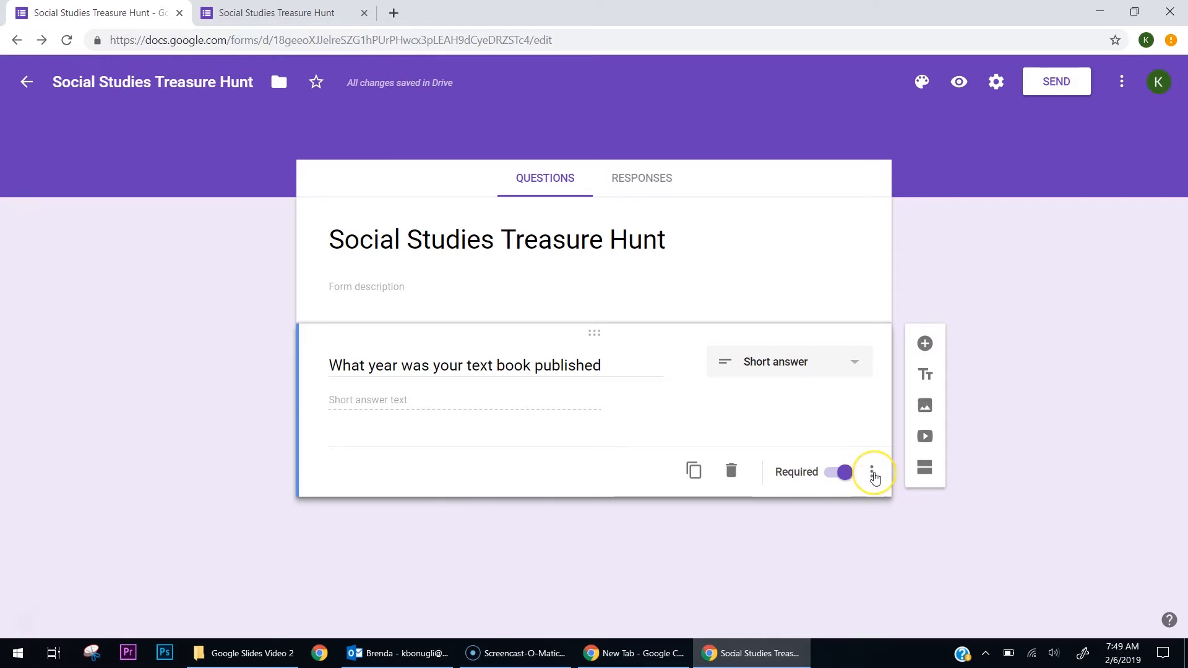
click(872, 474)
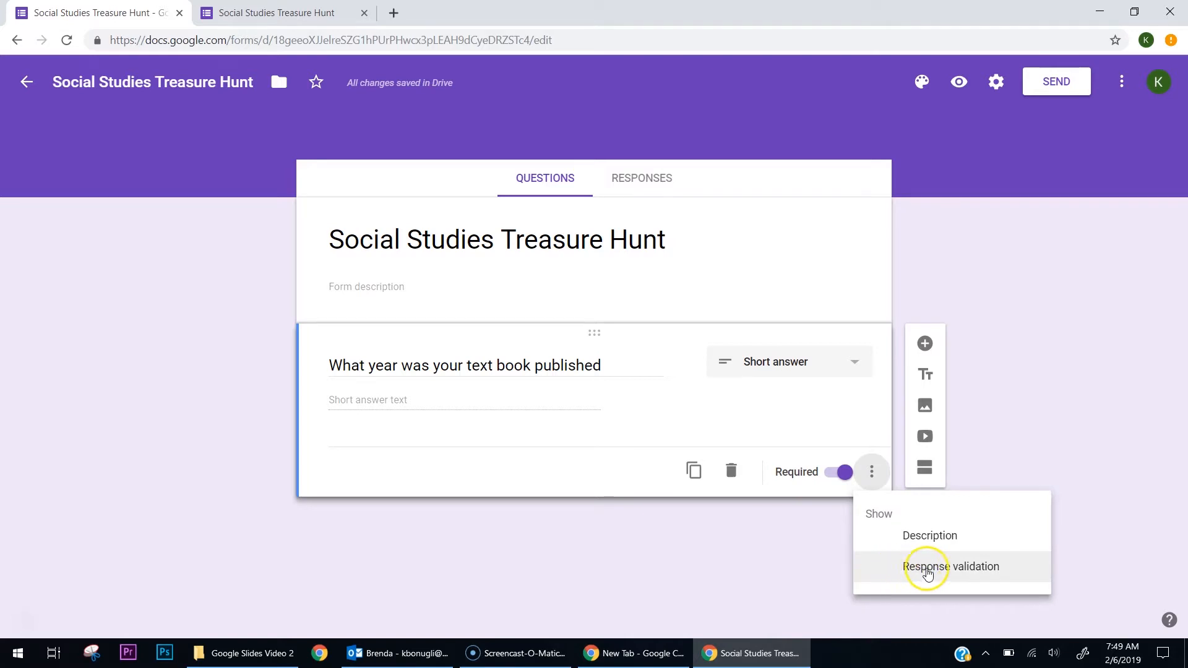
click(985, 573)
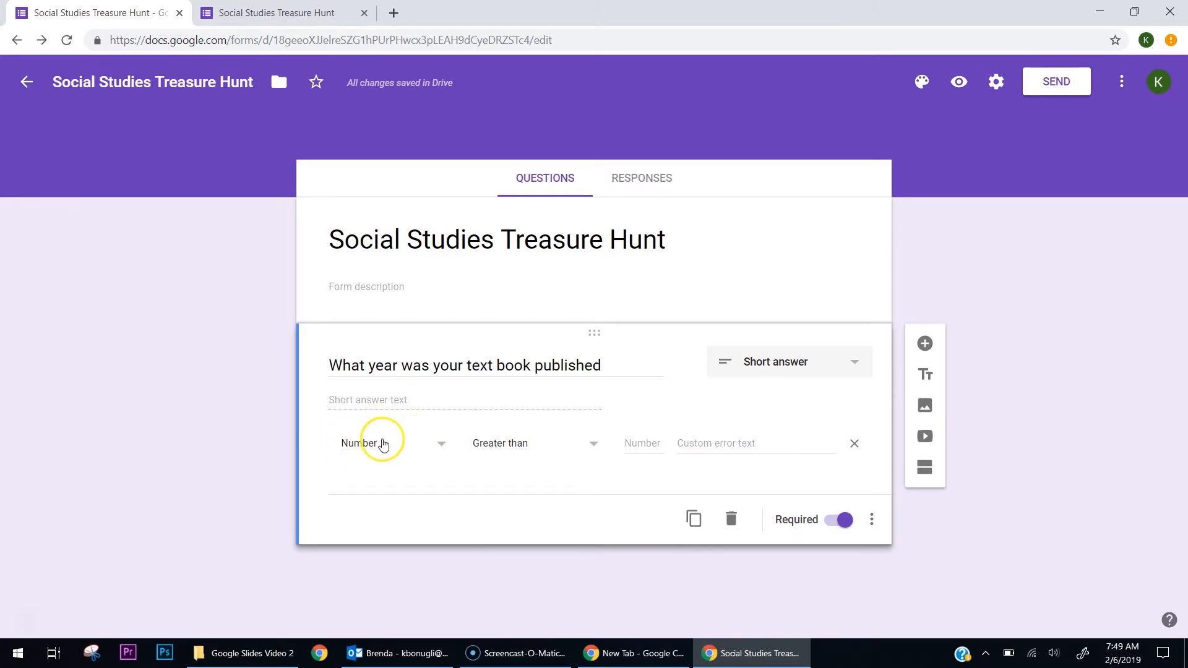
Set the question's validation rule to a regular expression that matches the pattern 2014
click(437, 443)
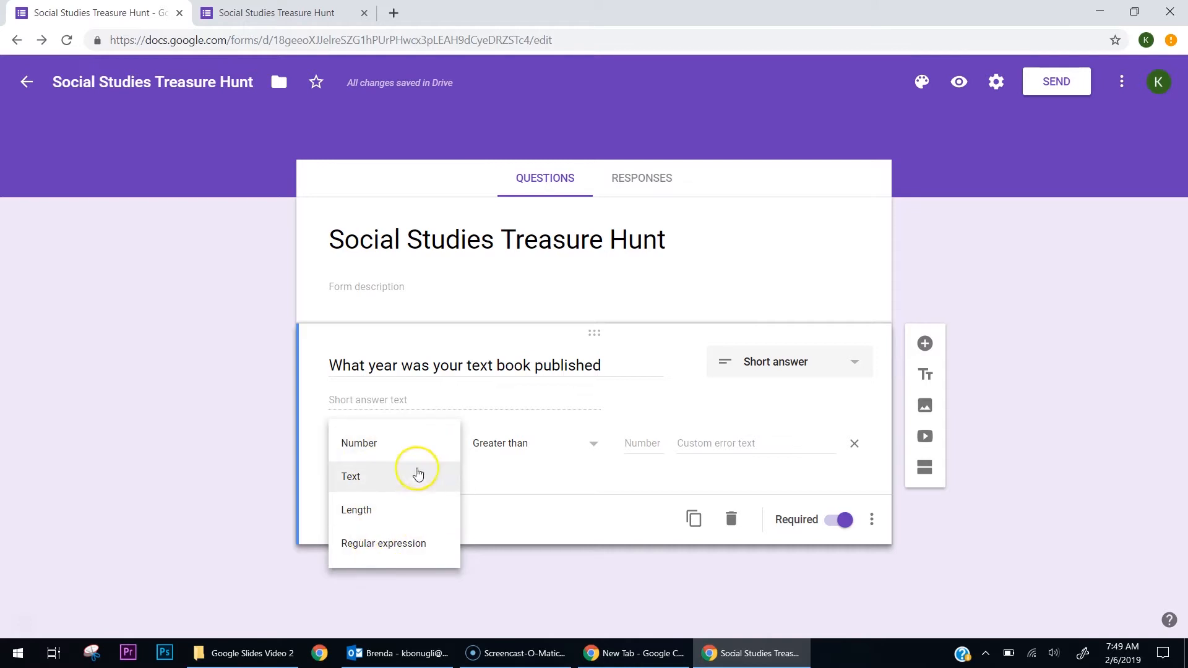
click(386, 547)
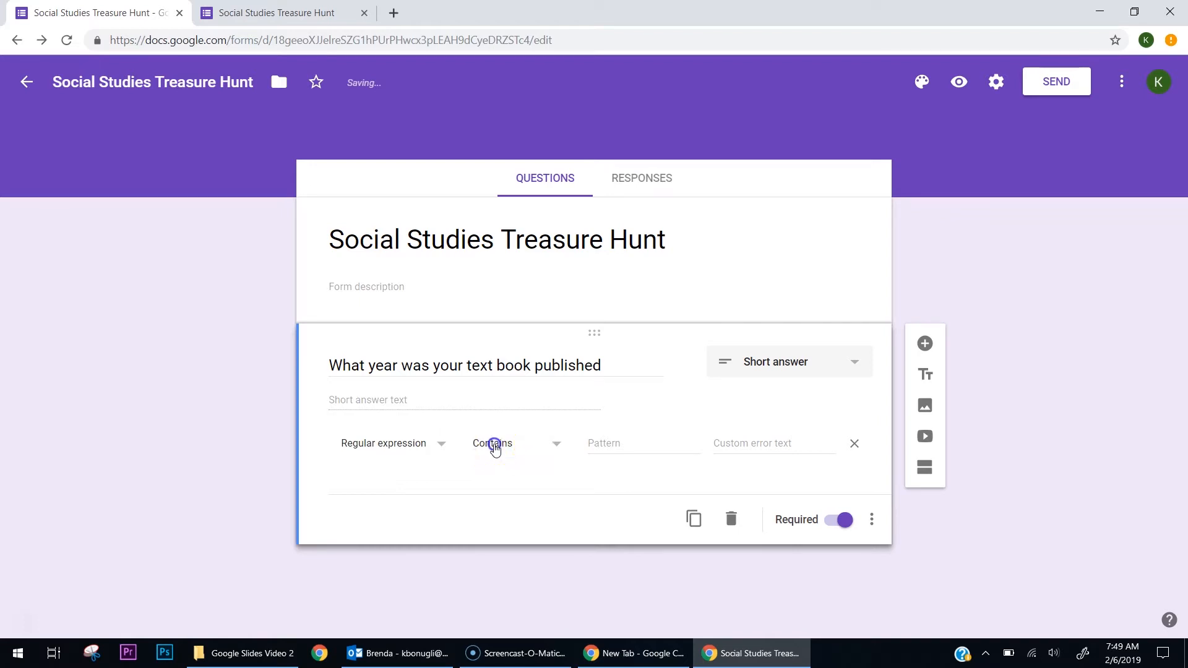
click(495, 447)
click(485, 512)
click(622, 440)
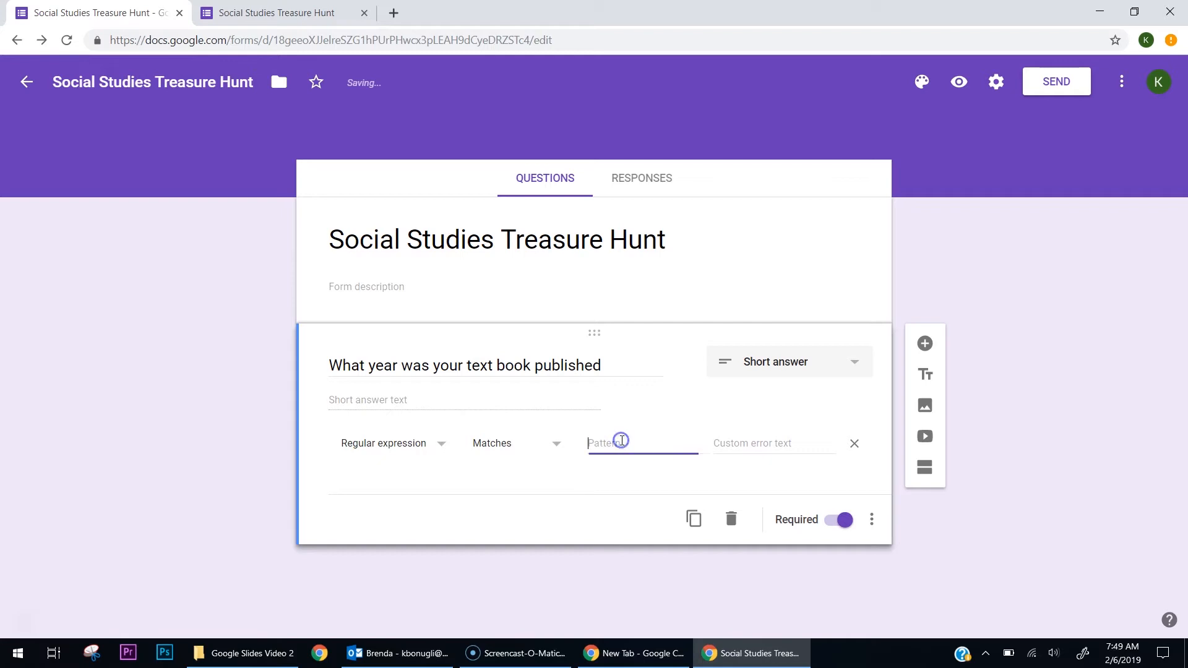
text(2014)
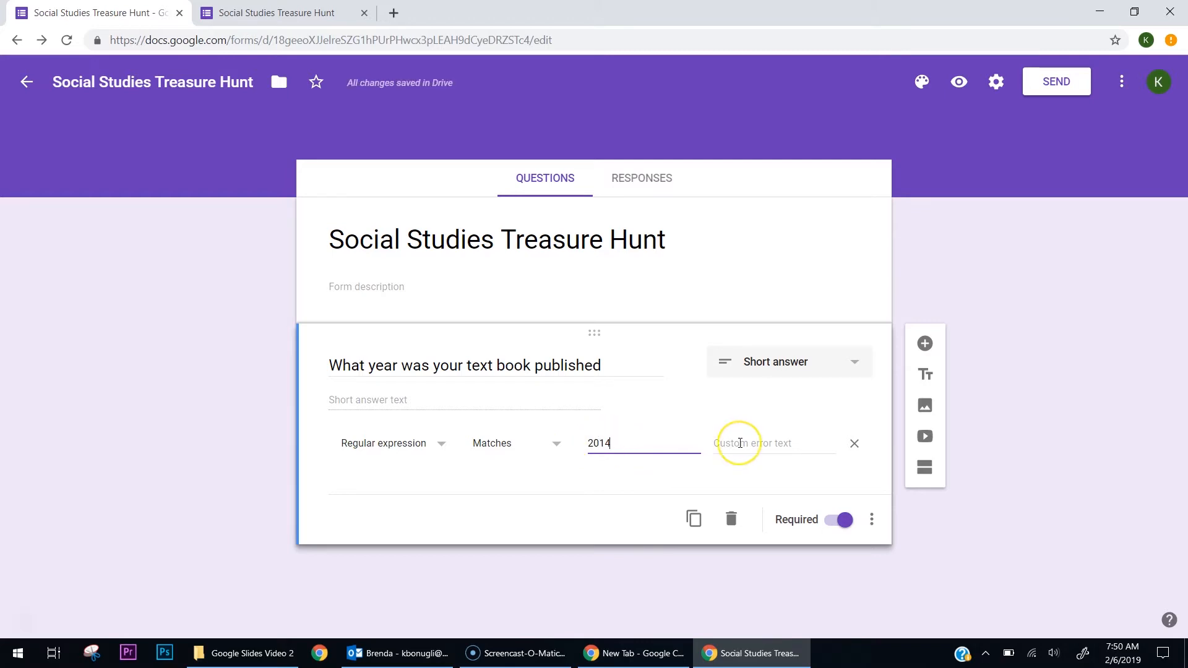
Set the validation rule's custom error text to "INCORRECT! TRY AGAIN!"
click(740, 443)
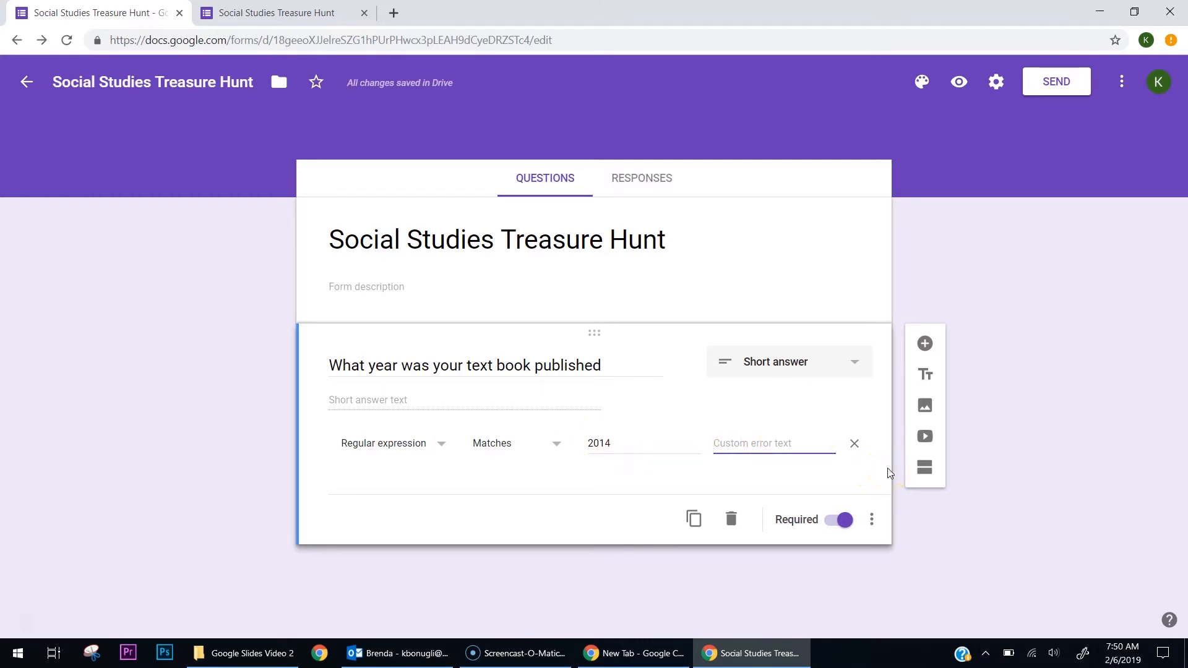
text(IN)
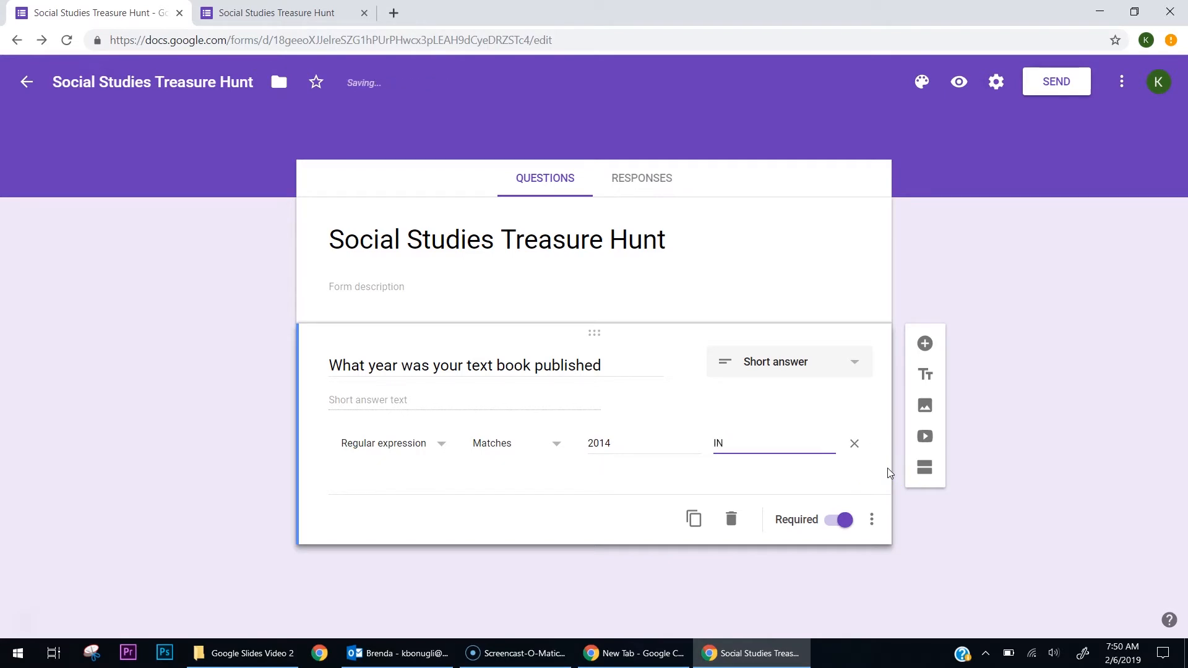
text(CORREC)
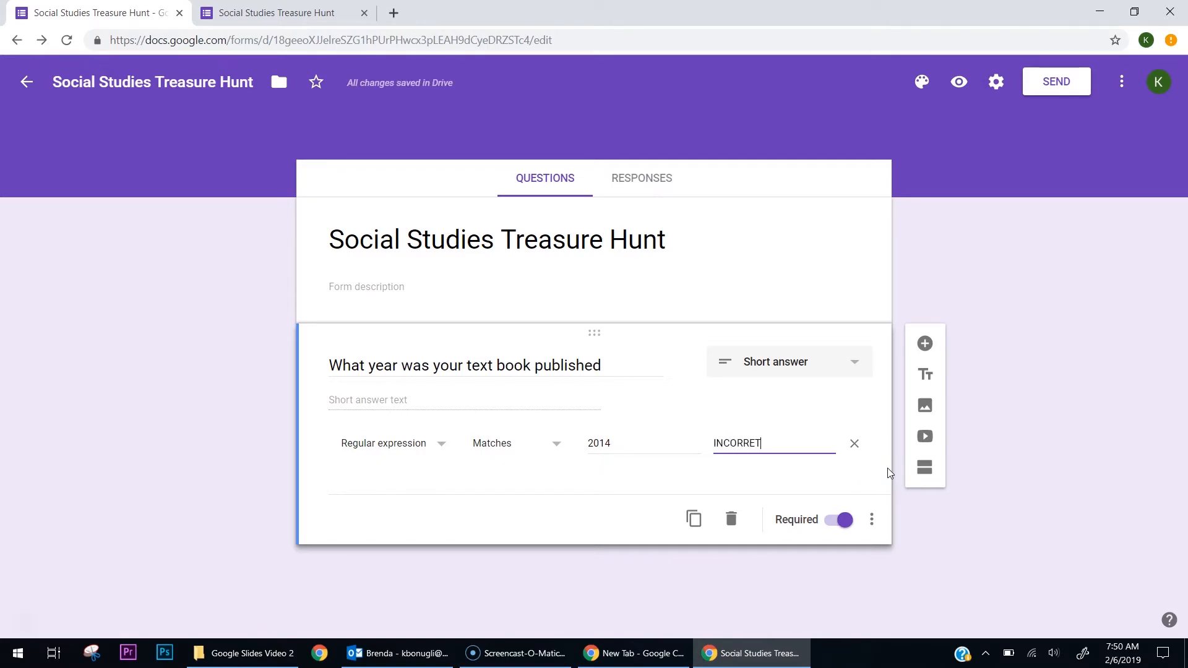
text(T!)
text(TRY AGAIN)
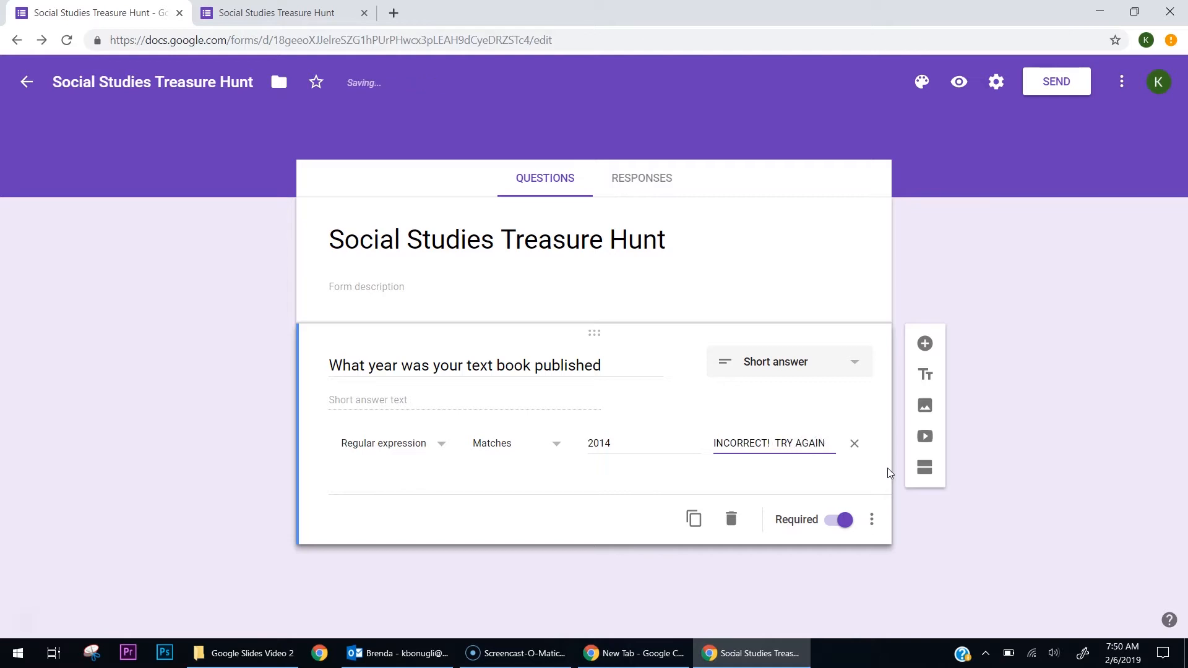
text(!)
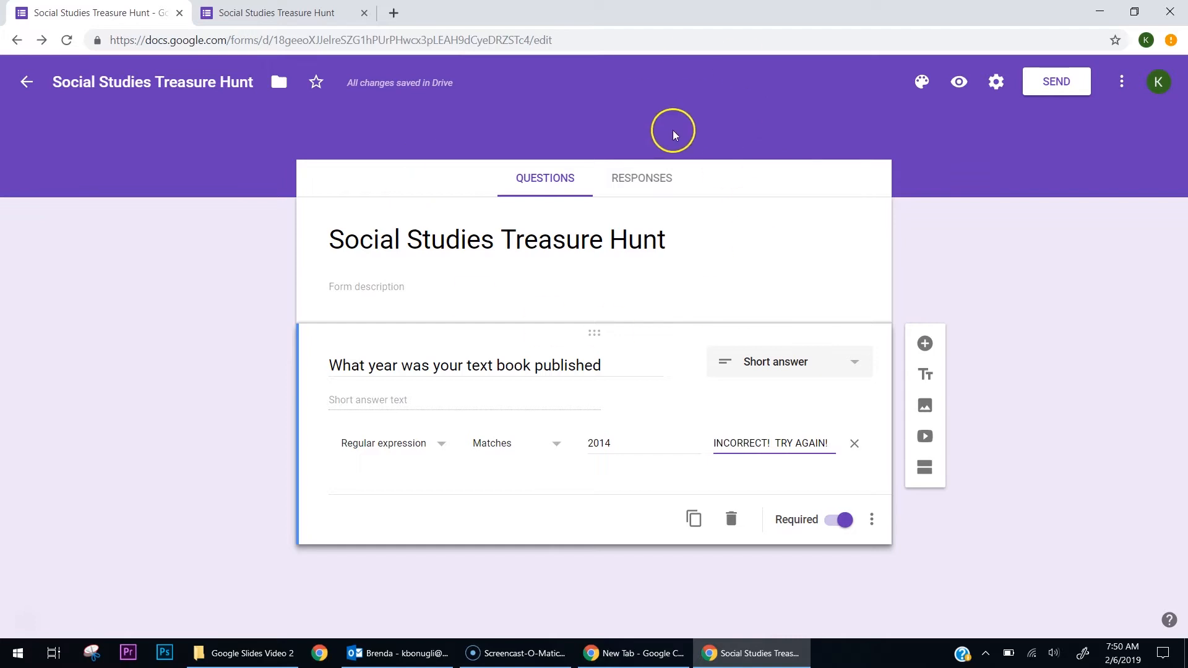
Preview the form and try submitting 2100 as the publication year to test the validation
click(959, 84)
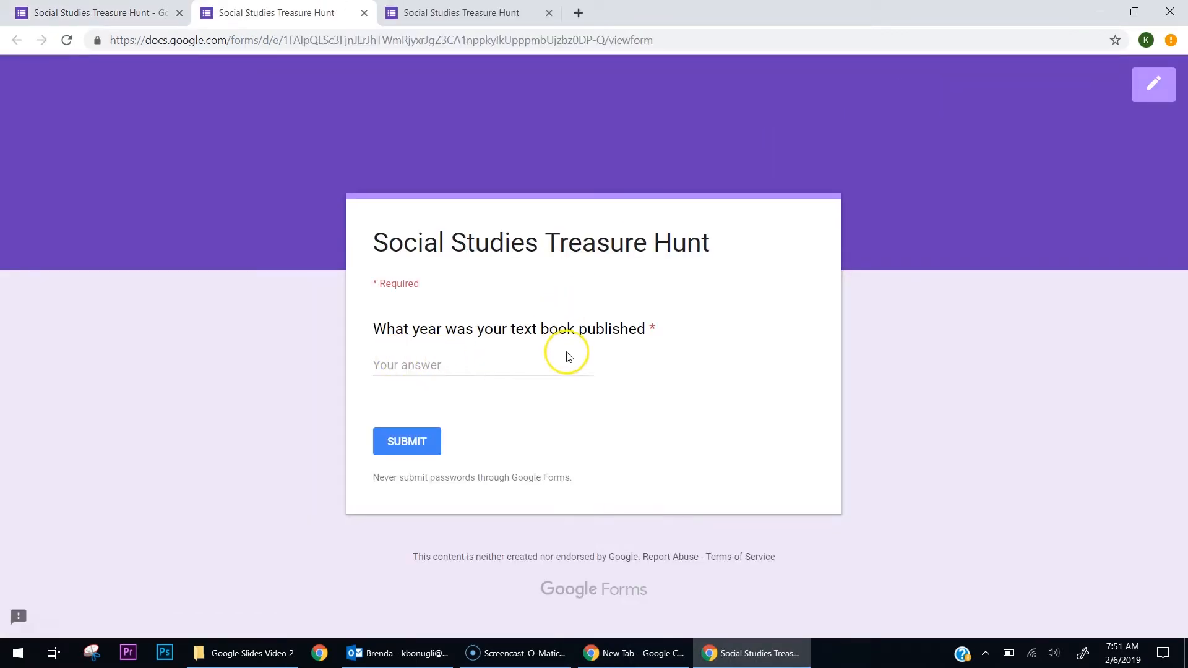
click(514, 364)
text(2100)
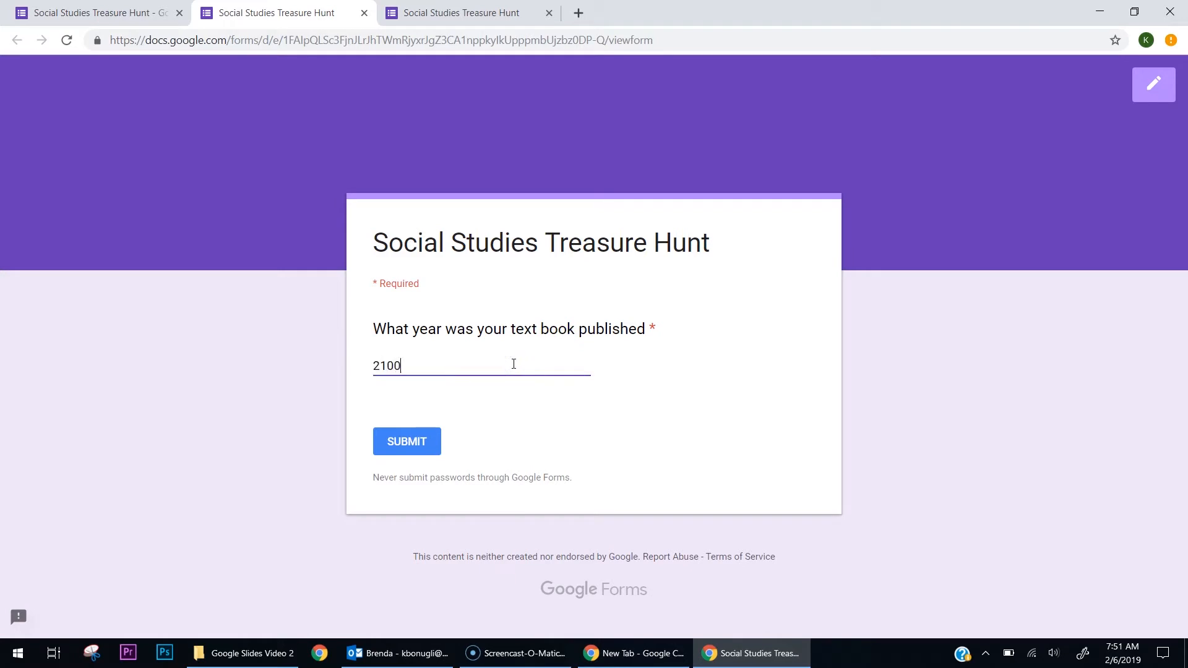
click(411, 445)
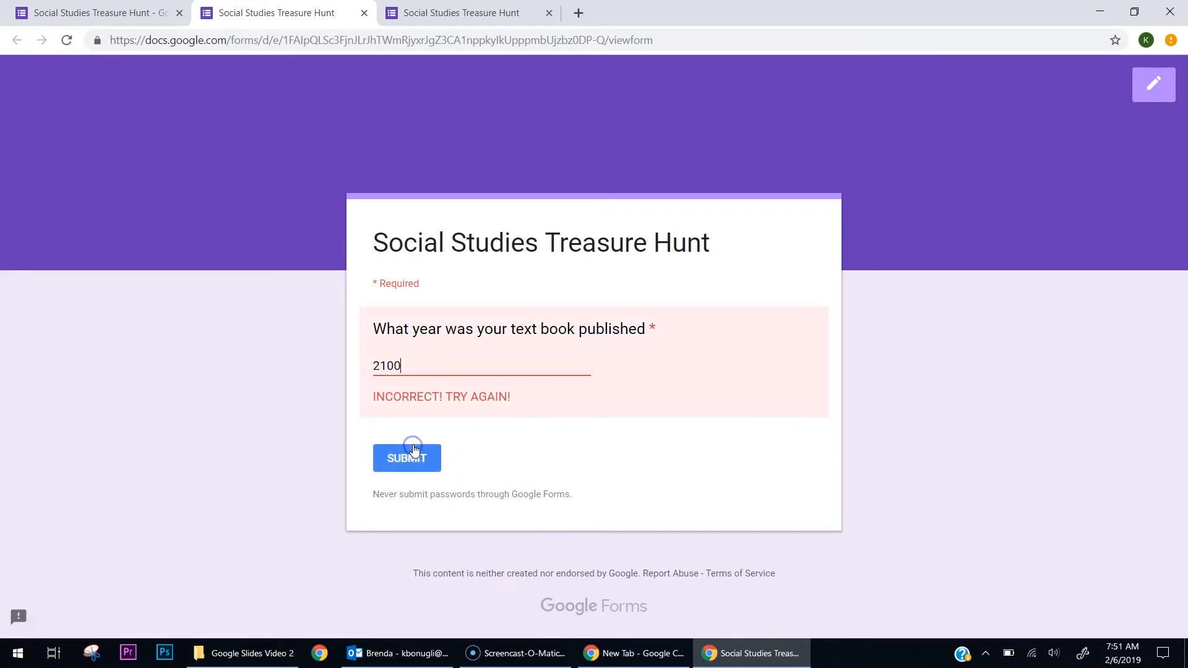
Try submitting "asdjlksdf" as the publication year in the form preview to test the validation
drag(409, 366, 317, 359)
text(asdjlksdf)
click(408, 456)
Submit 2014 as the publication year and close the form previews to return to the editor
drag(466, 355, 320, 359)
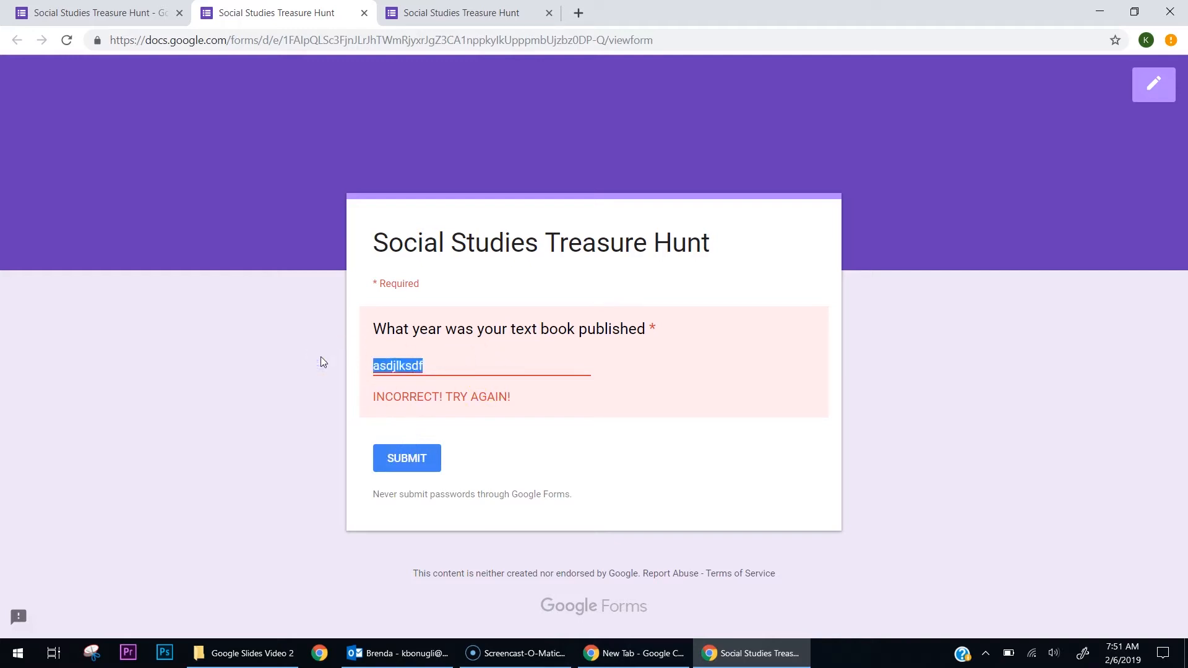
text(2014)
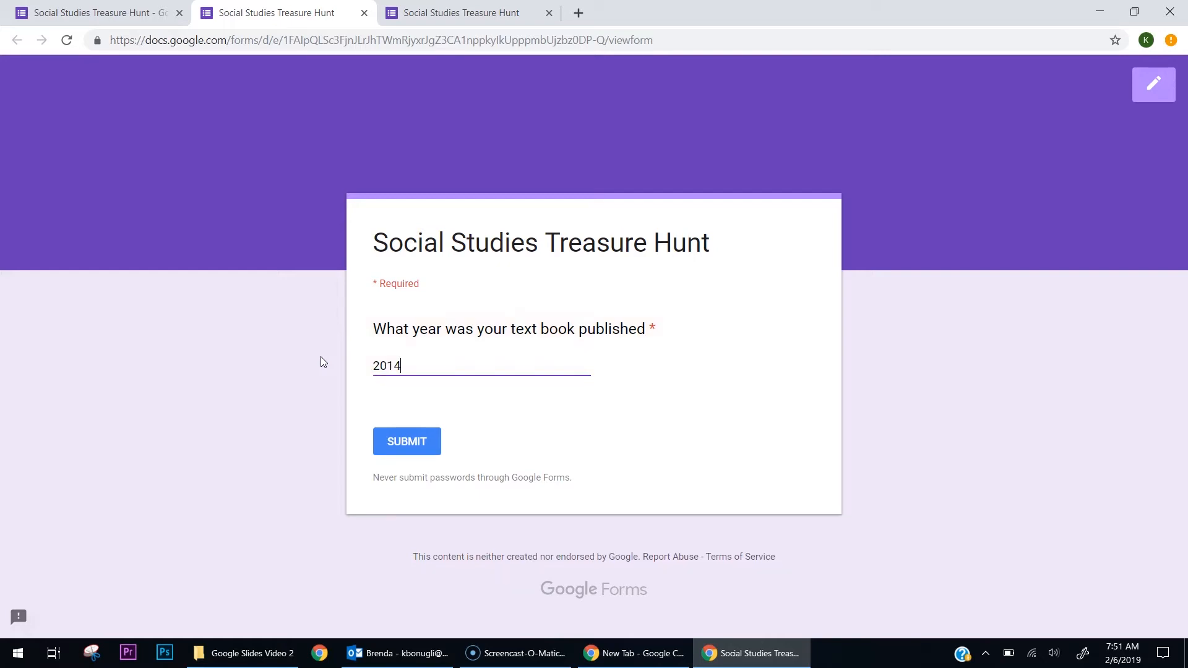
click(399, 444)
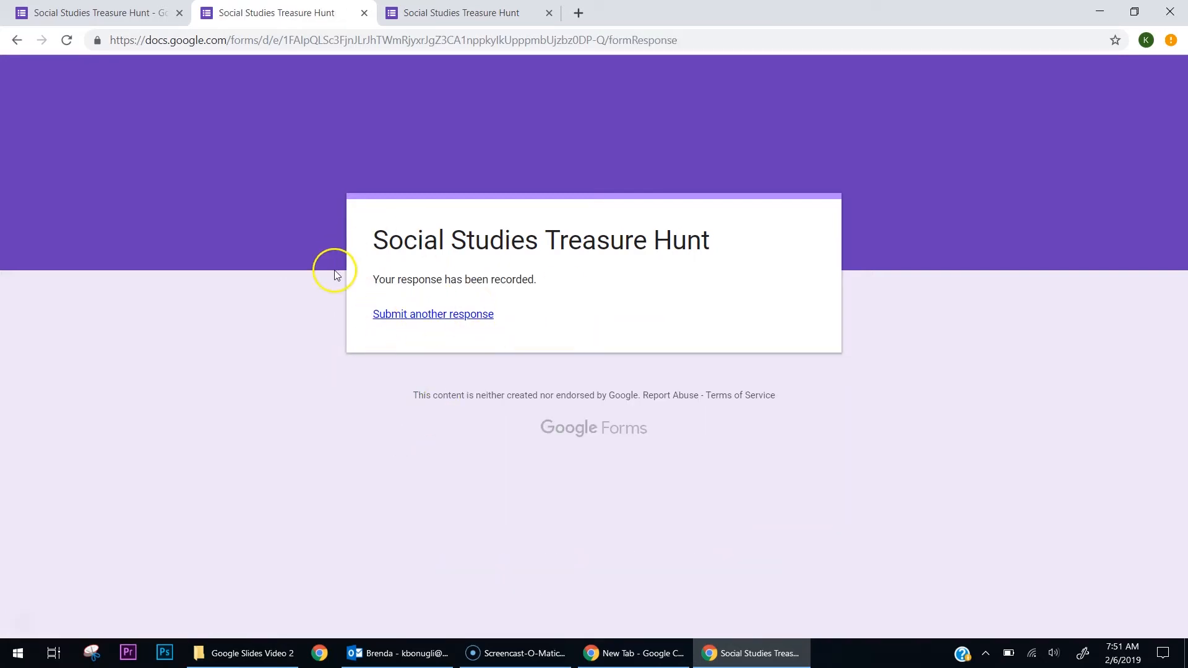
click(364, 15)
click(364, 15)
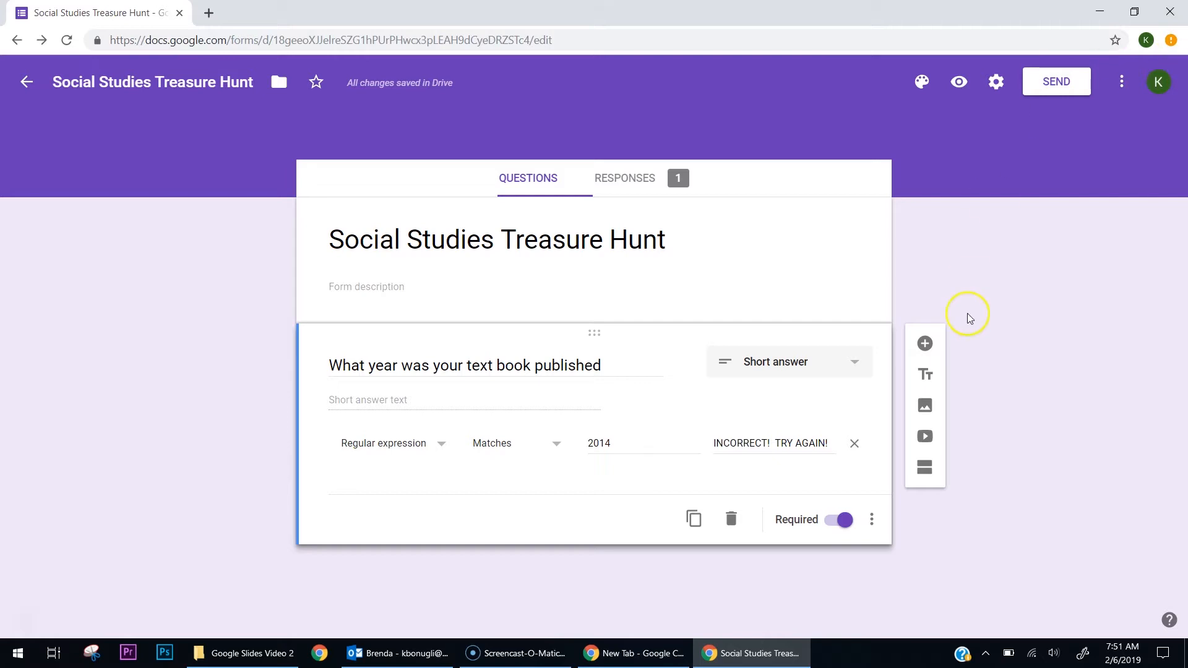
Add a new section after the textbook publication year question and select its title for editing
click(928, 477)
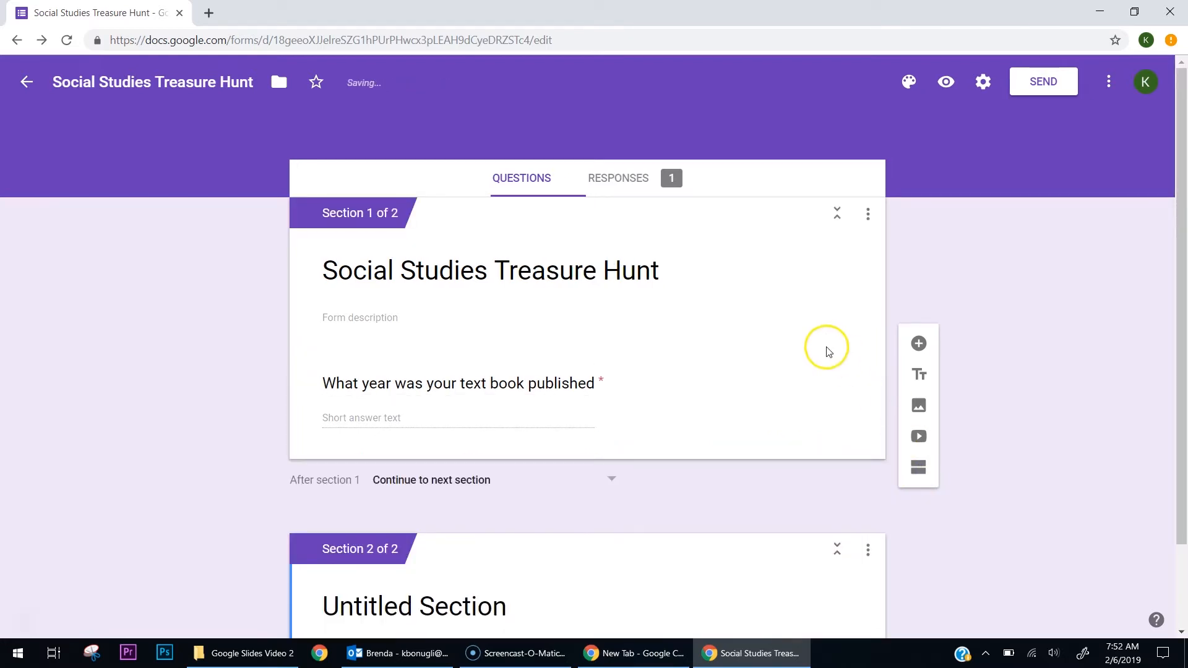
scroll(398, 456, down, 2)
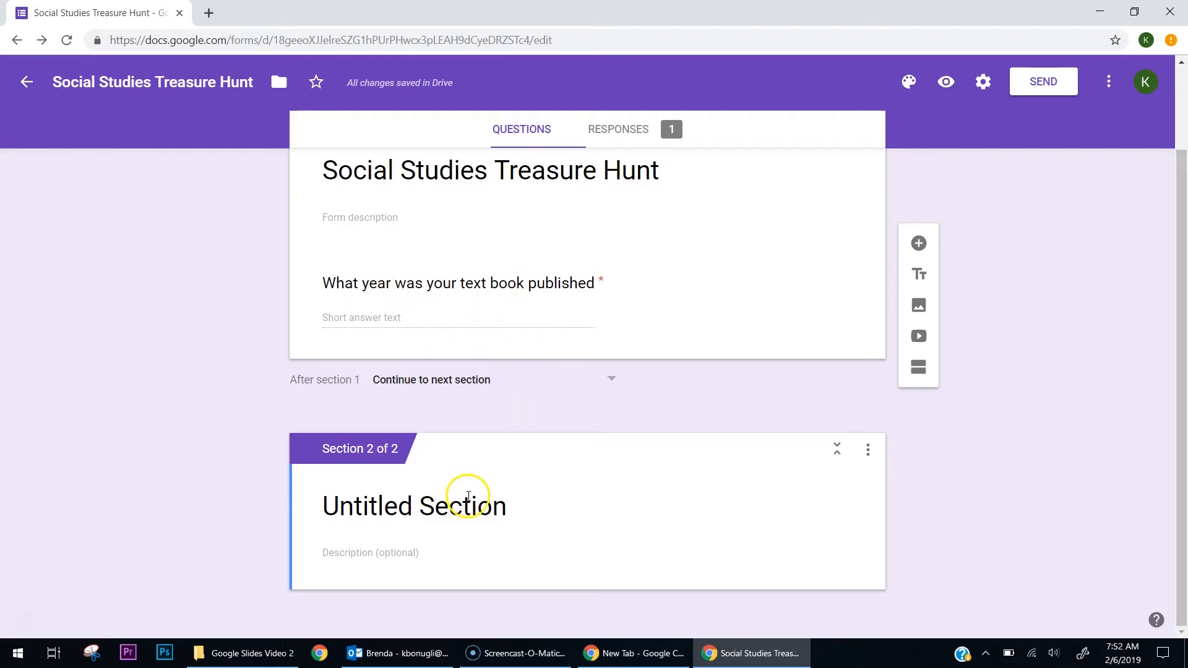
click(486, 506)
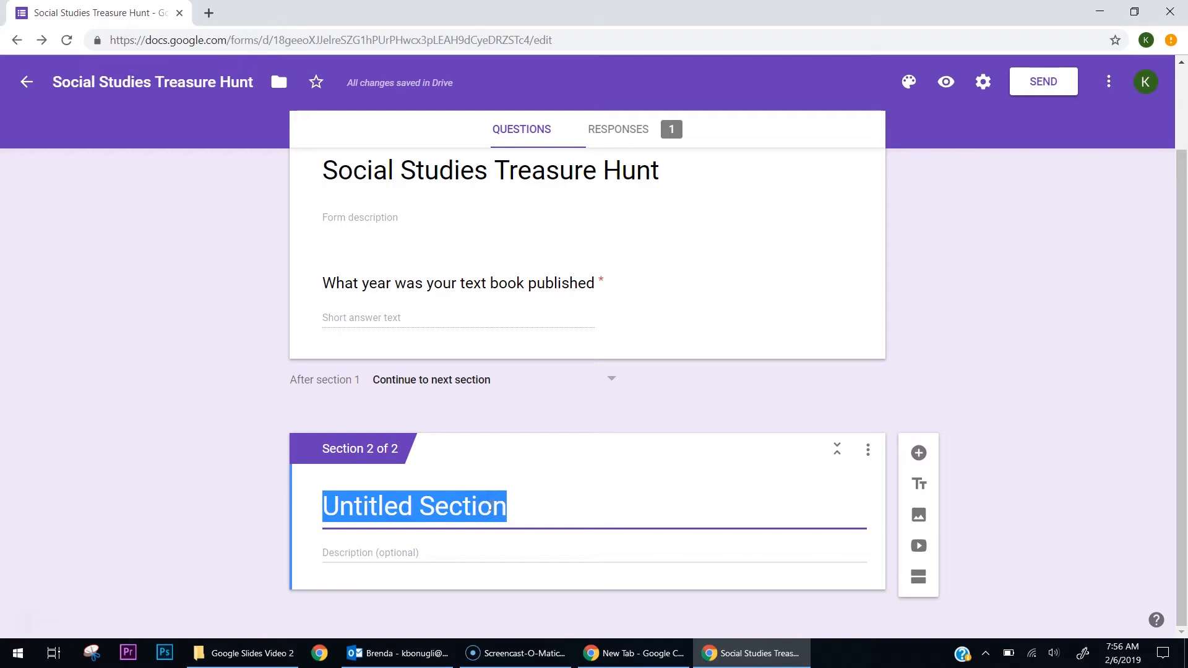
text(CLu)
key(BackSpace)
key(BackSpace)
text(lud)
key(BackSpace)
text(e Nu)
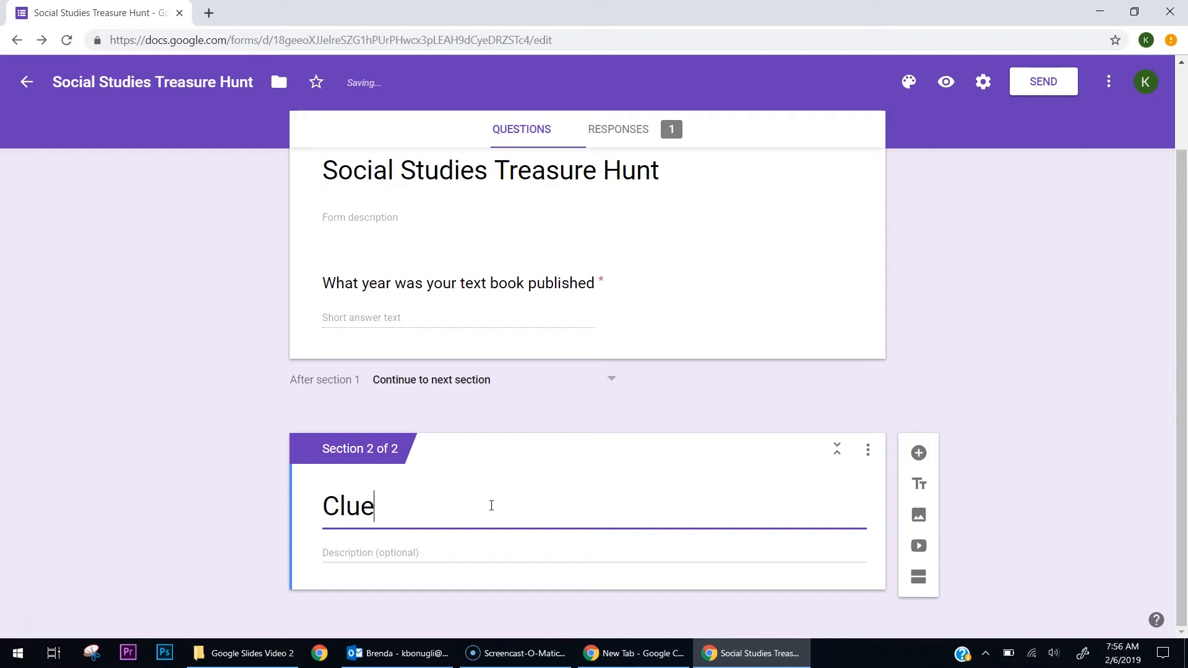
key(BackSpace)
key(BackSpace)
text(Nu)
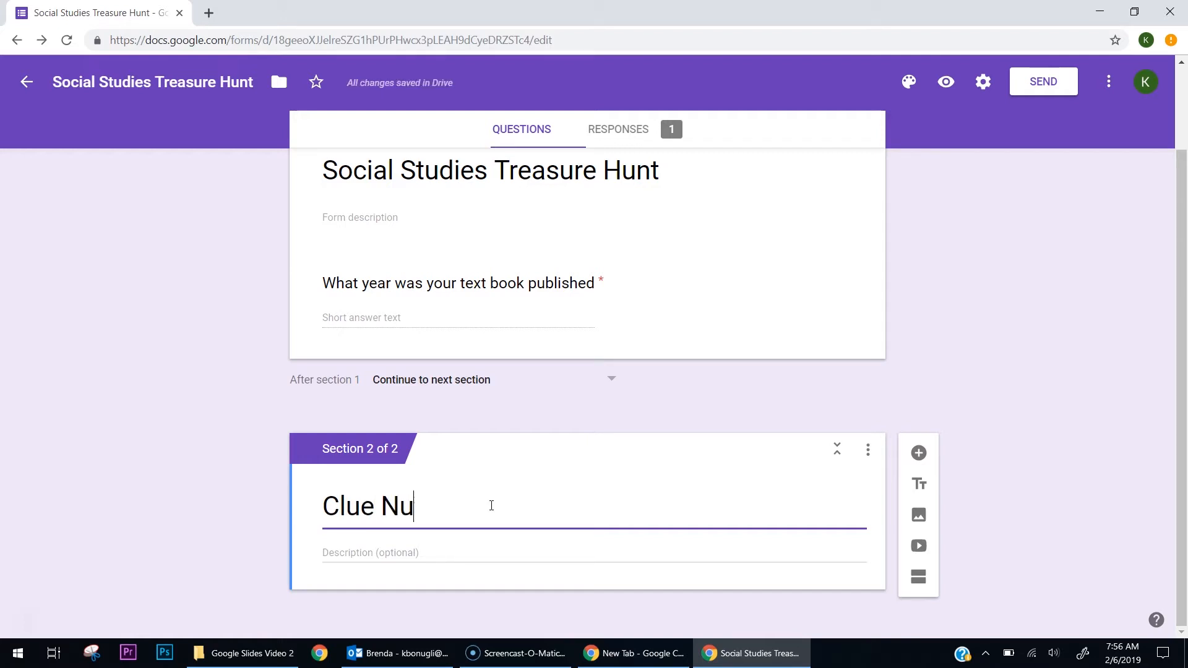
text(mber 2)
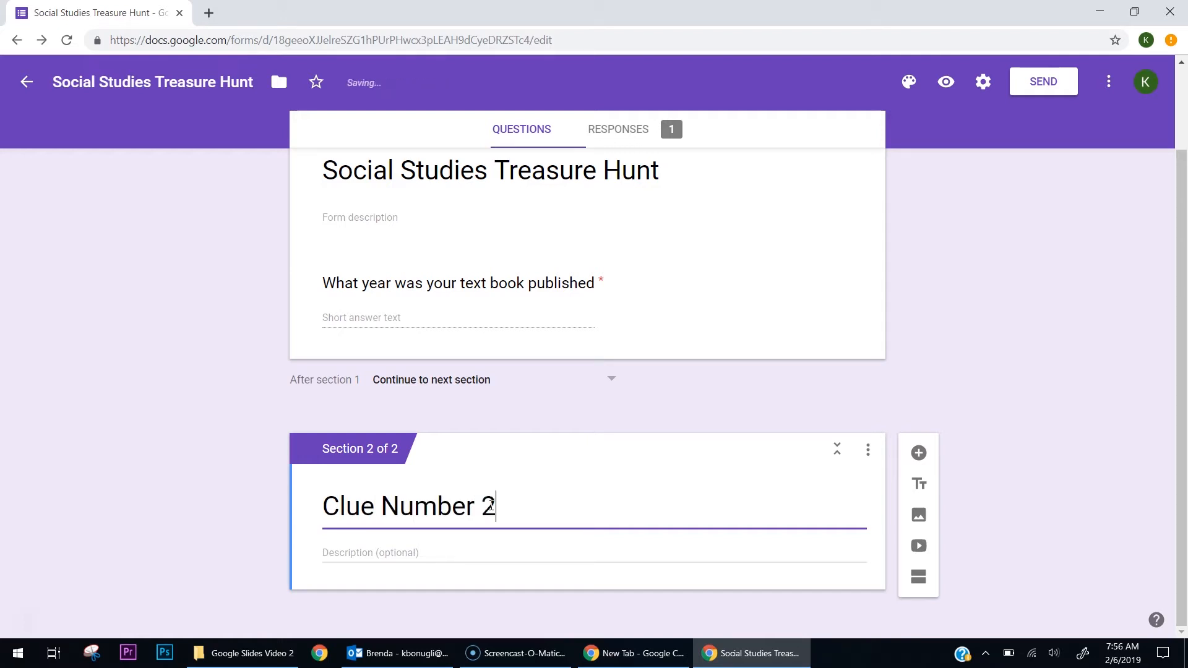
key(BackSpace)
key(BackSpace)
key(BackSpace)
key(BackSpace)
key(BackSpace)
key(BackSpace)
key(BackSpace)
key(BackSpace)
key(BackSpace)
key(BackSpace)
key(BackSpace)
key(BackSpace)
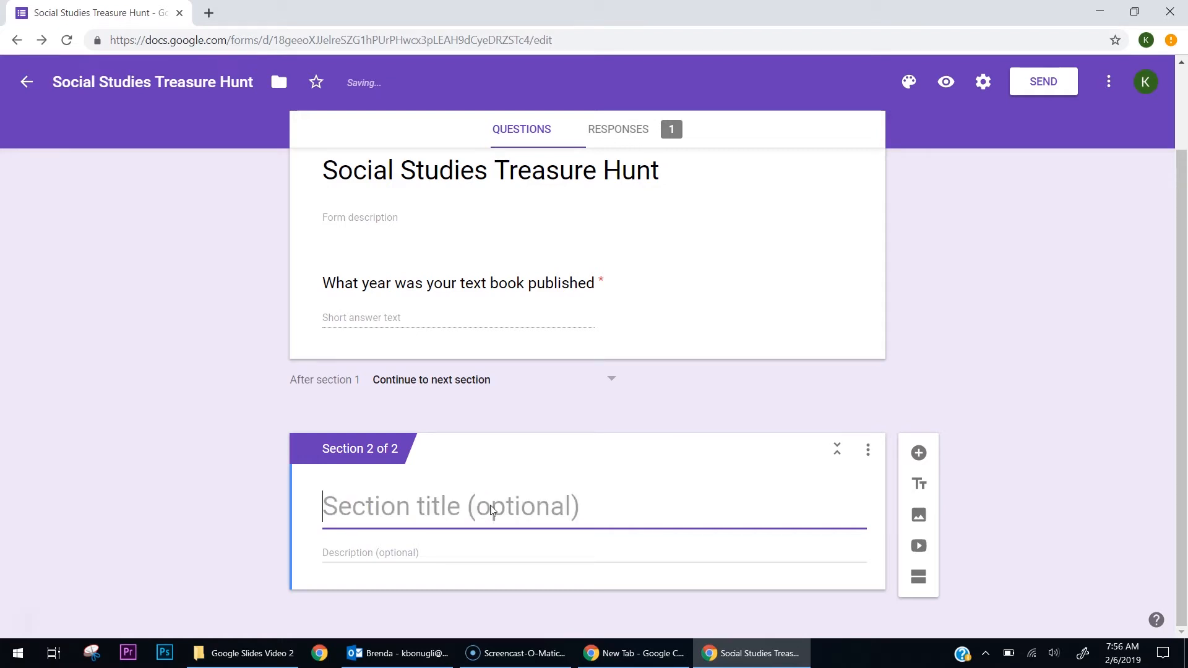
Title the new section "Clue #2"
text(Clue )
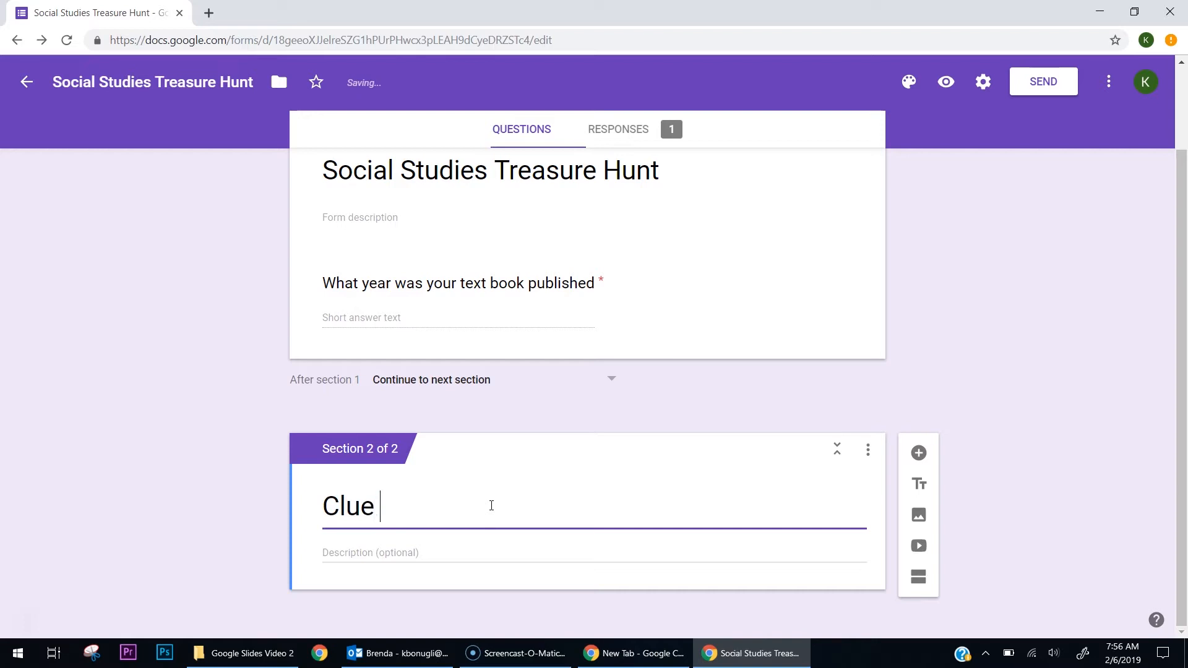
text(#2)
click(827, 411)
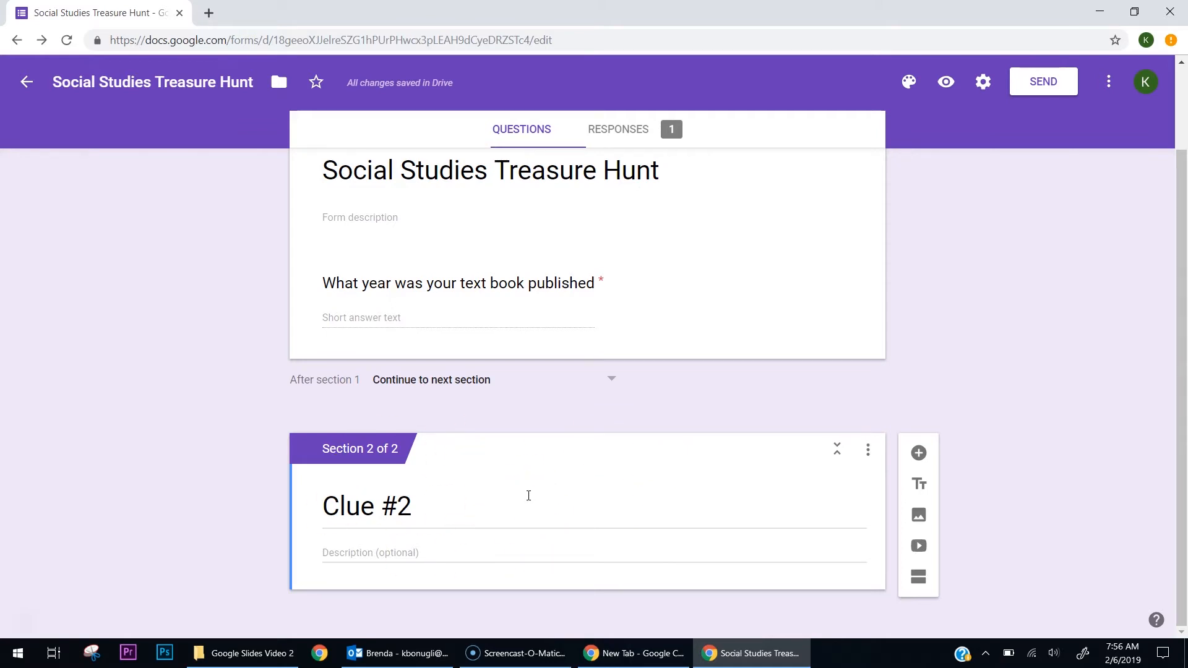
Add the required short-answer question "What was use for paper in Egypt" to the Clue #2 section
click(934, 450)
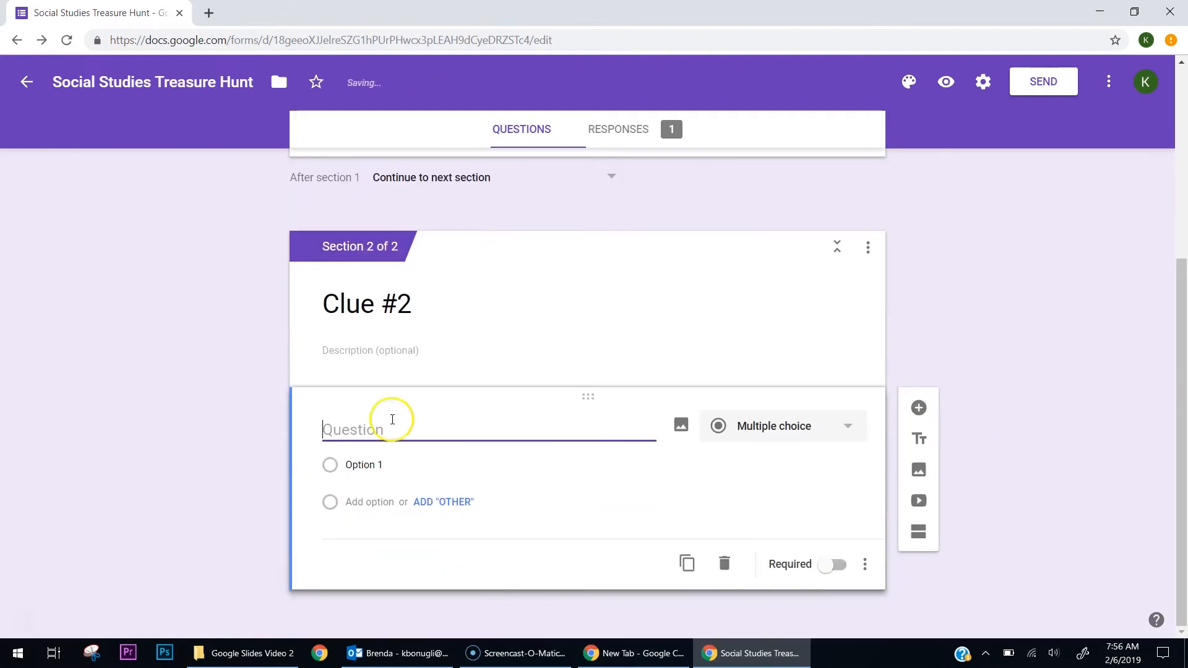
click(380, 422)
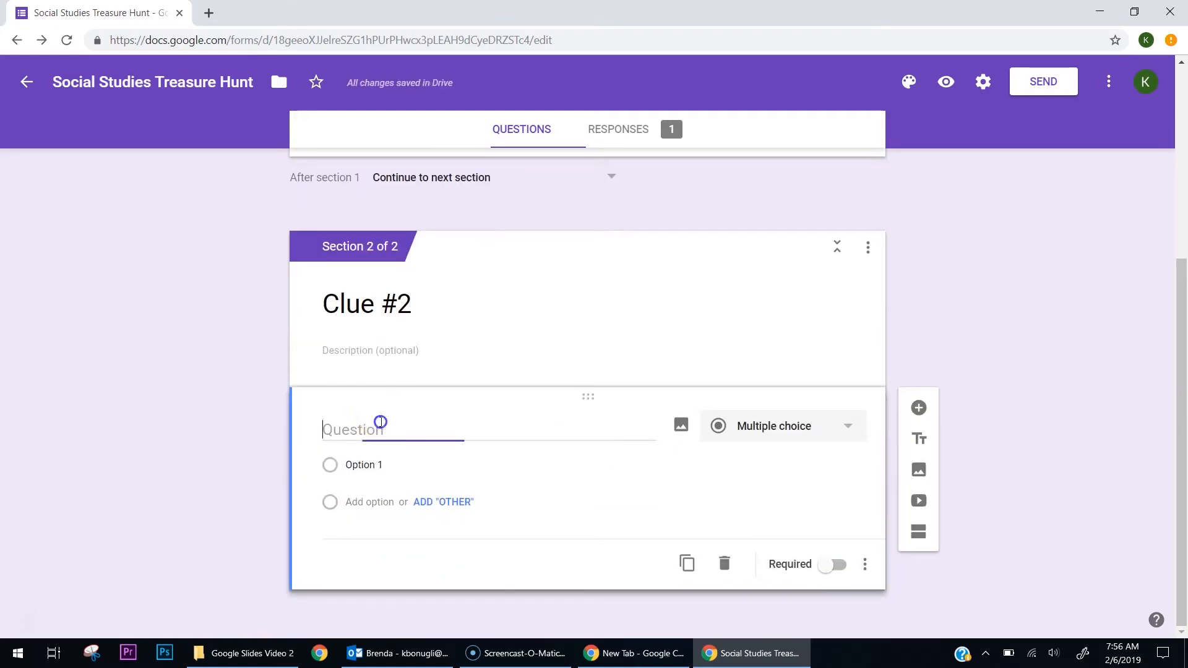
text(What wws use )
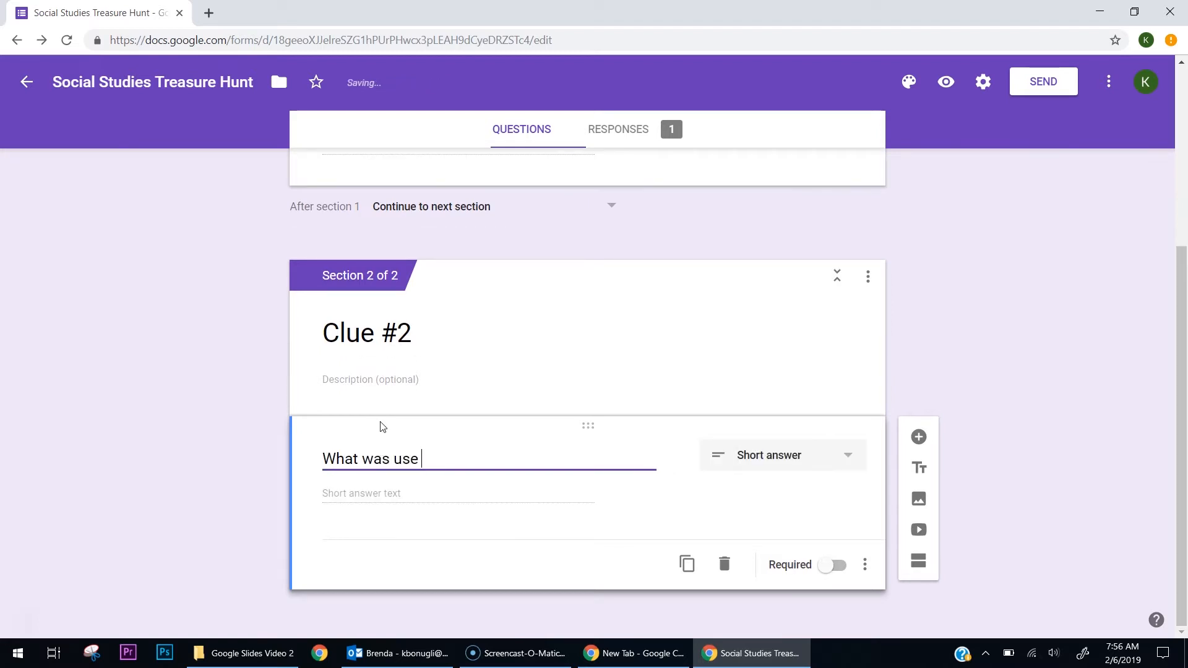
text(for paper in Egypt)
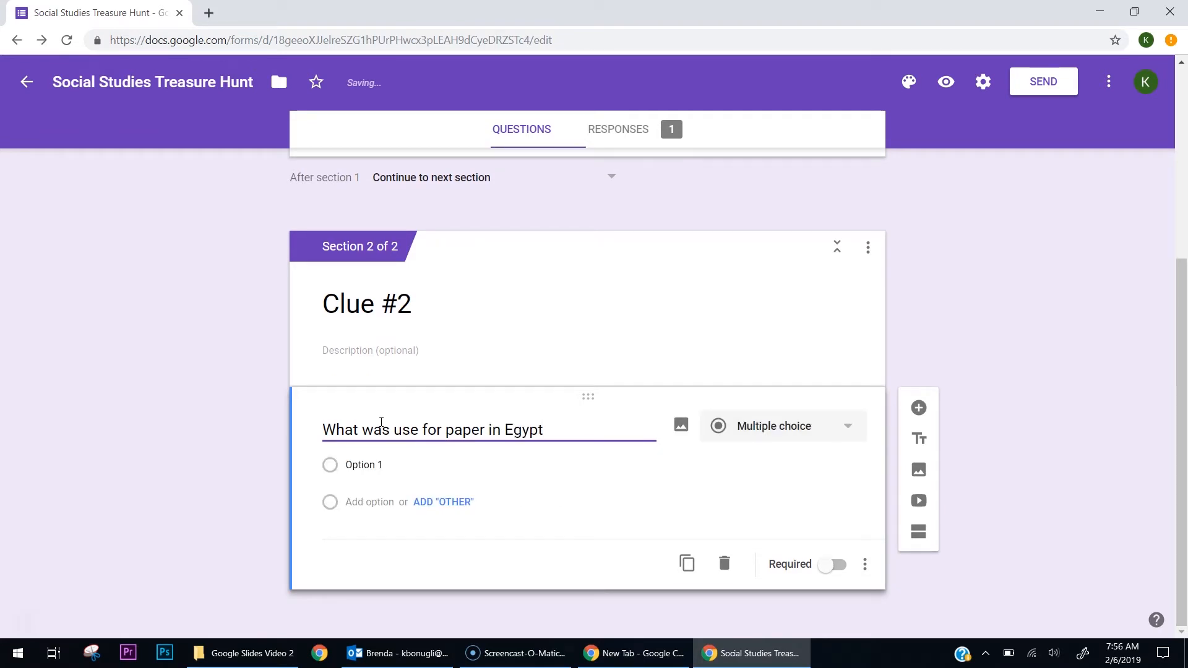
click(780, 427)
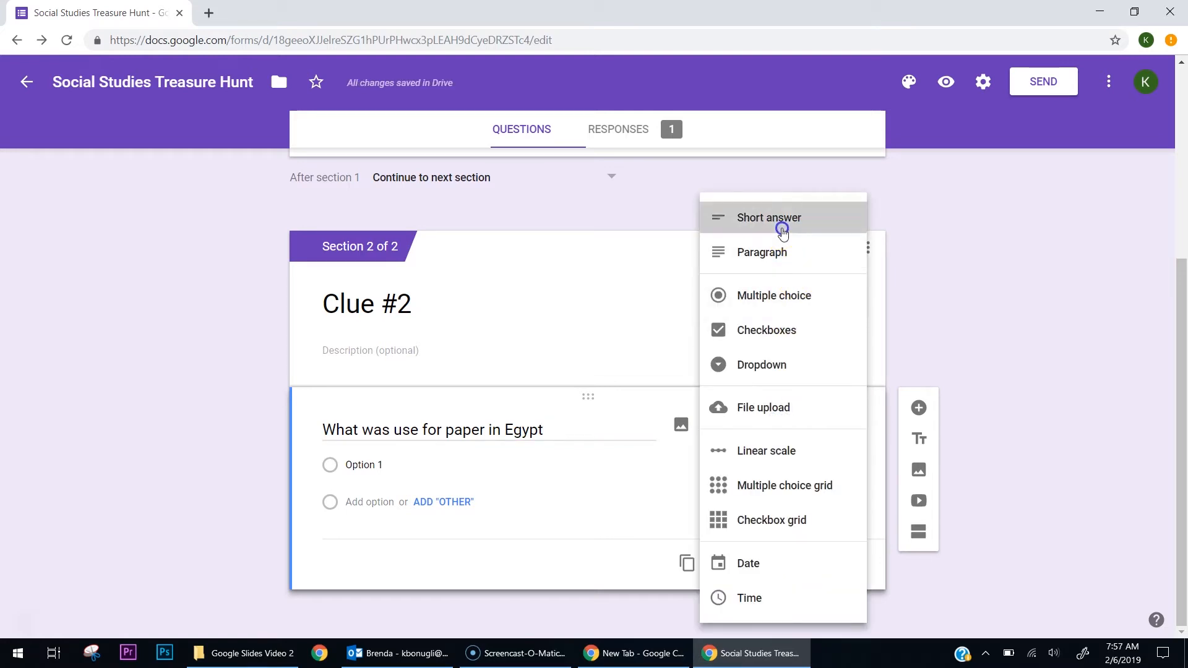
click(783, 232)
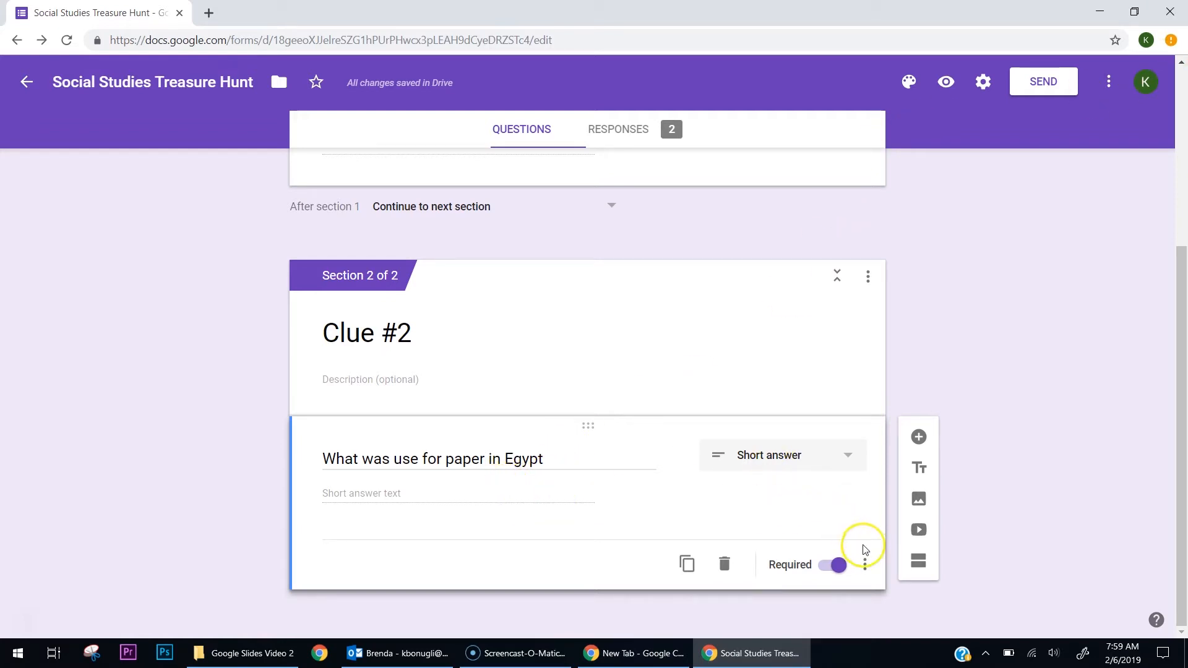
Turn on response validation for the Egypt paper question, requiring text that contains "papyrus"
click(864, 565)
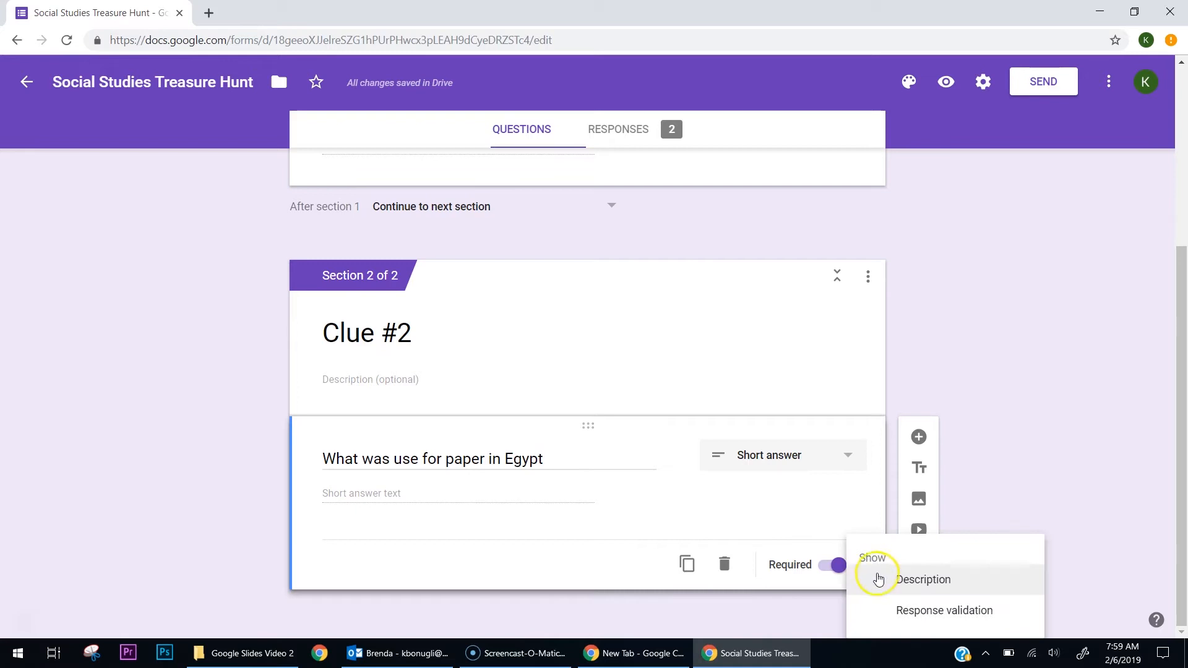
click(946, 612)
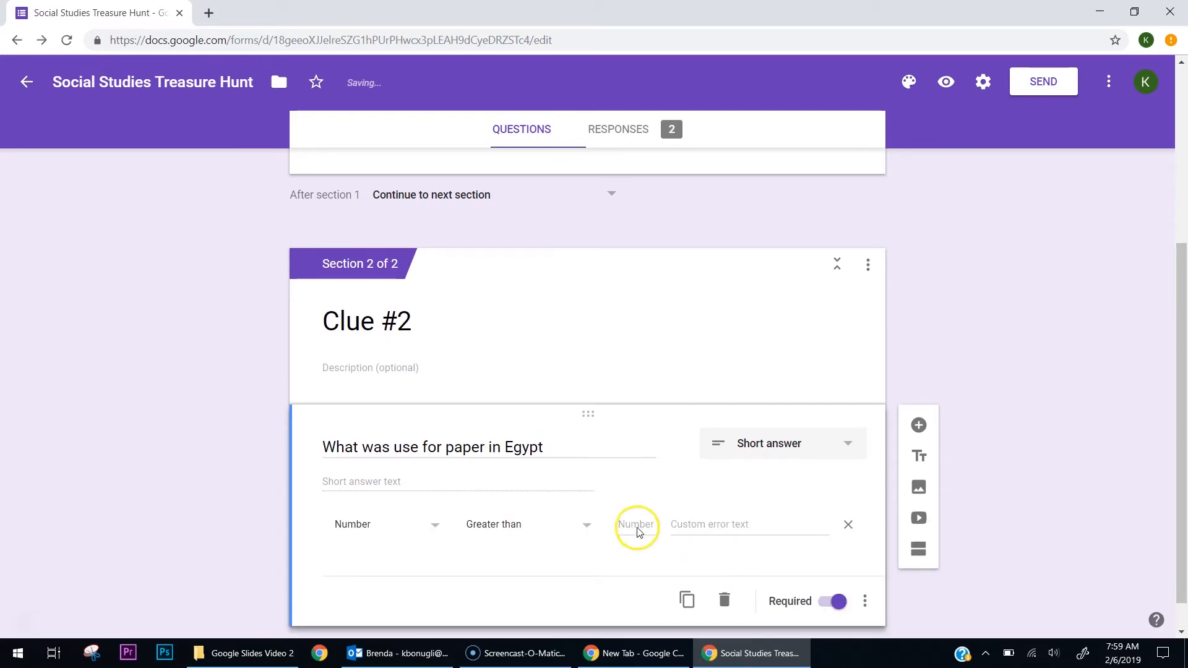
click(374, 530)
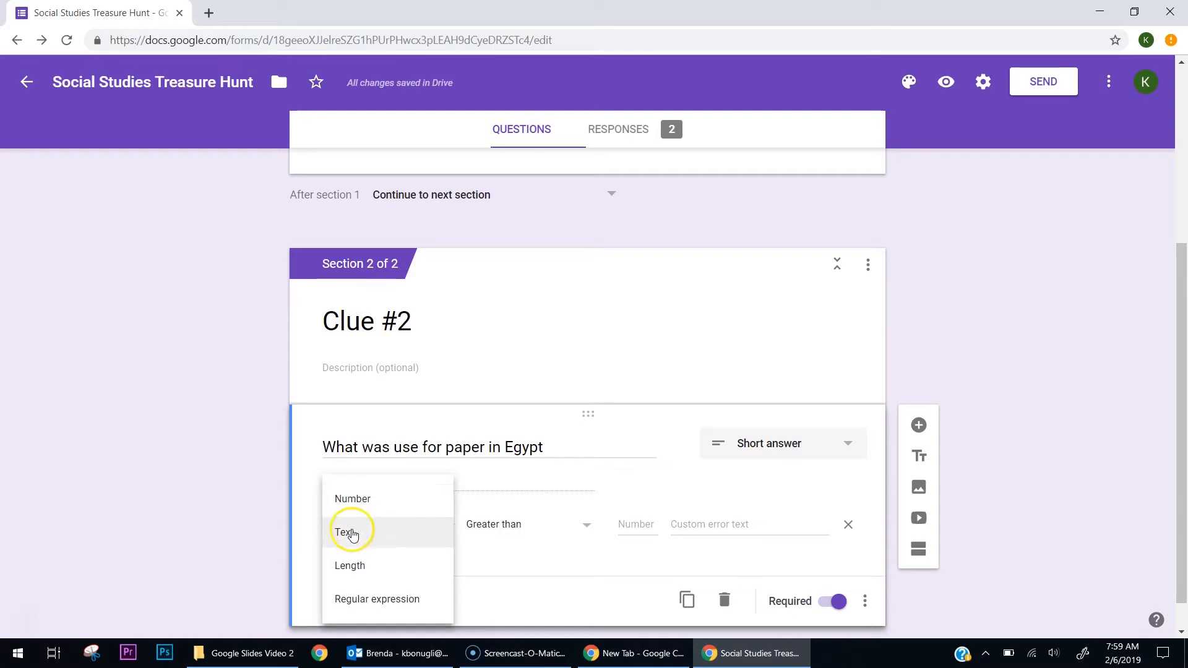
click(352, 533)
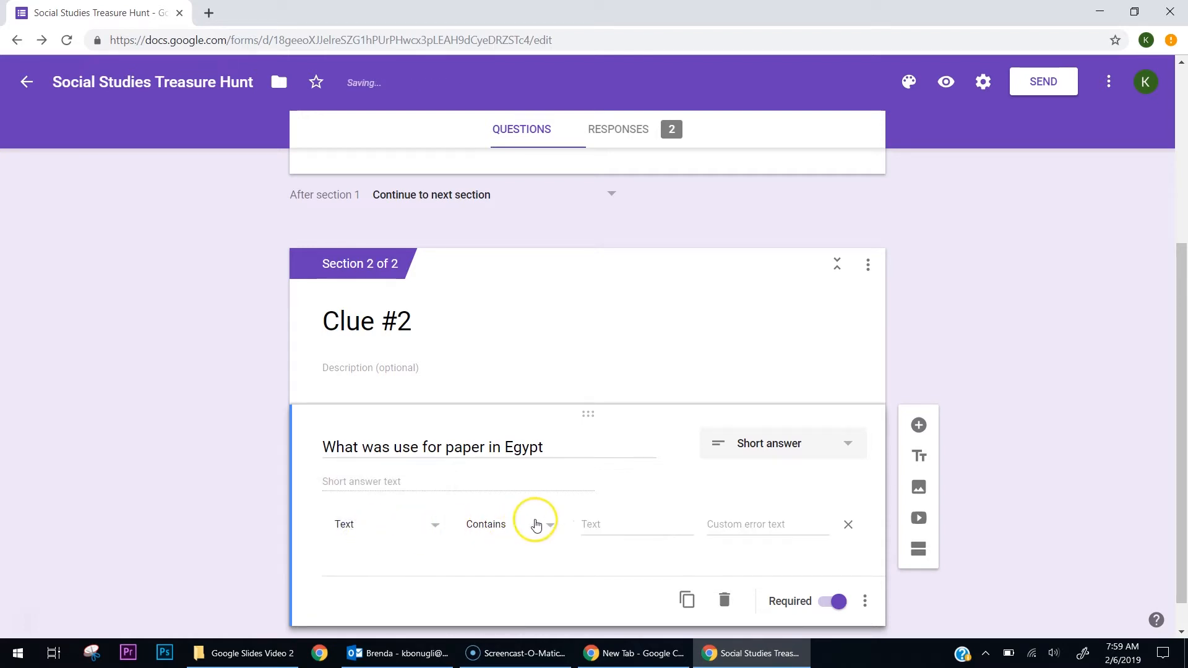
click(478, 533)
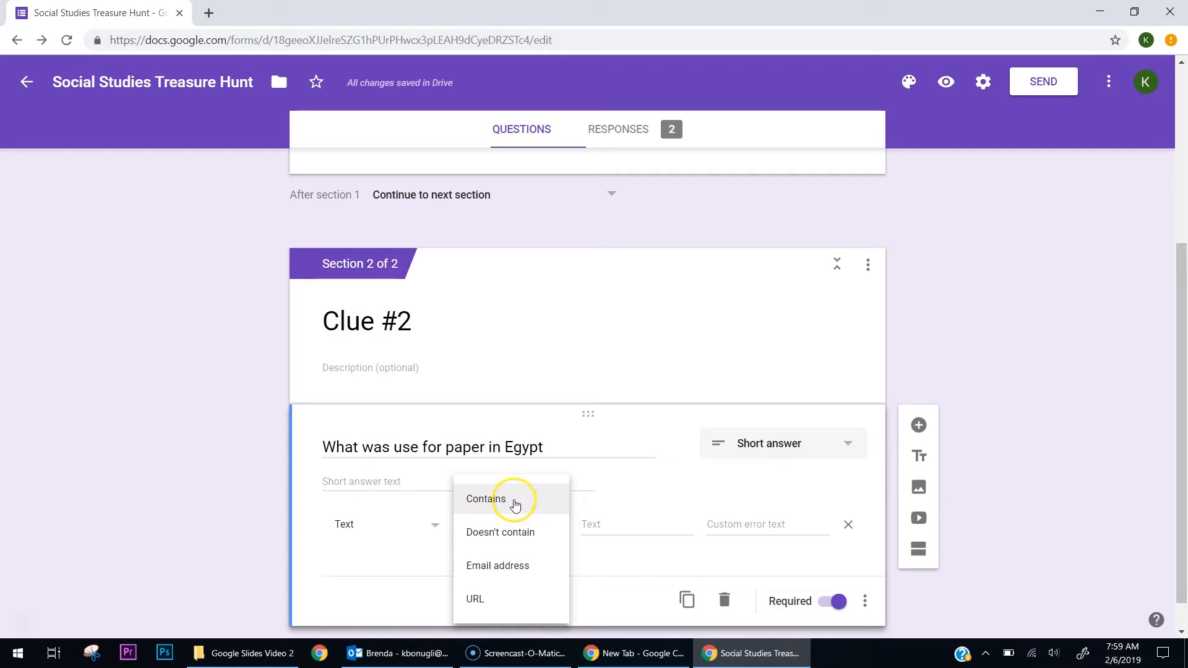
click(581, 515)
click(613, 523)
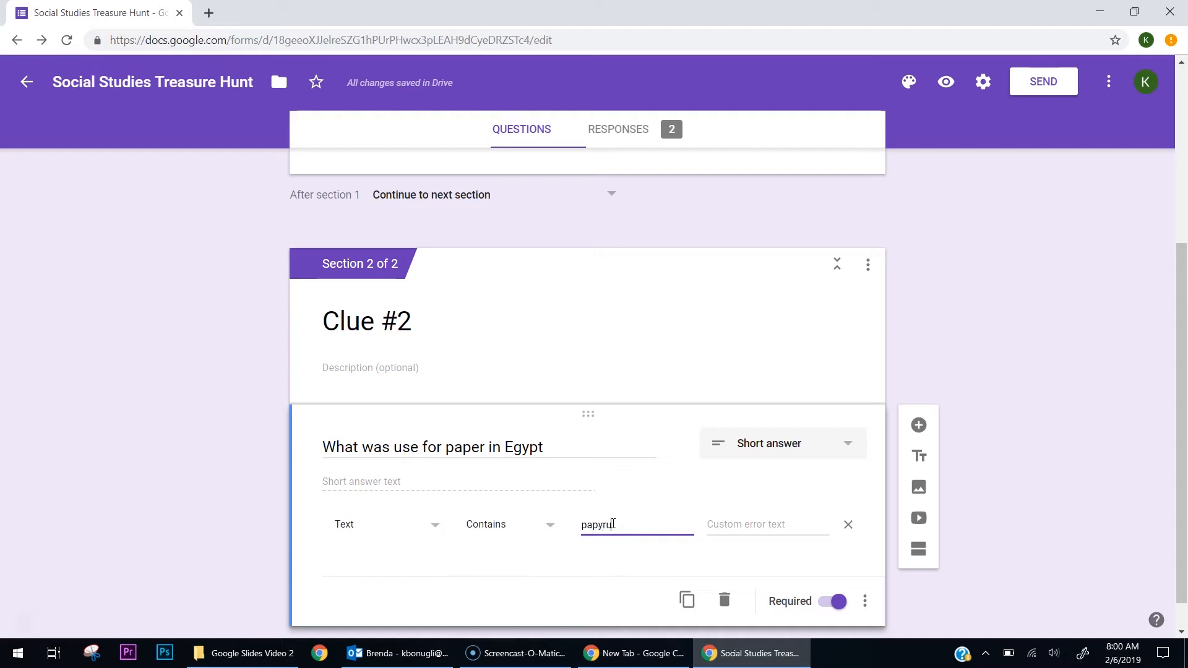
Set the papyrus rule's custom error text to "Are you sure explorer??", correcting the spelling of "explorer"
click(752, 527)
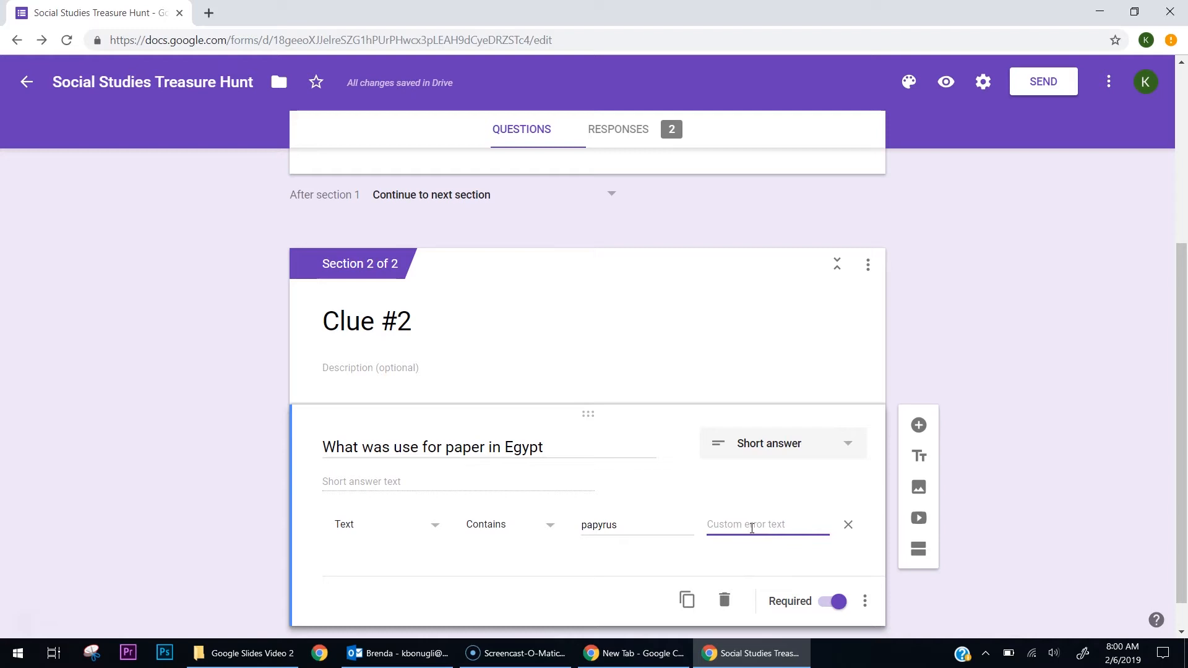
text(Are ou)
key(BackSpace)
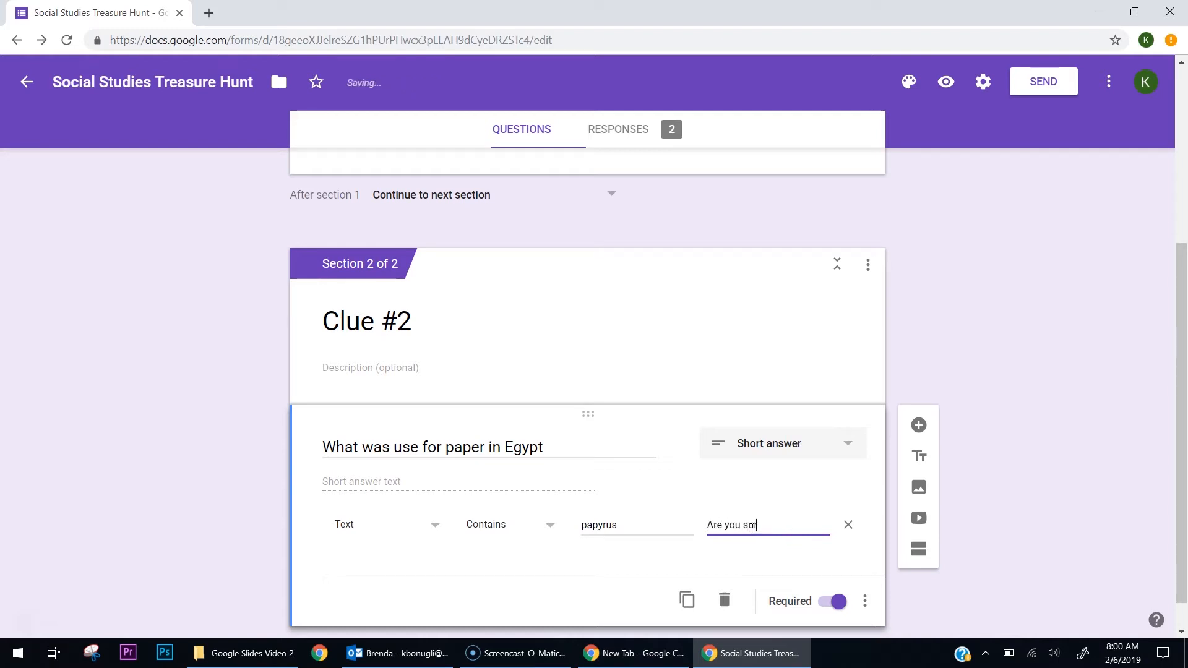
text(or)
right_click(778, 526)
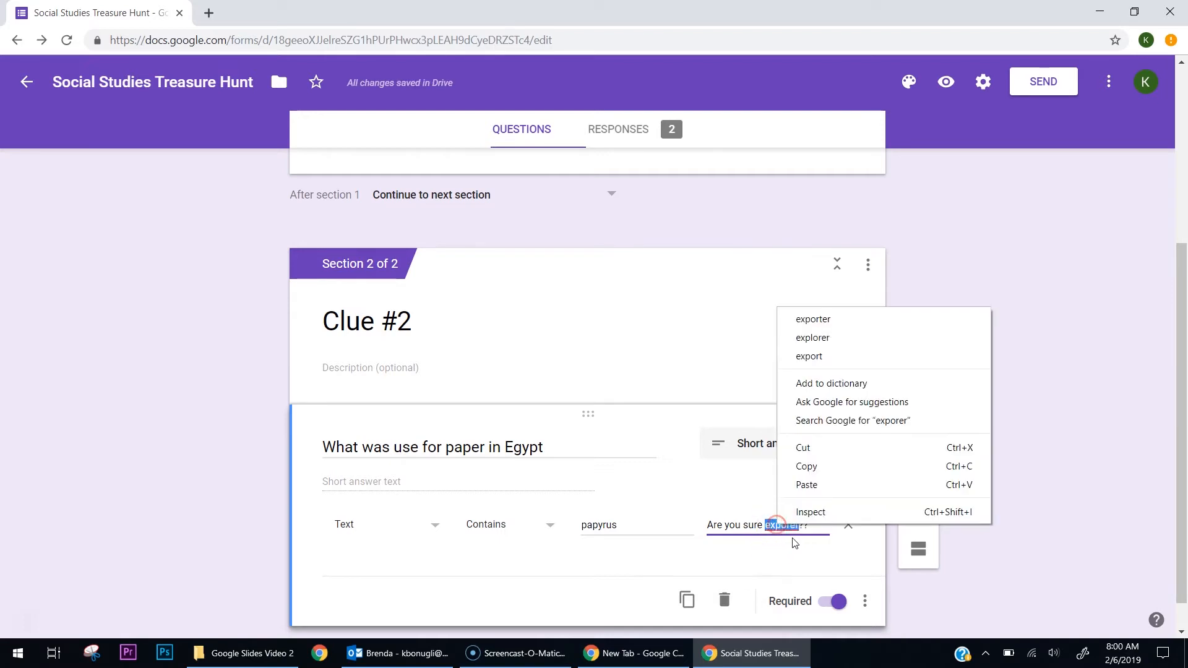
click(845, 344)
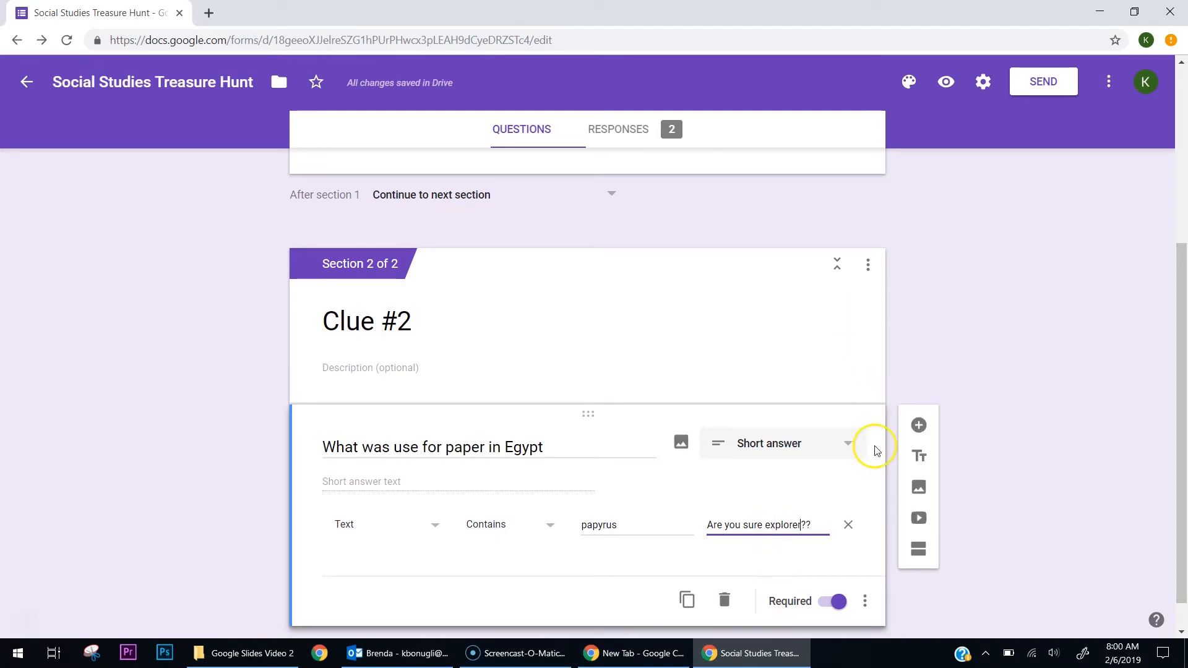
Preview the form and try to proceed past the first section with 2011 as the publication year
scroll(773, 463, down, 1)
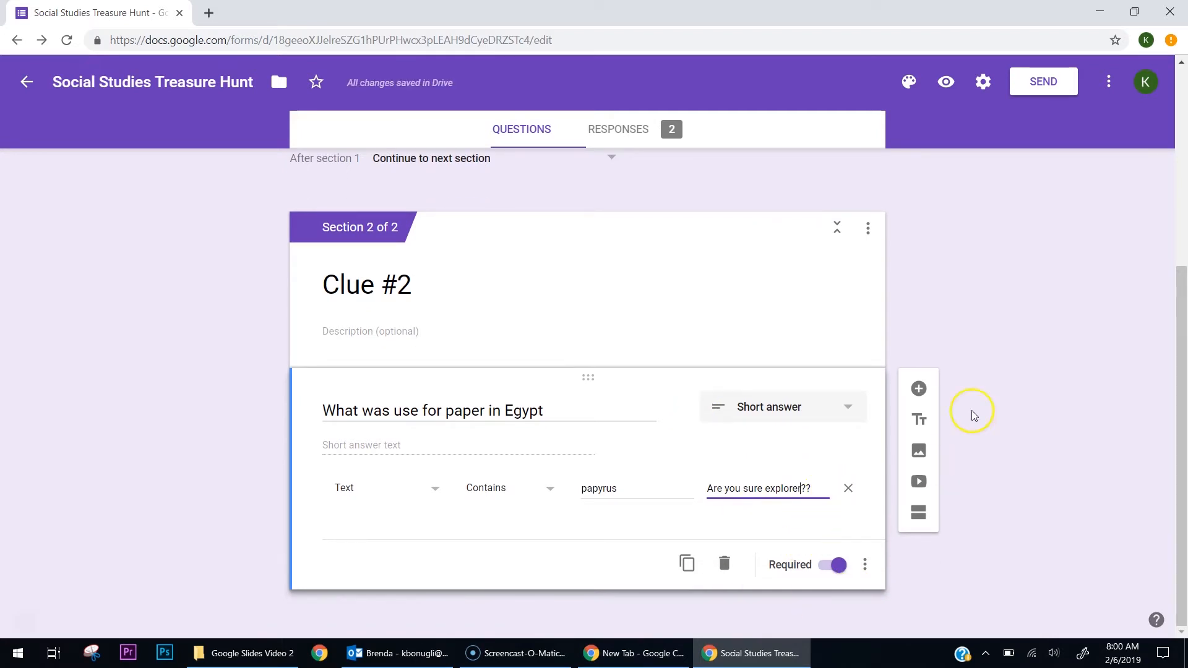
scroll(1053, 206, up, 3)
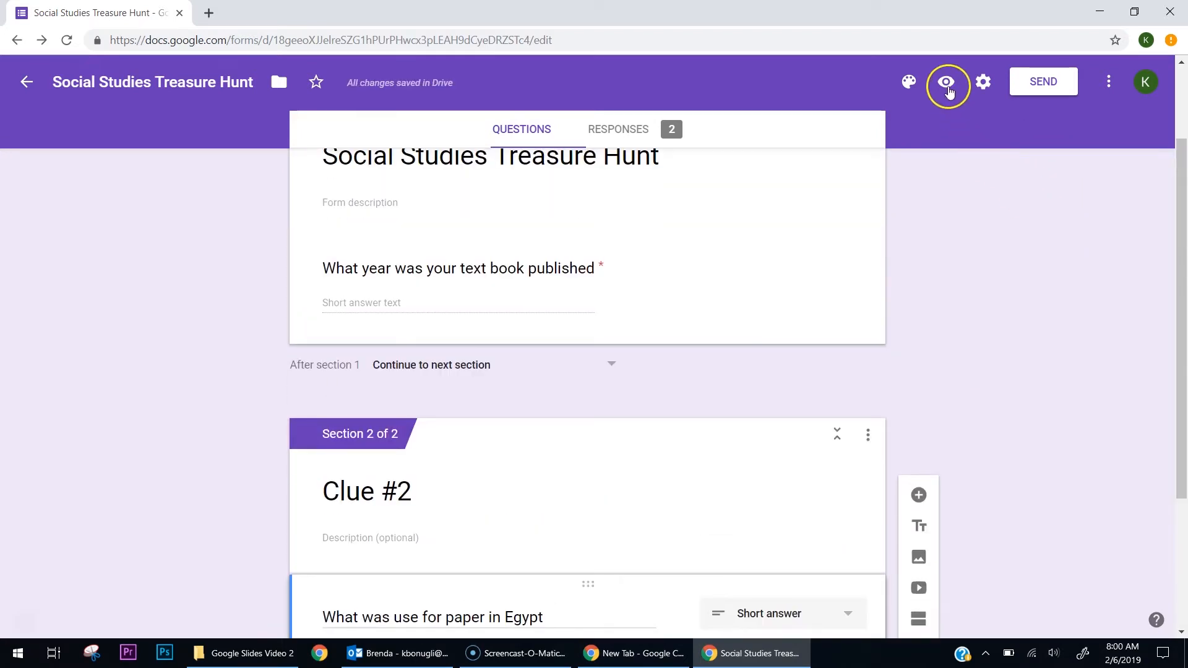
click(947, 84)
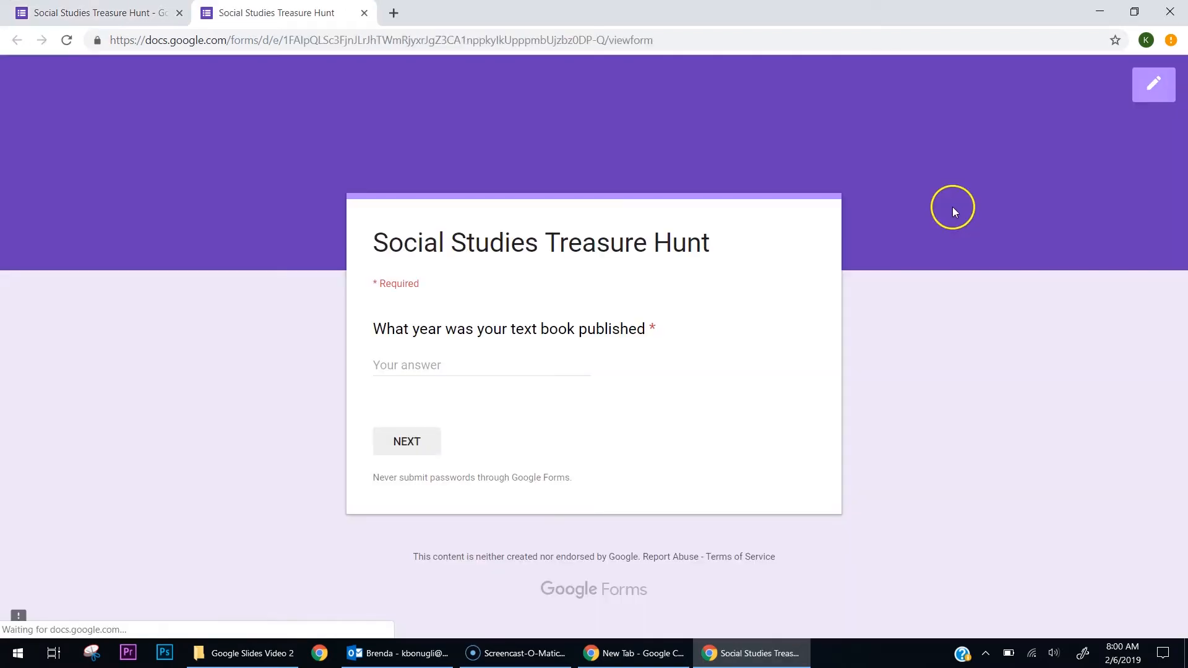
click(470, 354)
click(573, 387)
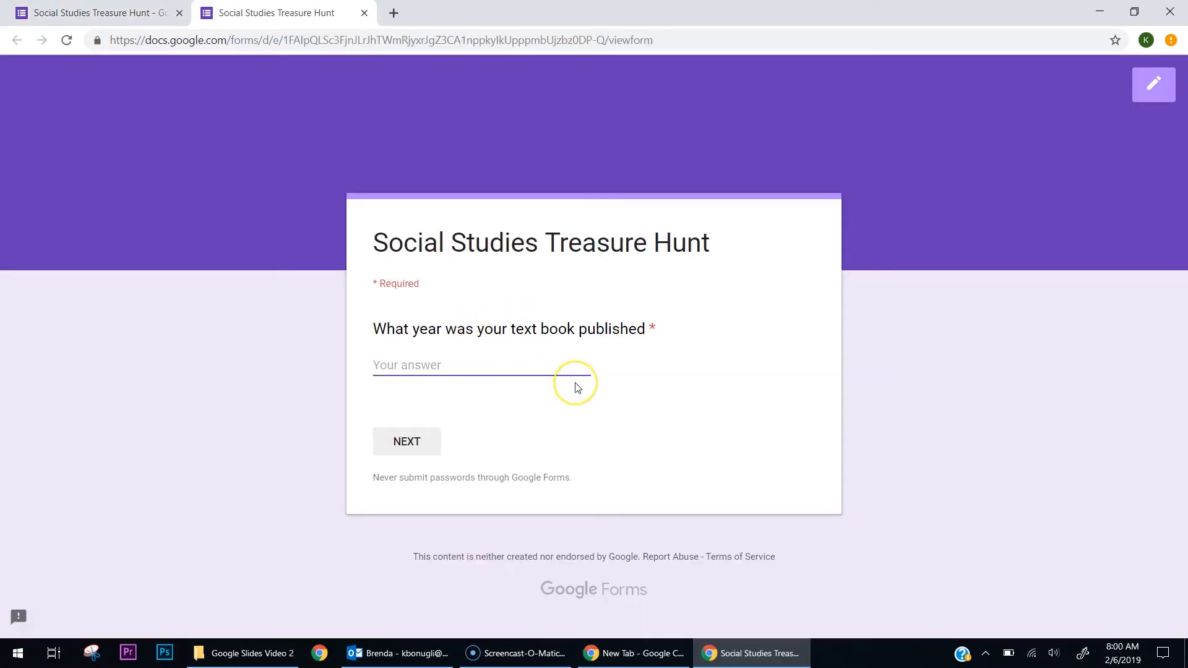
text(2011)
click(434, 440)
Correct the publication year answer to 2014 and proceed to the Clue #2 section
click(423, 365)
key(BackSpace)
text(4)
click(405, 439)
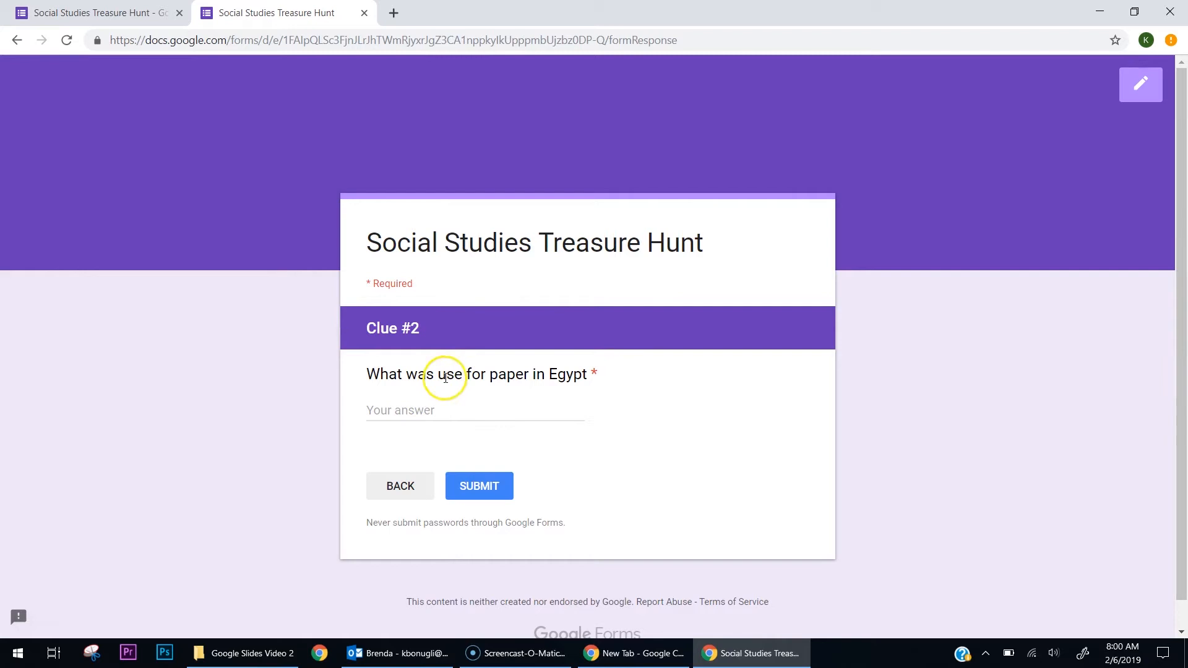
Answer the Clue #2 question with "Papyrus" and try to submit the form
click(485, 409)
text(Papyrus)
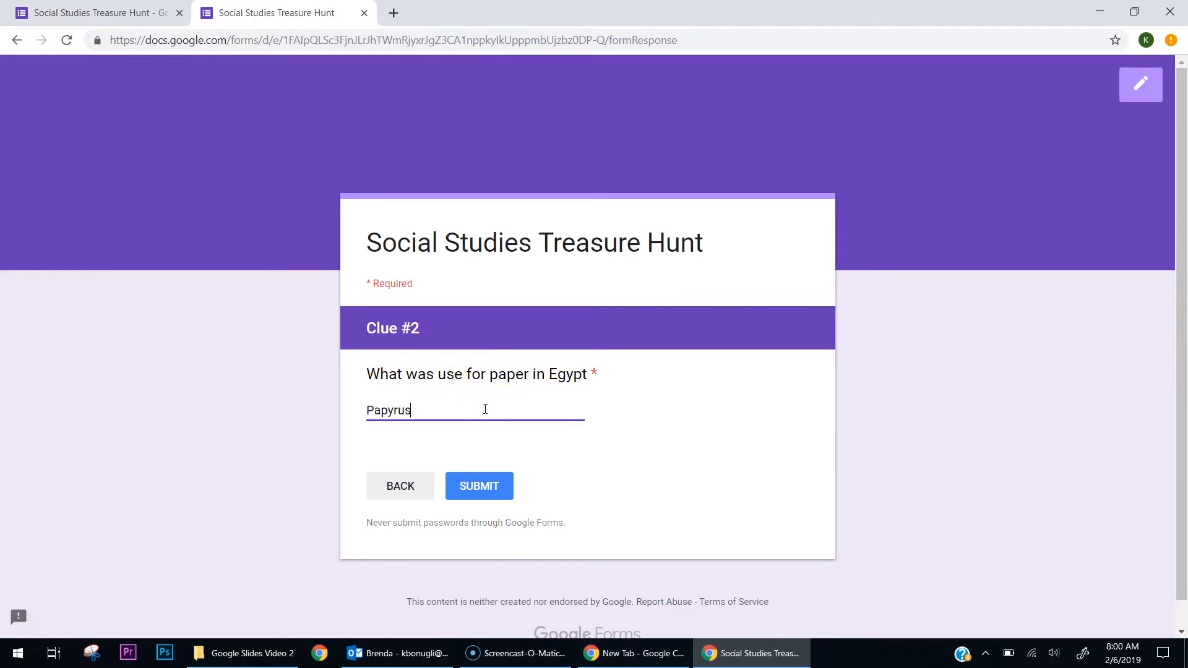
click(478, 390)
click(498, 488)
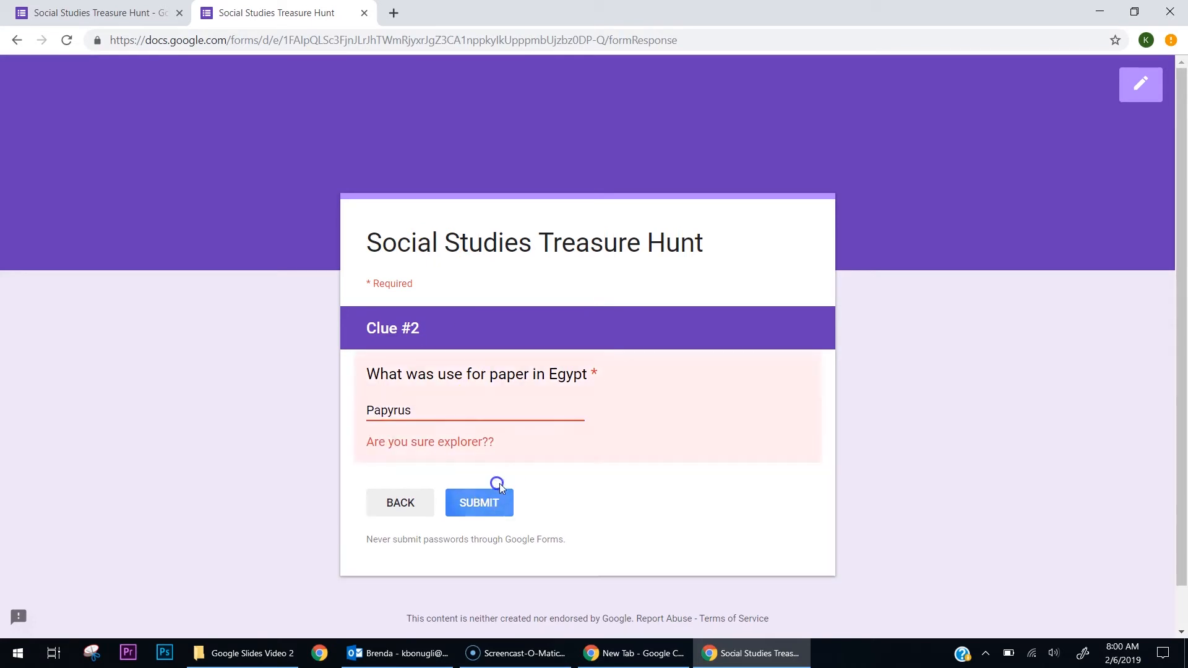
Change the Clue #2 answer to lowercase "papyrus", submit the response and close the preview
click(372, 416)
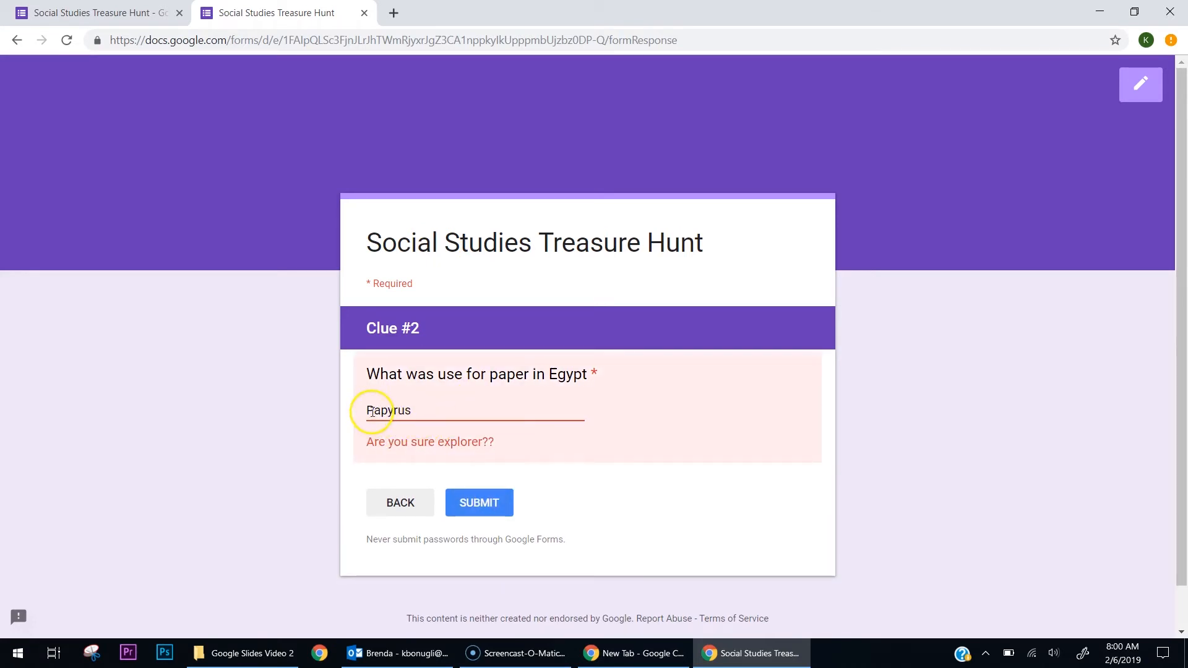
key(BackSpace)
text(p)
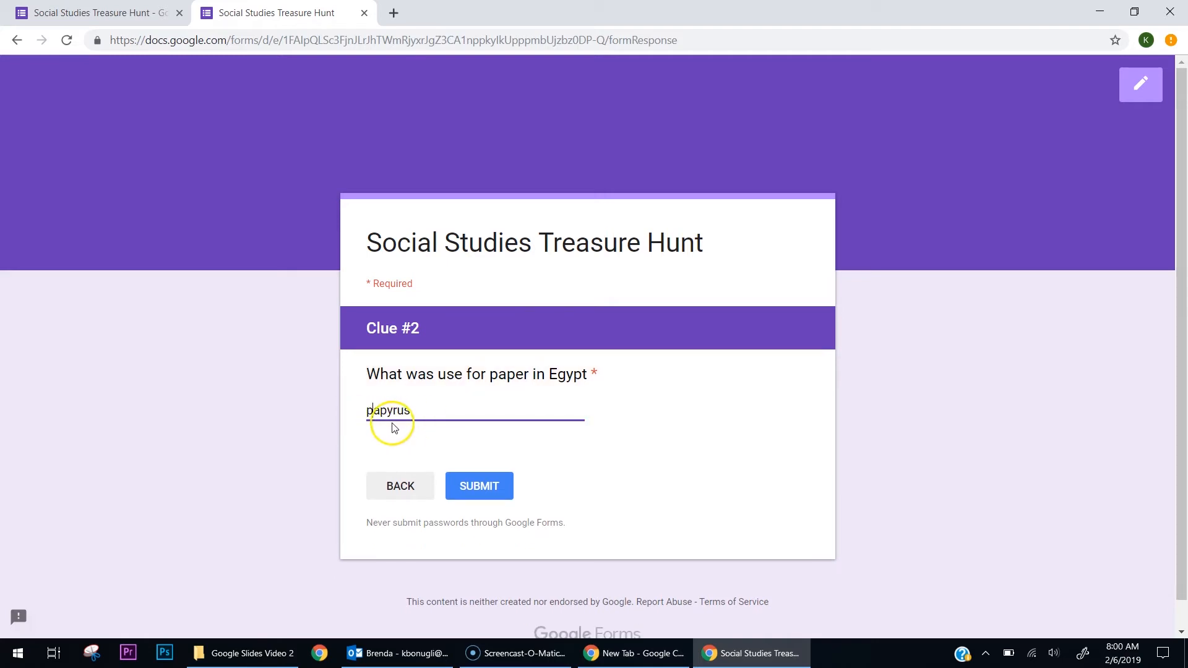
click(496, 487)
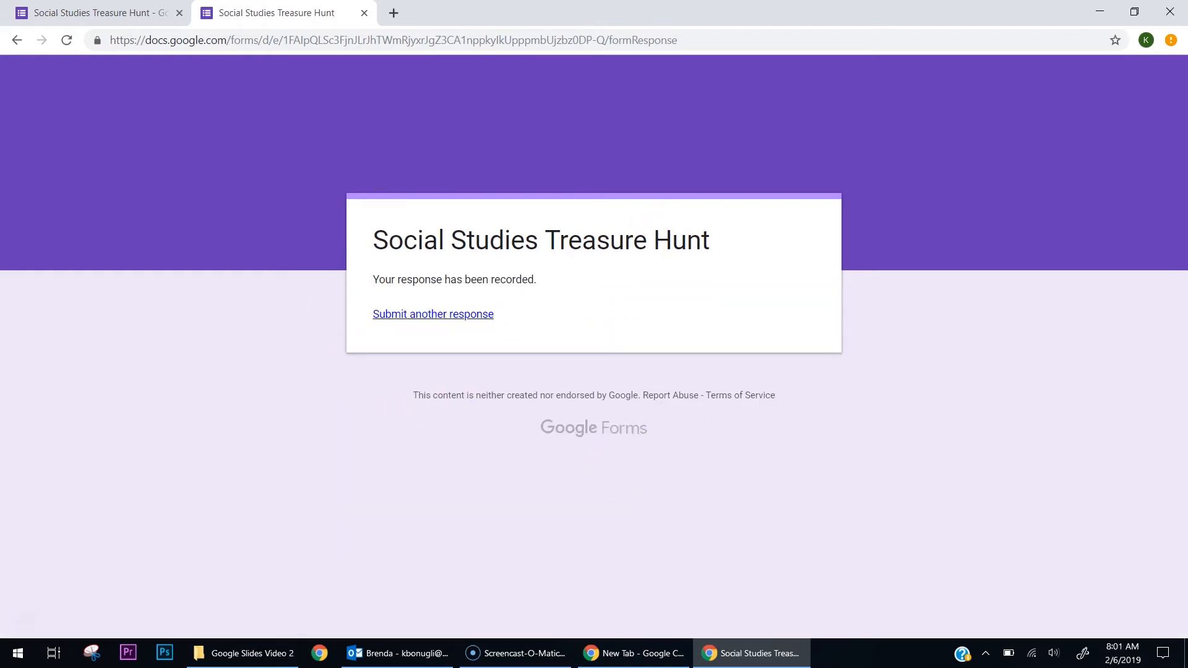
click(364, 12)
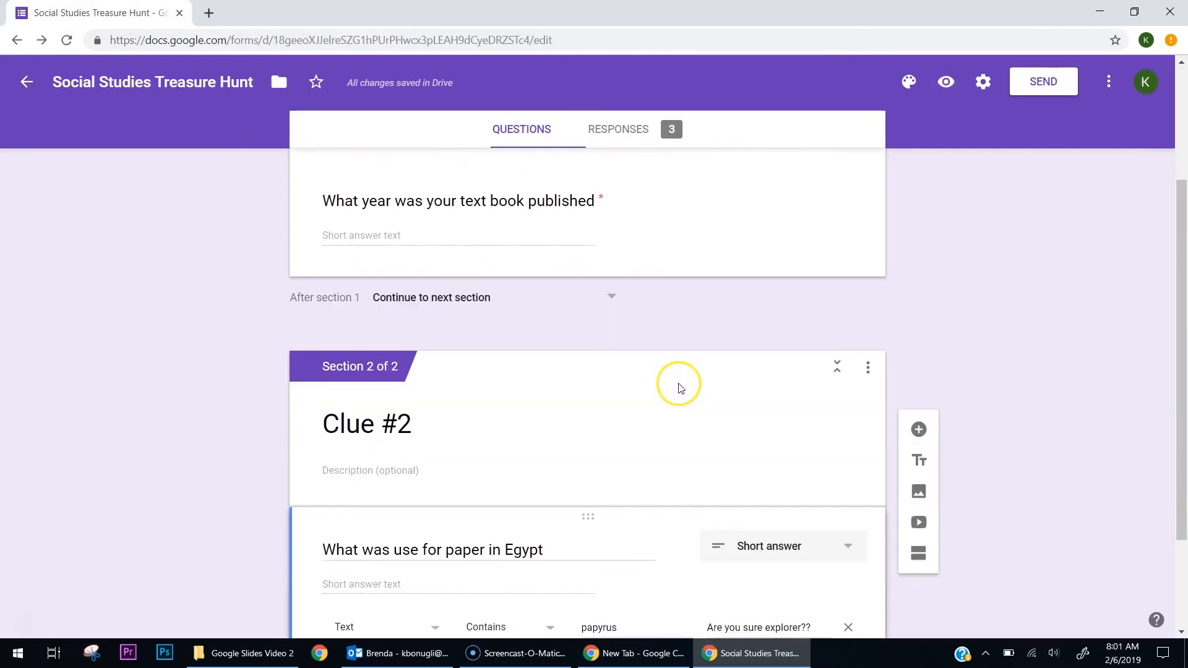
Add a new section to the form and reorder it so it follows the Clue #2 section
scroll(680, 387, down, 1)
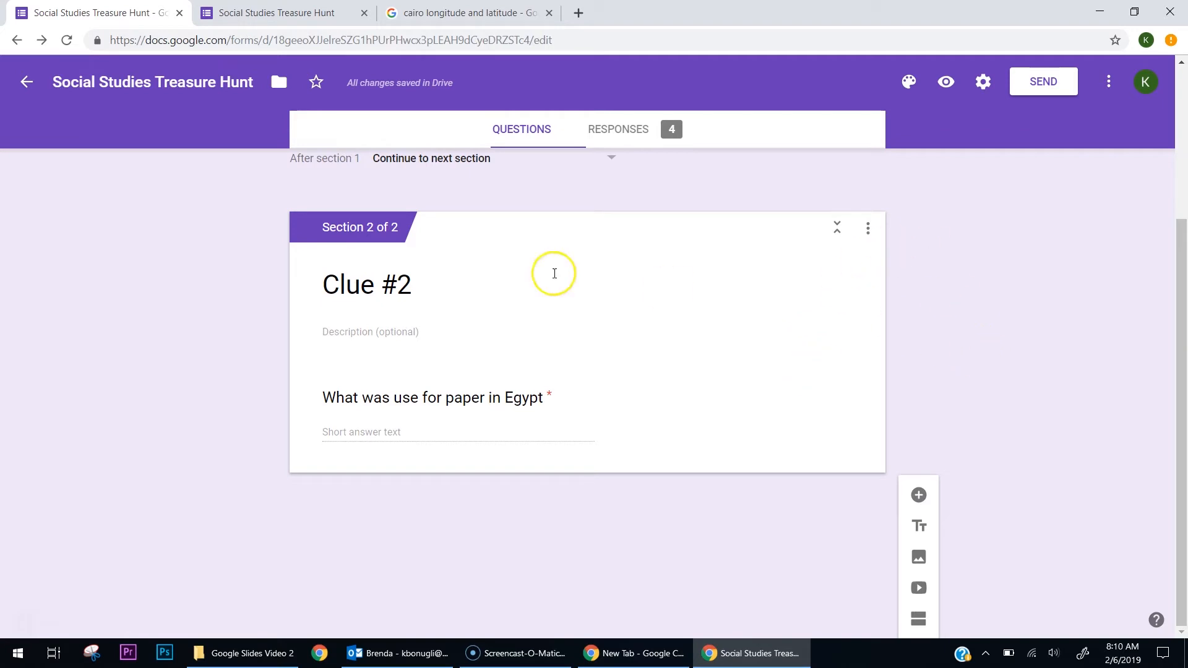
click(919, 619)
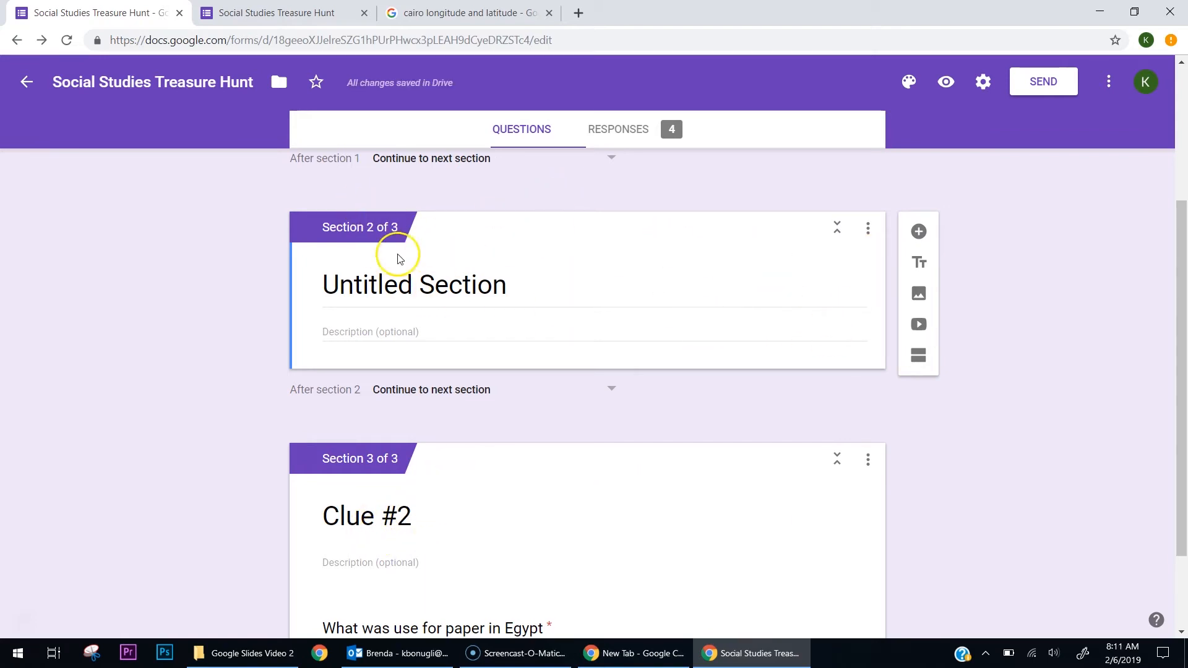
click(870, 232)
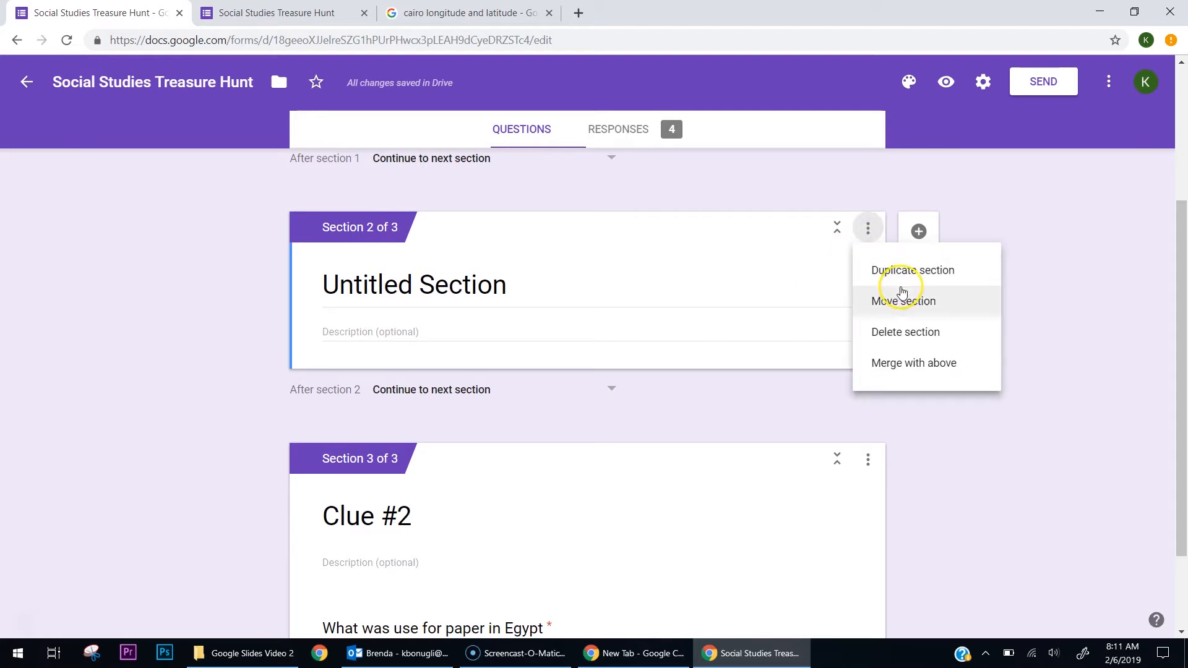
click(904, 300)
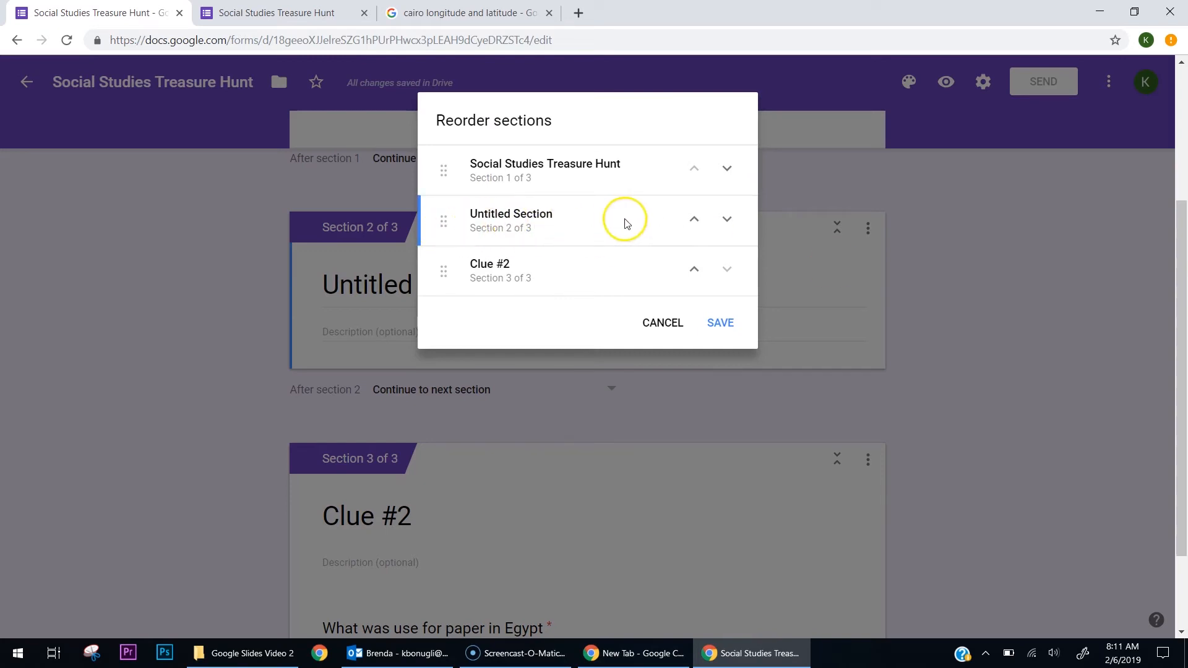
click(728, 220)
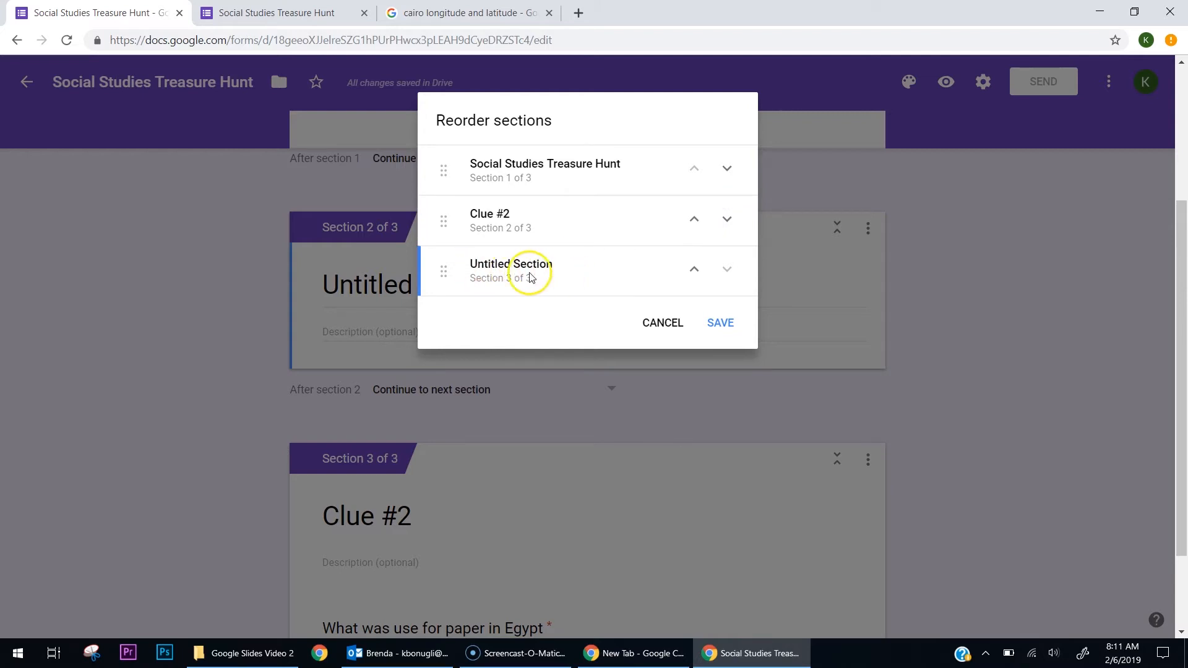
click(718, 327)
scroll(495, 608, down, 2)
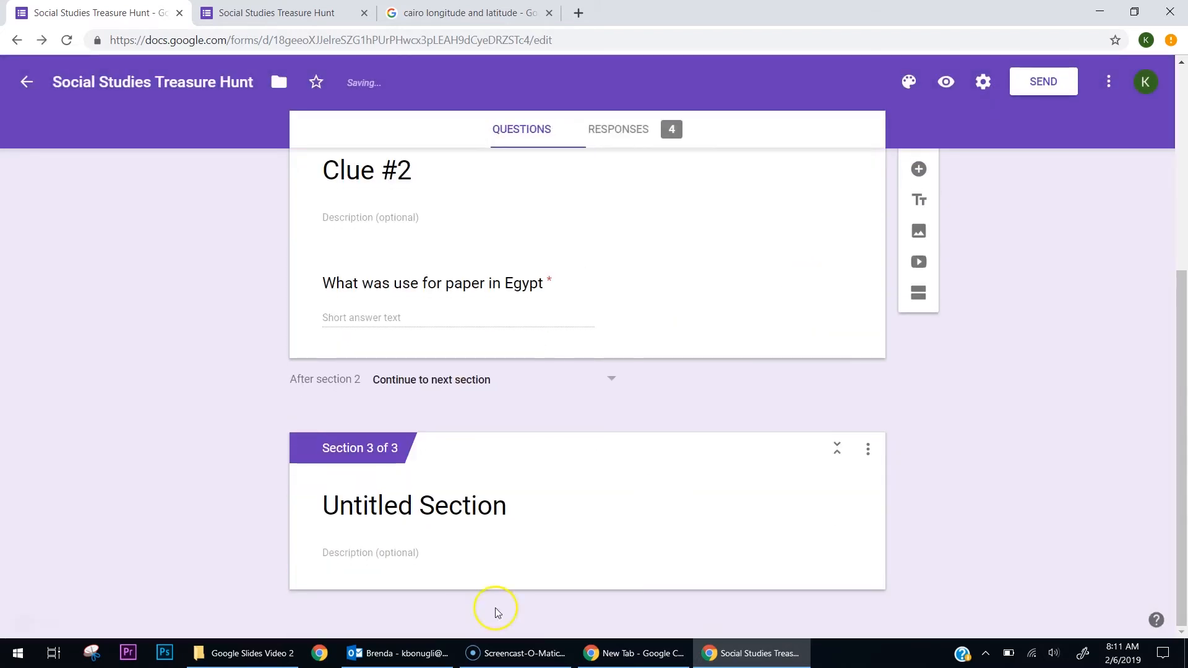
Title the new section "Clue #3" and describe it as "Google is your friend and don't forget so is copy and paste."
click(504, 506)
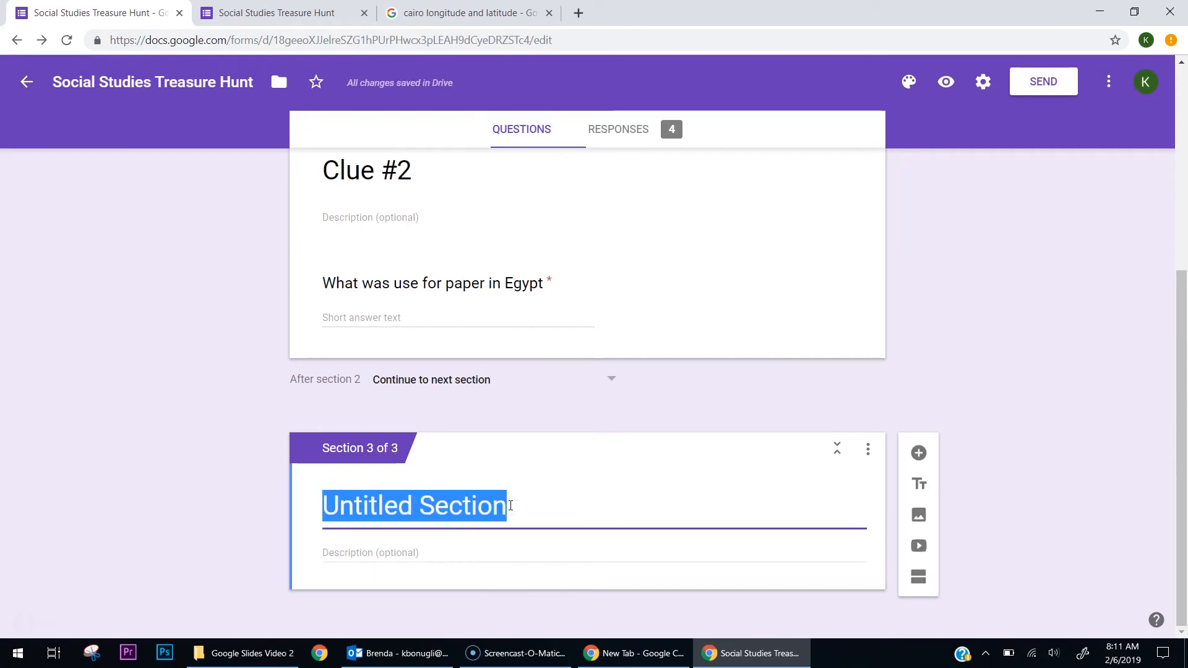
text(Clud)
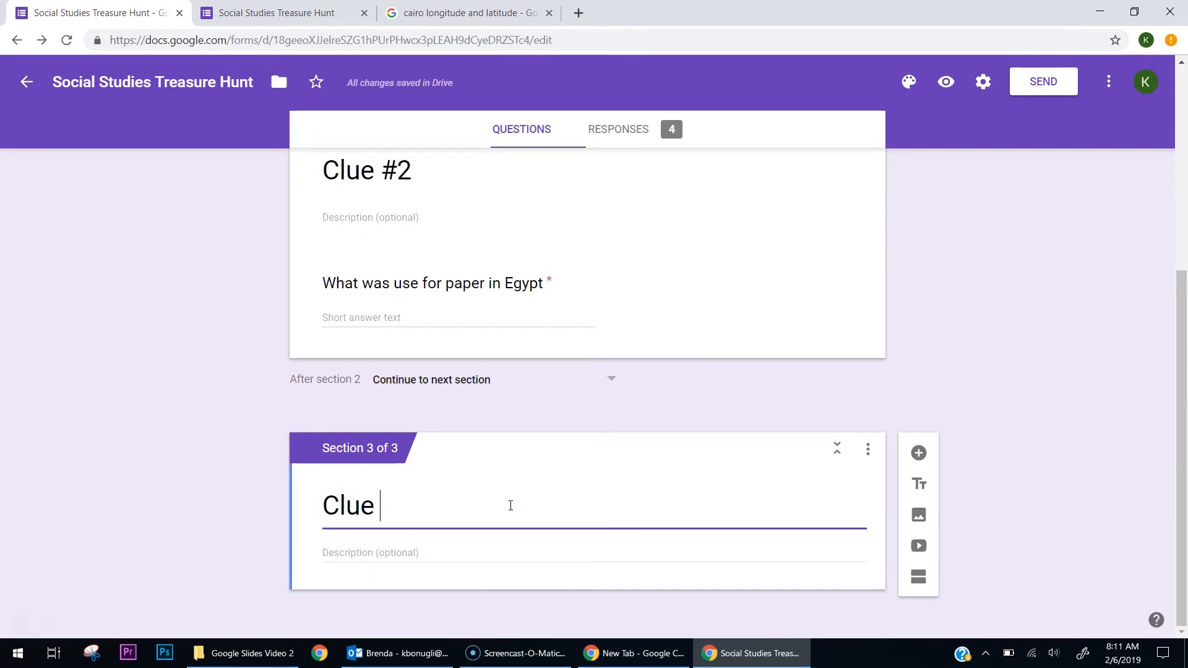
text( #3)
click(424, 557)
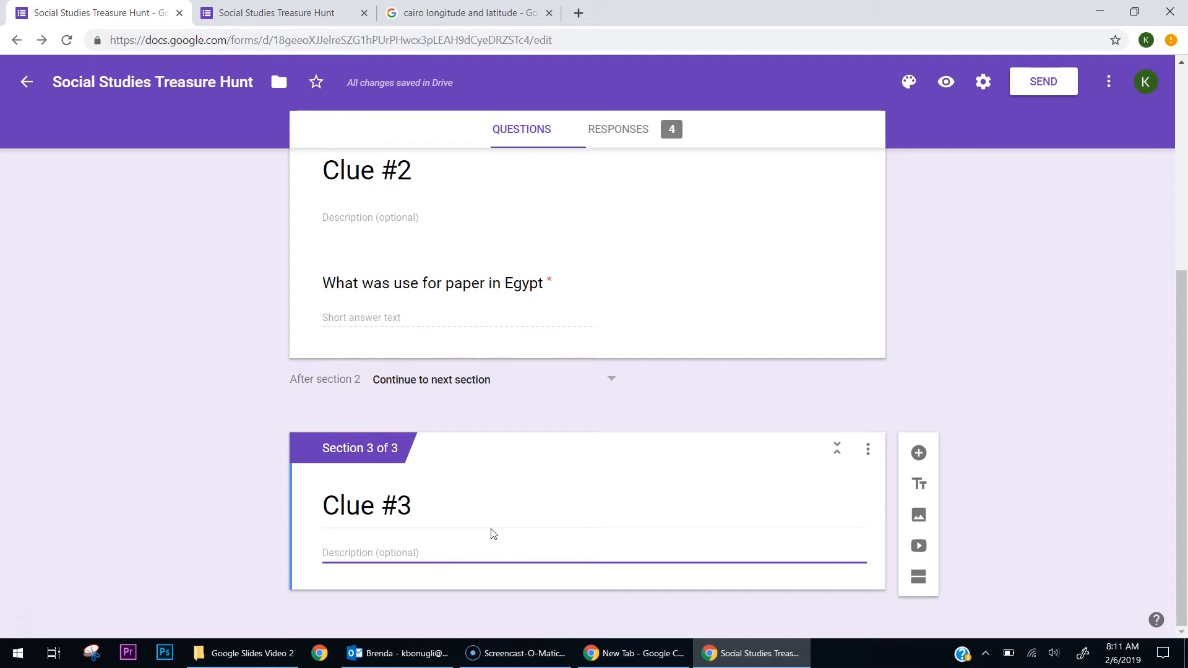
text(Google is your friend and)
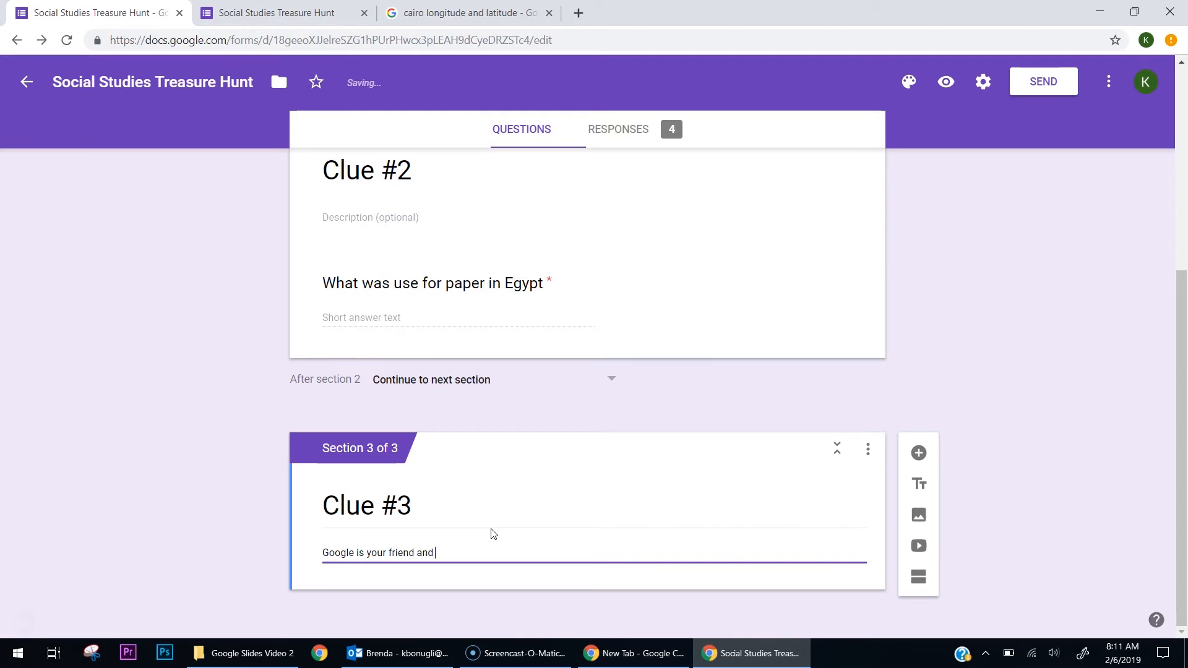
text( don't forget so is copy and paste.)
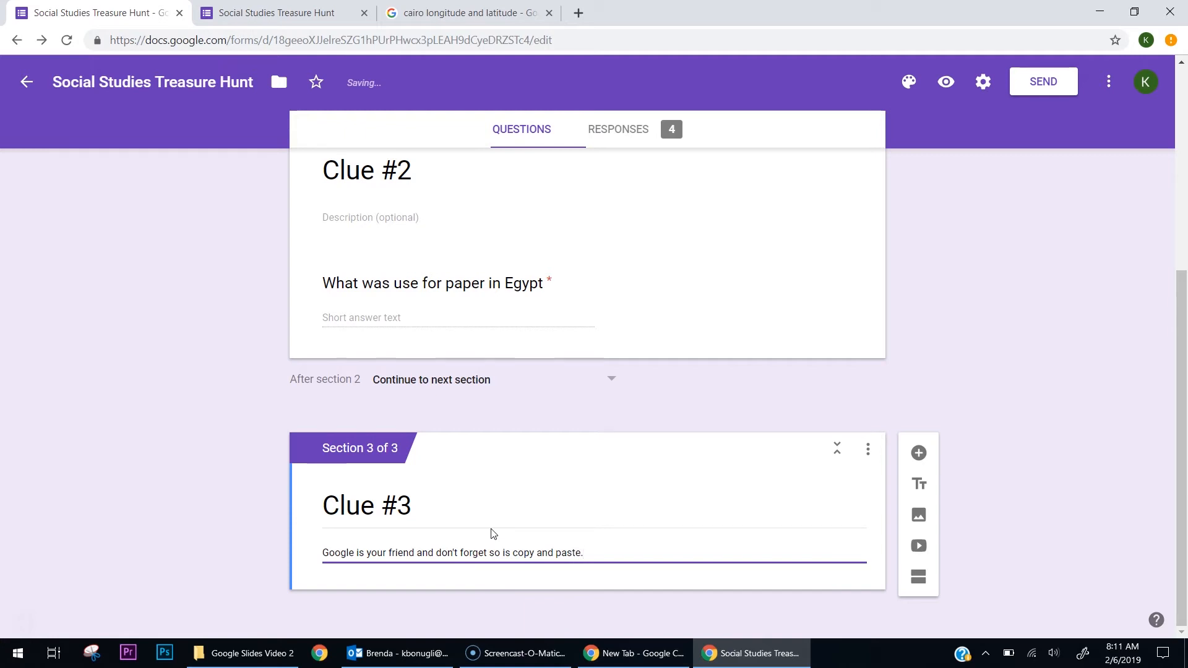
click(1174, 291)
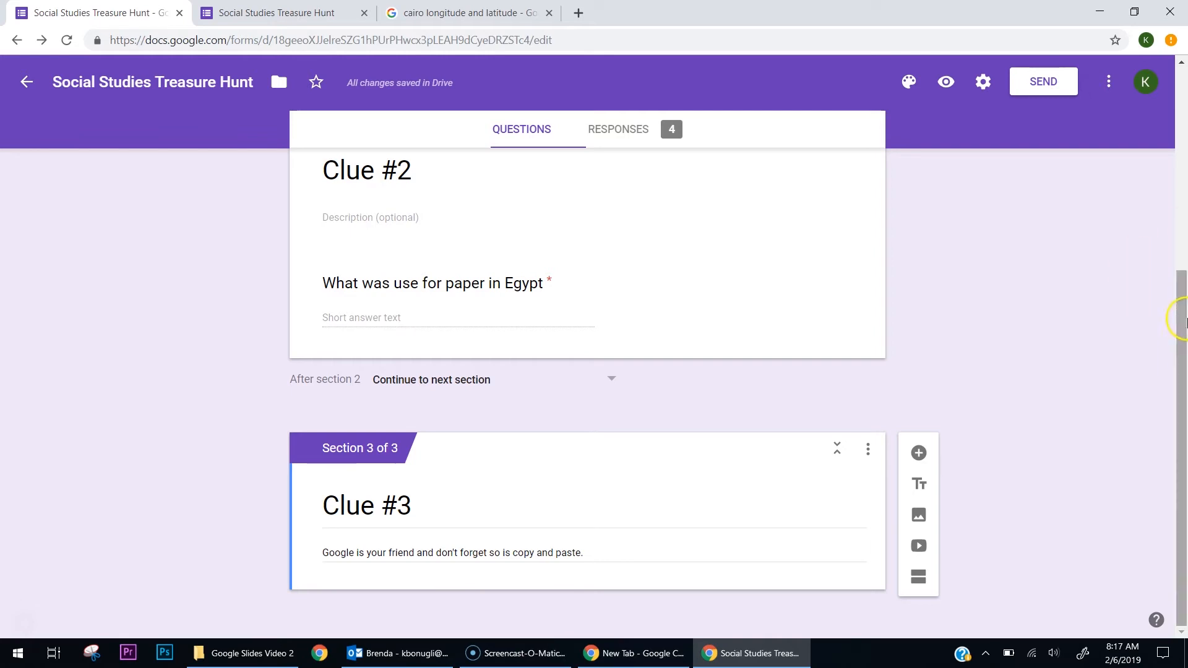
Add a short answer question to Clue #3 asking "What is the latitude and longitude of the capital of Egypt"
click(918, 456)
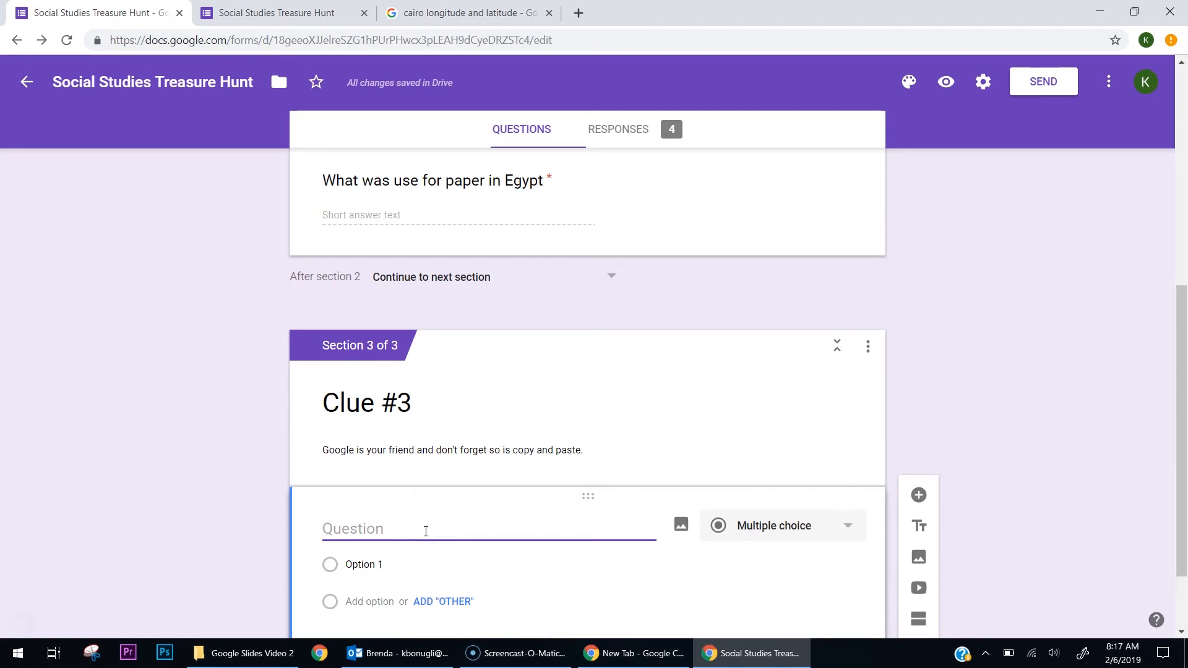
text(What is the latitu)
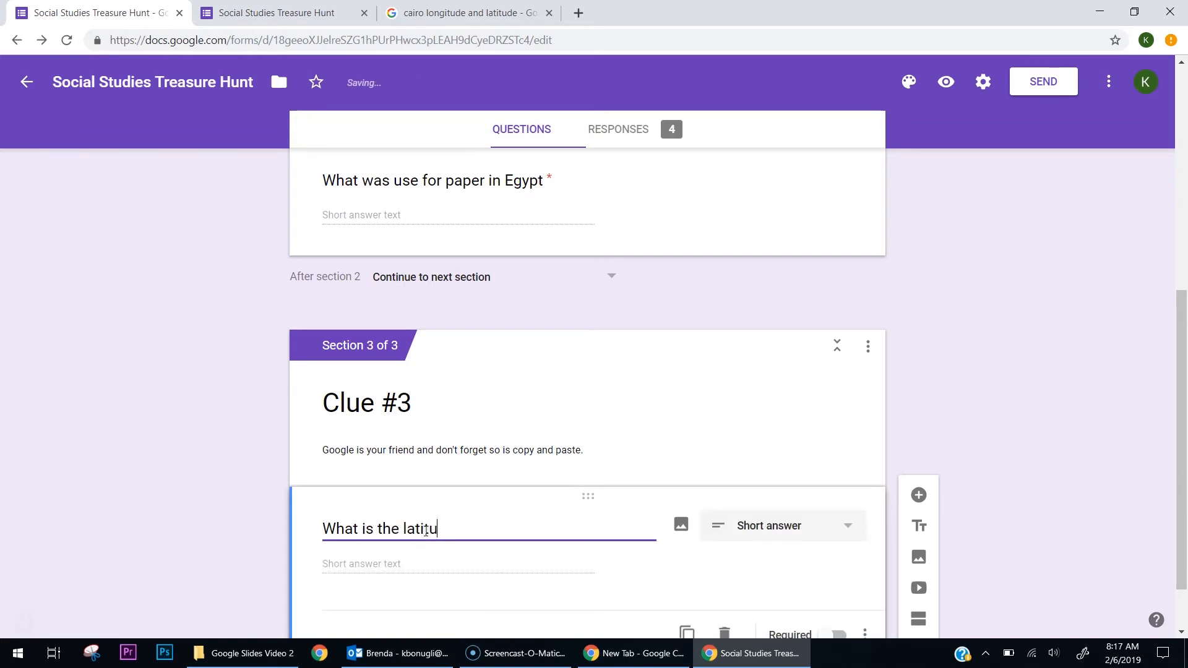
text(de and lon)
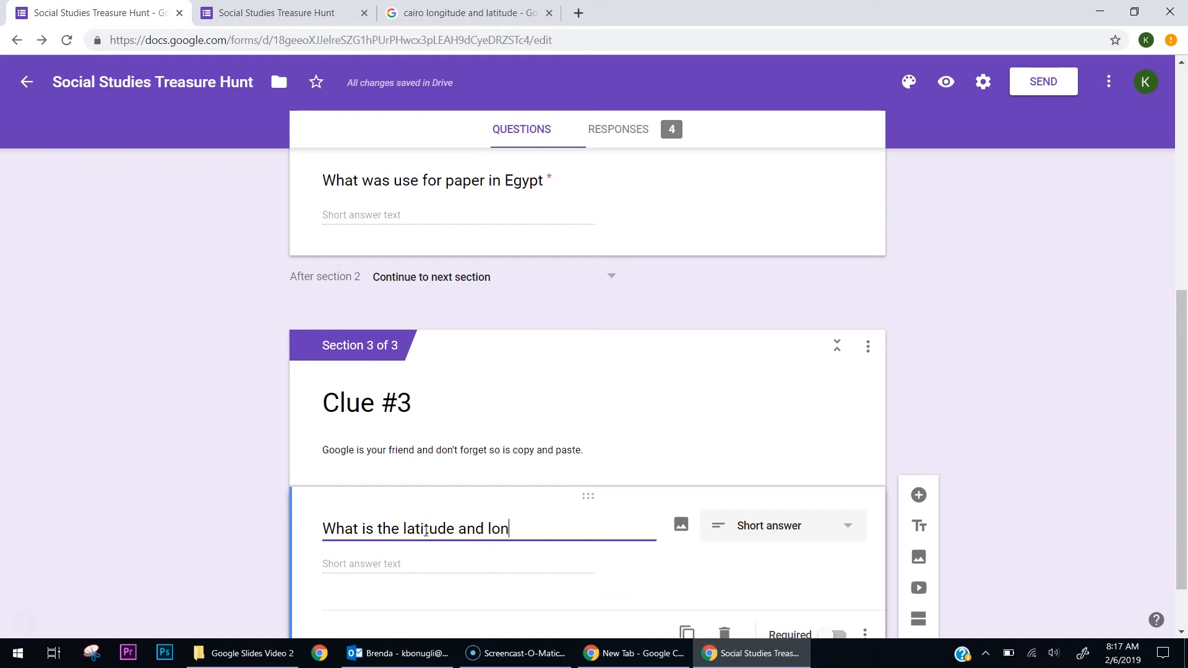
text(gitude of t)
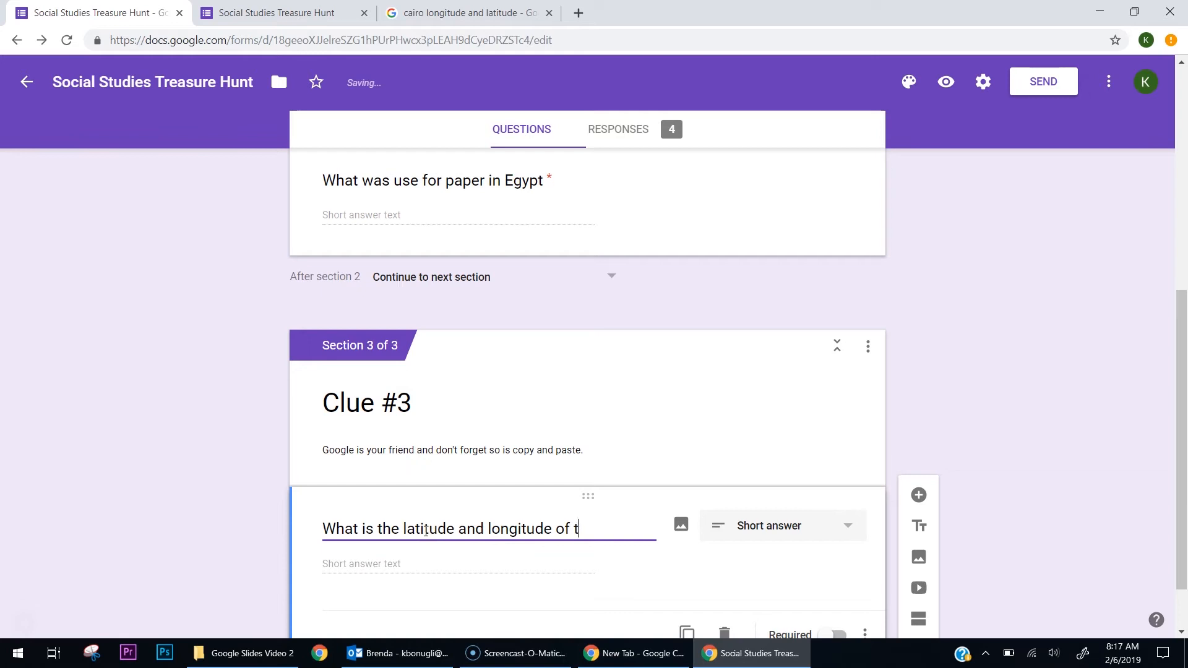
text(he campi)
key(BackSpace)
text(pital of )
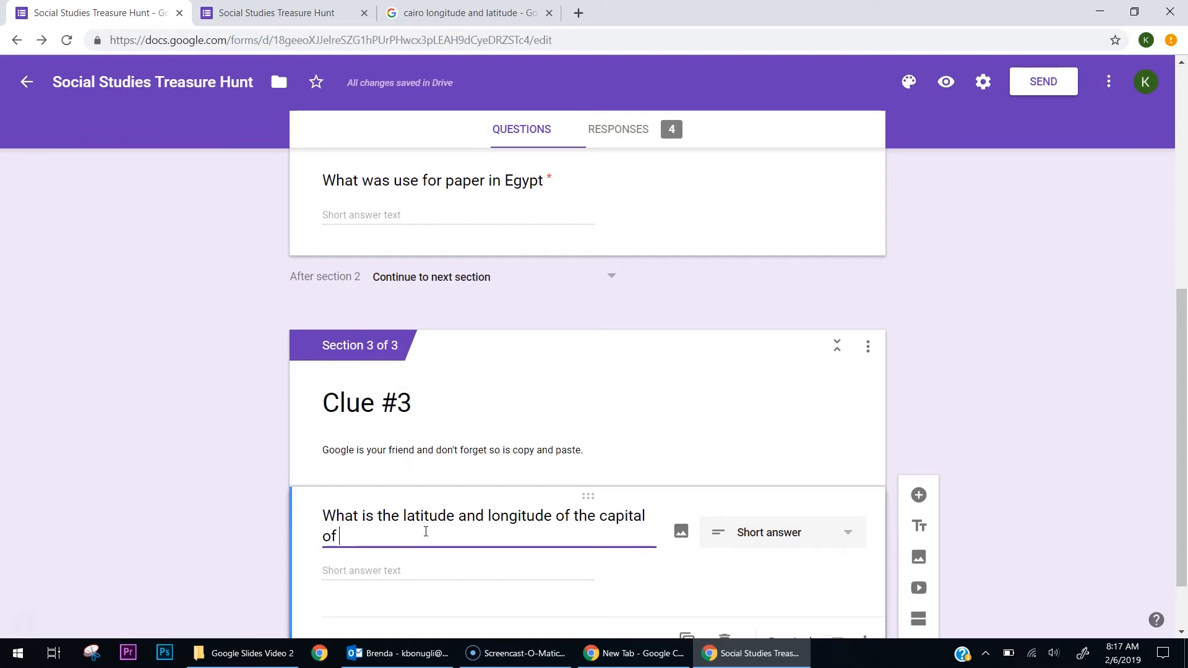
text(Egypt)
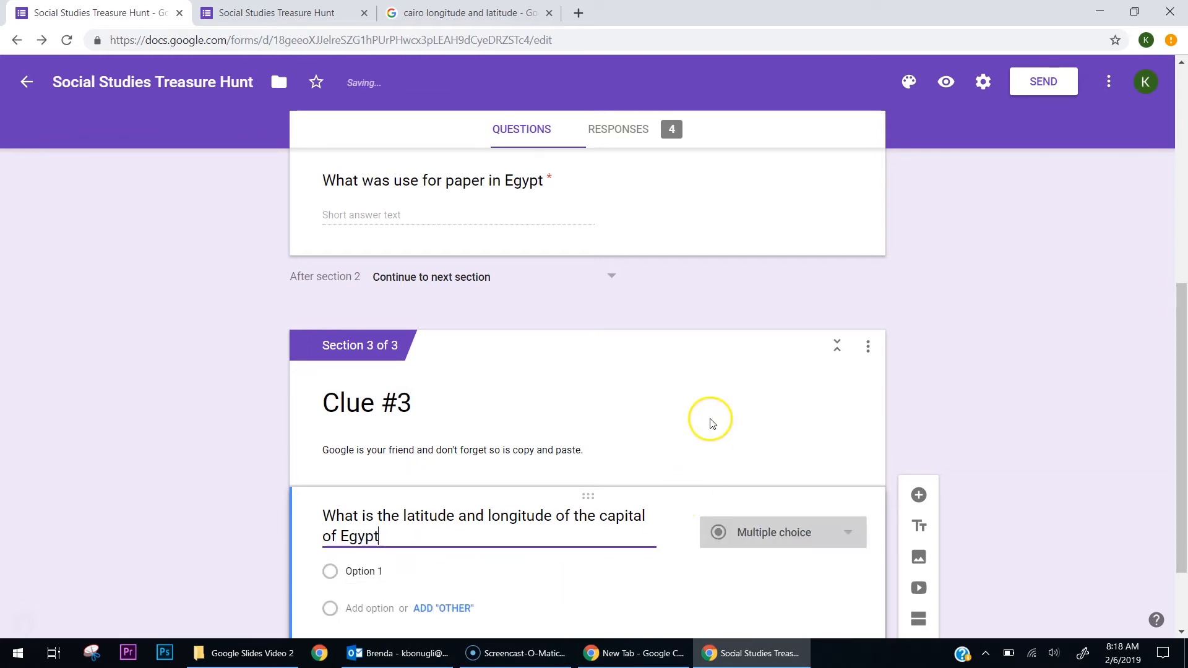
click(776, 432)
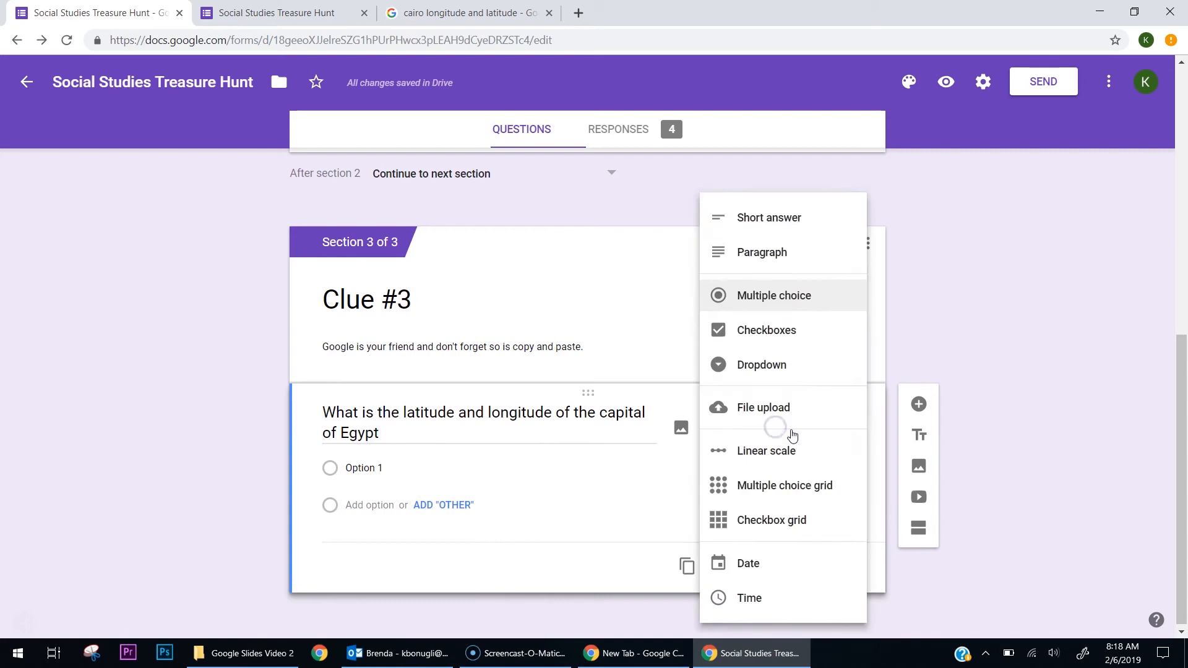
click(758, 225)
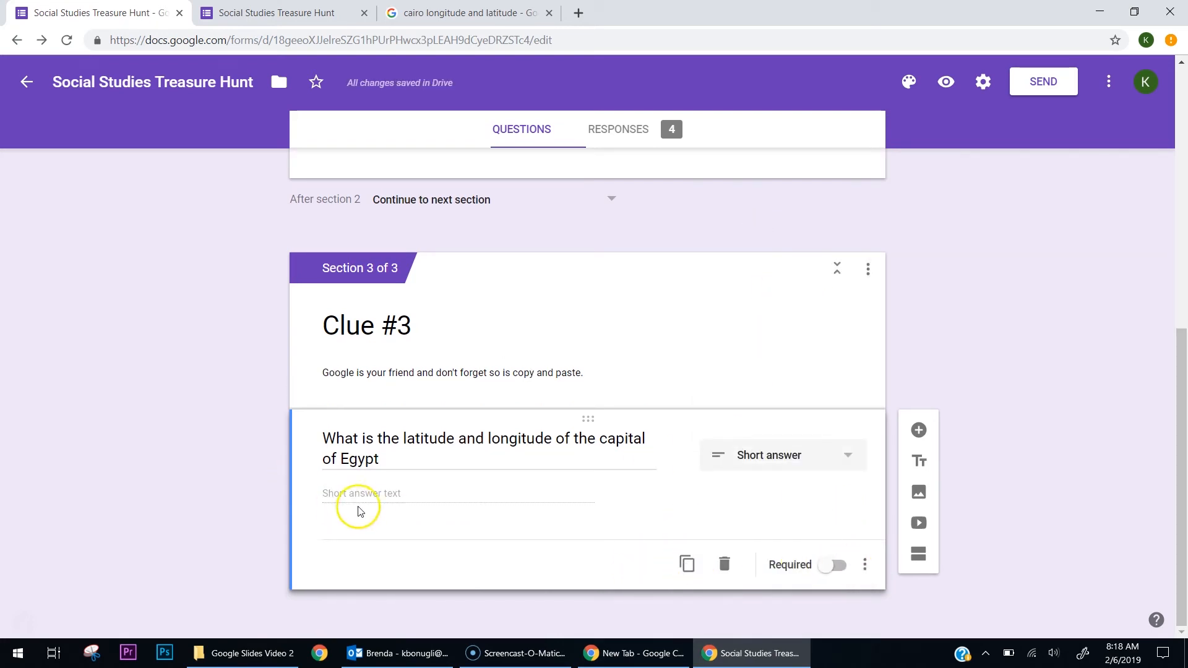
Turn on response validation for the Egypt capital question, using a regular expression rule set to Matches
click(864, 565)
click(944, 613)
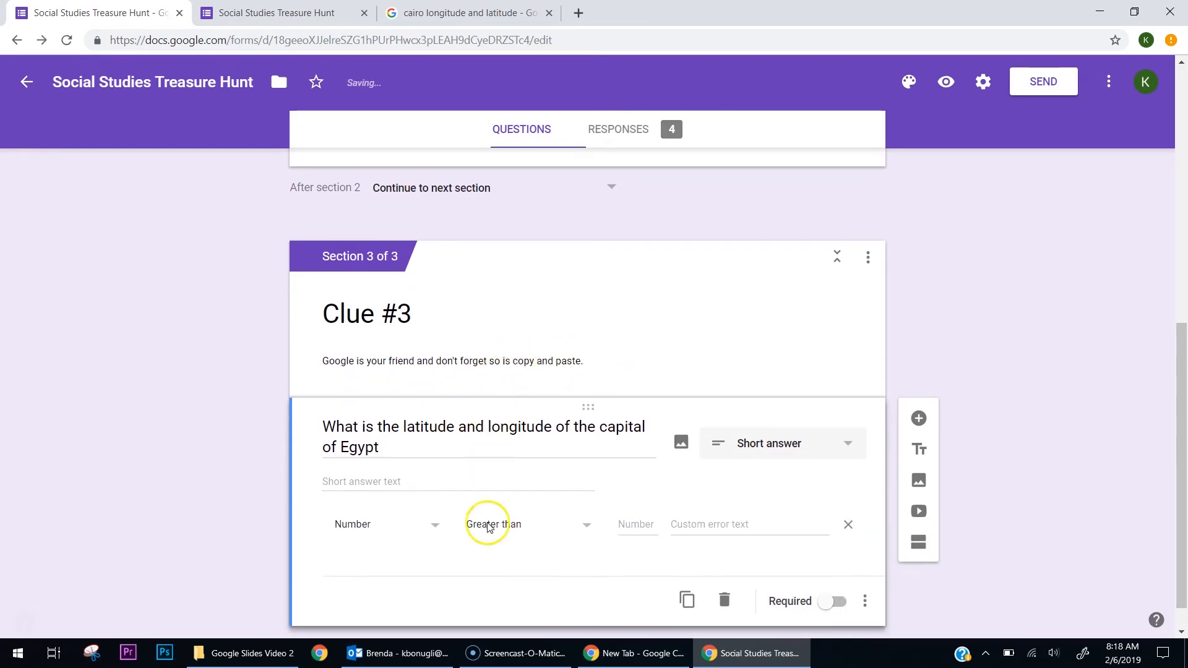
click(382, 532)
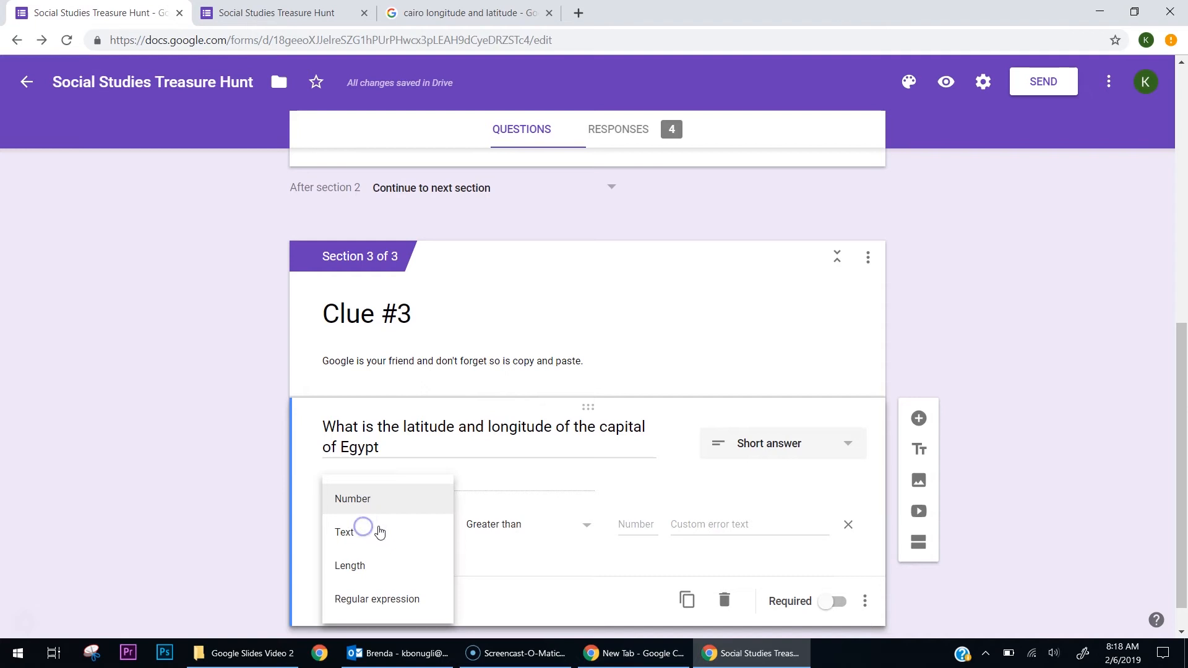
click(388, 601)
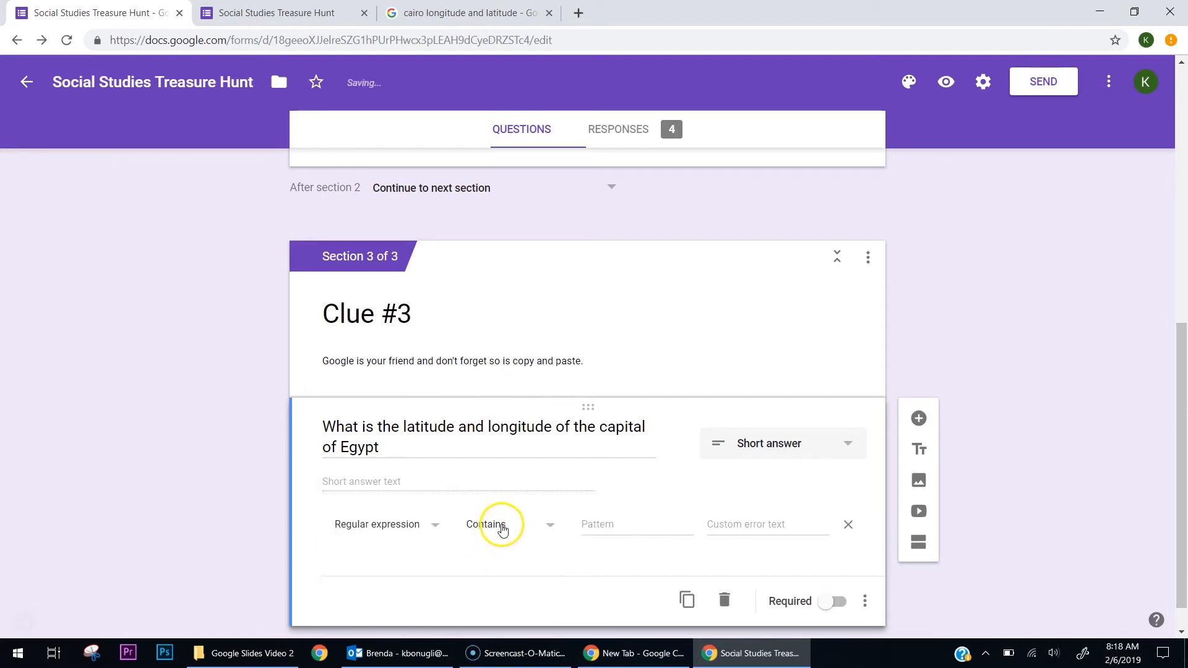
click(500, 525)
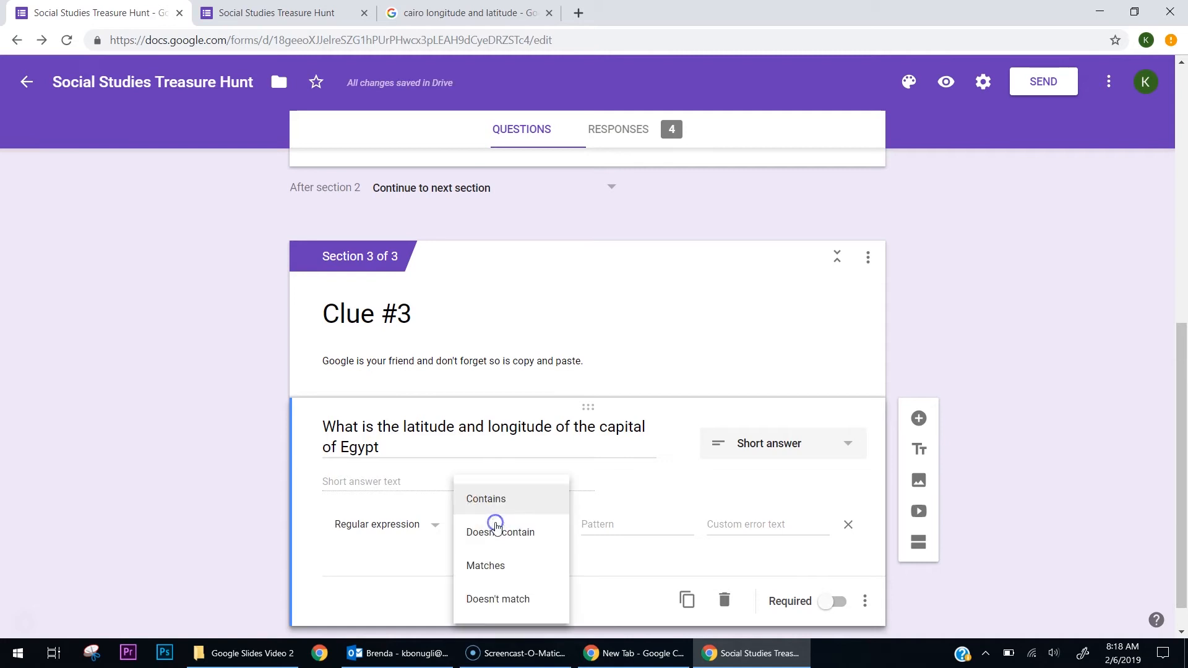
click(506, 564)
Enter "30.0444° N, 31.2357° E" as the rule's pattern and check the Google search results for Cairo's coordinates
click(608, 526)
text(30.0444° N, 31.2357° E)
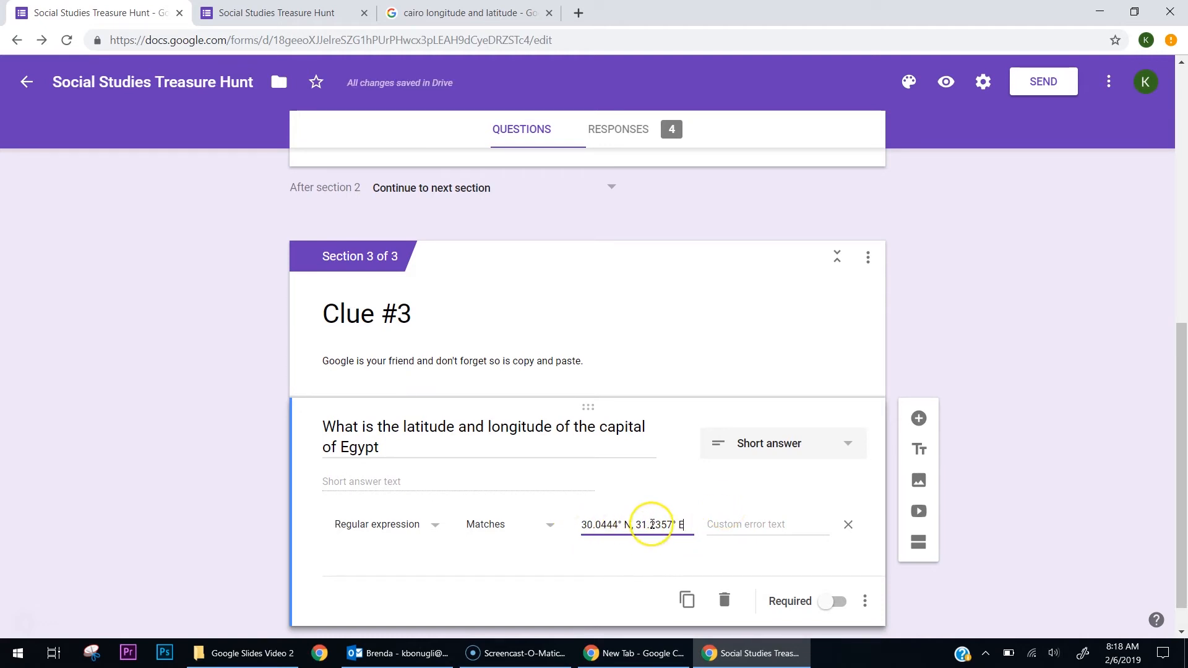
click(466, 13)
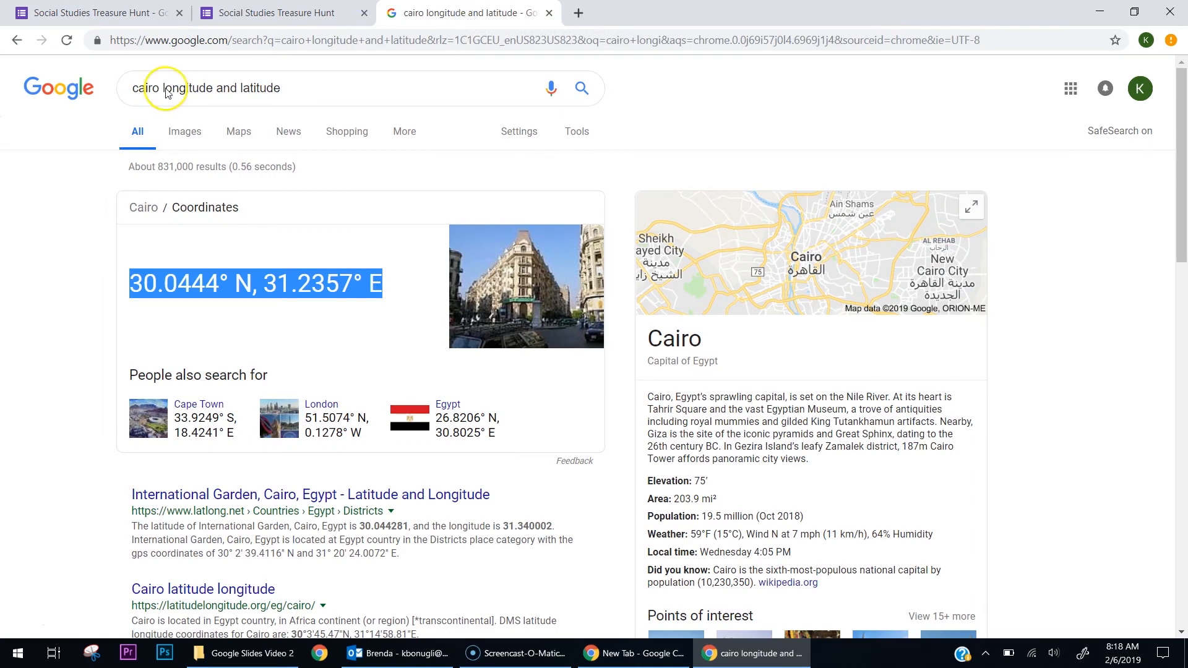
click(75, 13)
Set the coordinates rule's custom error text to "Check your compass. Did you use copy and paste?"
click(778, 531)
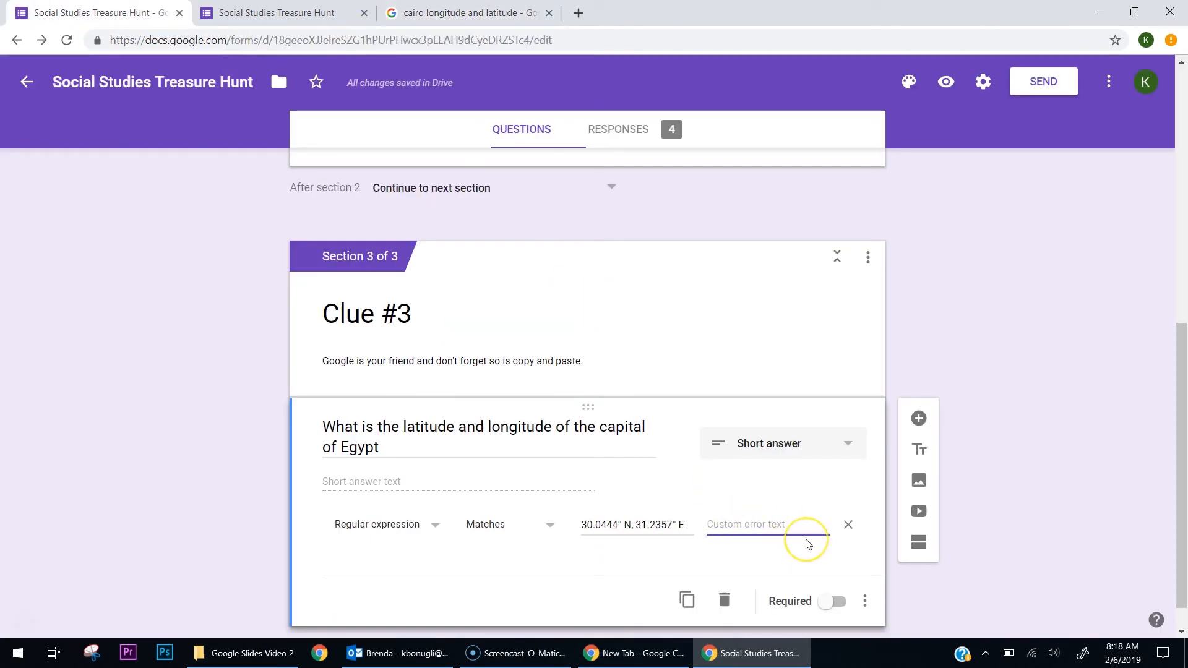
text(Check your compass.  D)
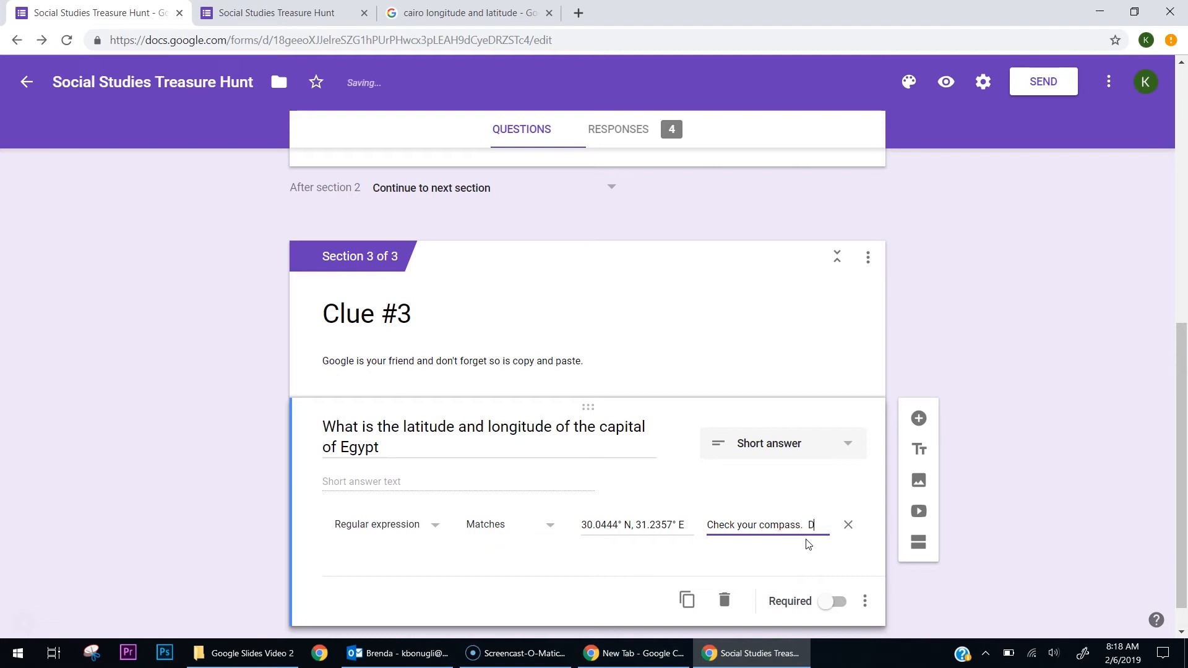
text(y)
key(BackSpace)
key(BackSpace)
key(BackSpace)
text(u)
key(BackSpace)
key(BackSpace)
text(u)
text(id you use co)
text(py and past)
text(e>)
key(BackSpace)
text(?)
click(858, 602)
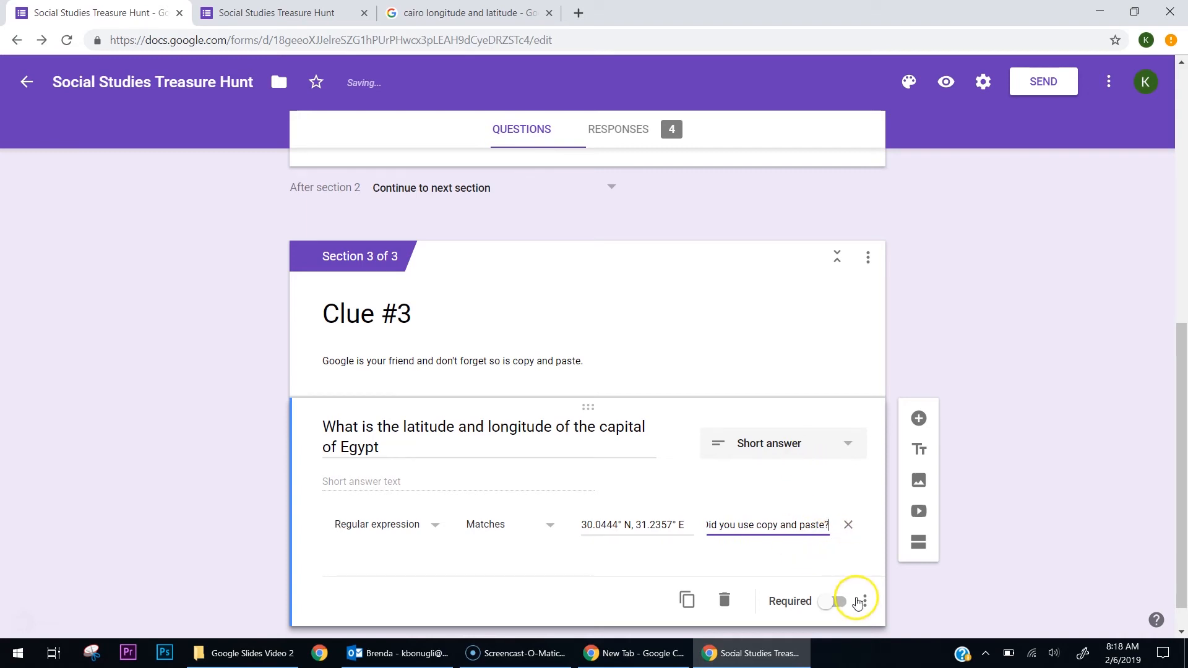
Make the Egypt capital coordinates question in Clue #3 required
click(834, 601)
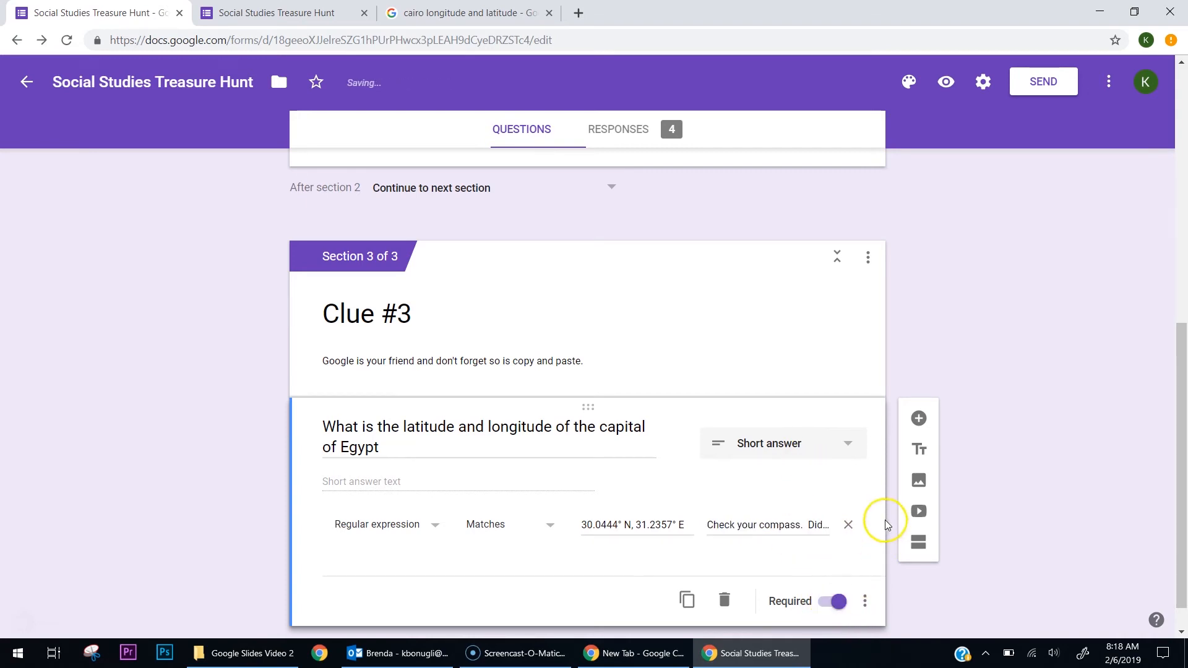
scroll(766, 417, down, 1)
scroll(767, 414, up, 3)
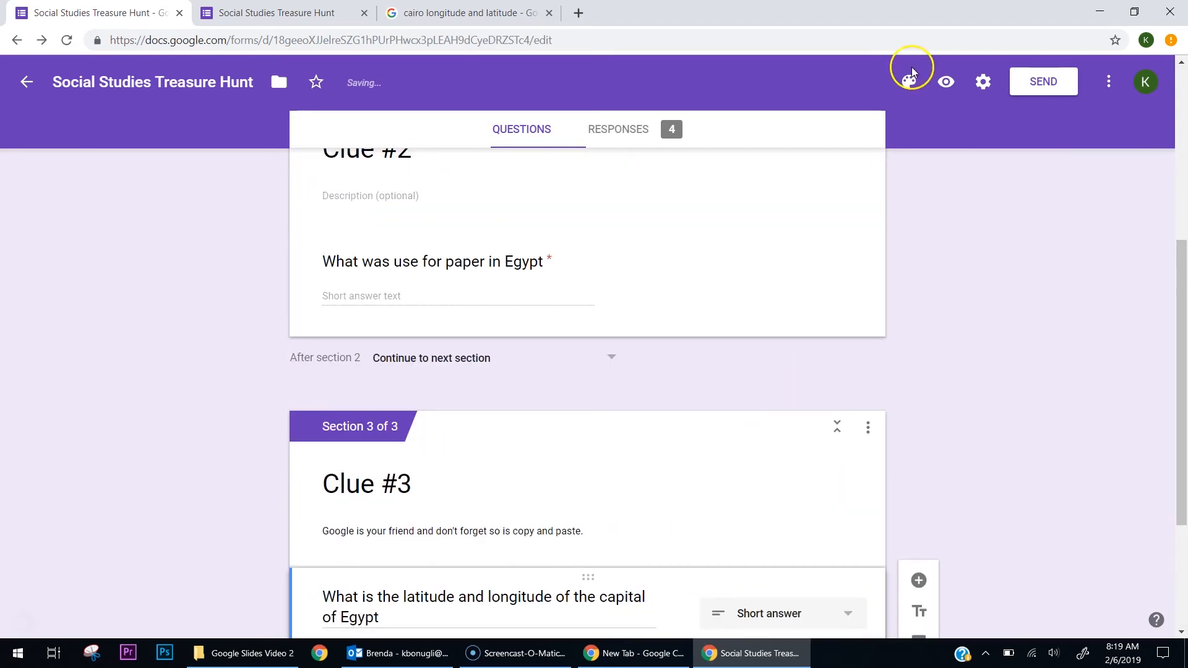
Preview the form and advance to Clue #3, answering the Egypt paper question with "papyrus"
click(946, 82)
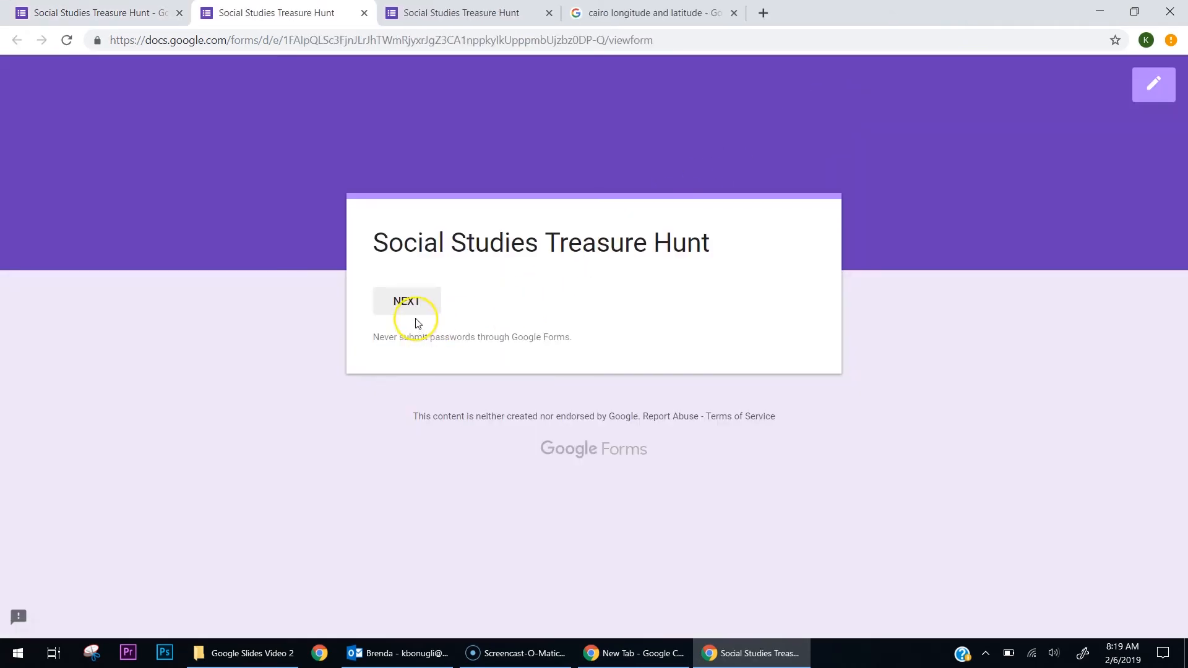
click(426, 309)
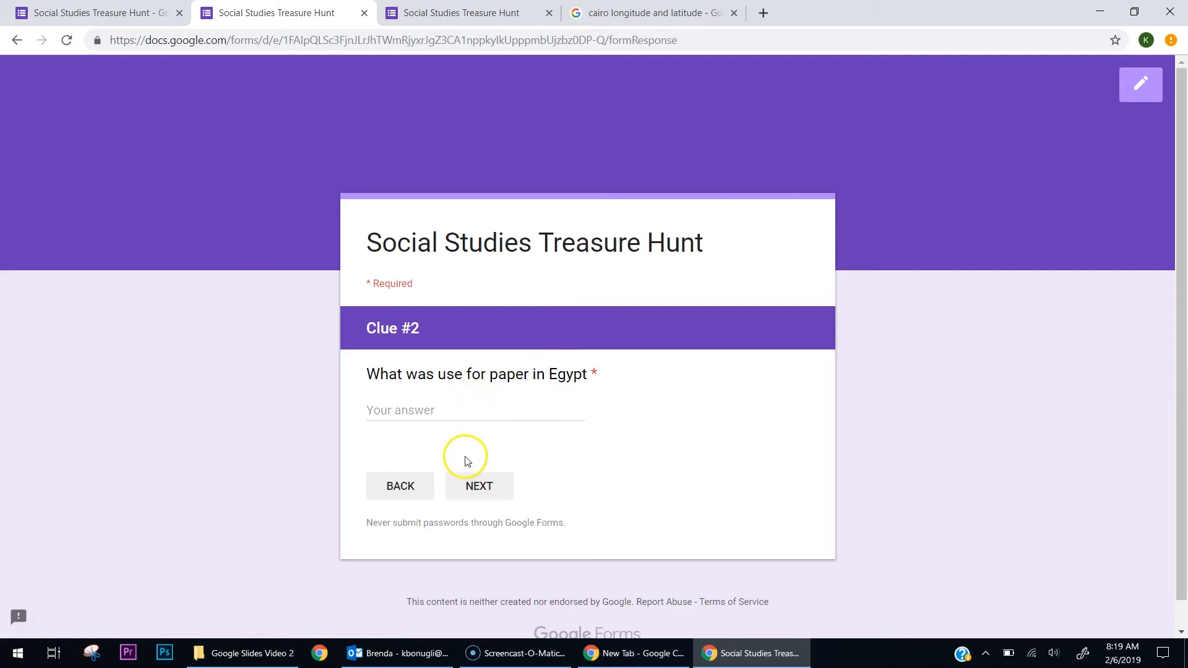
click(444, 410)
text(papyrus)
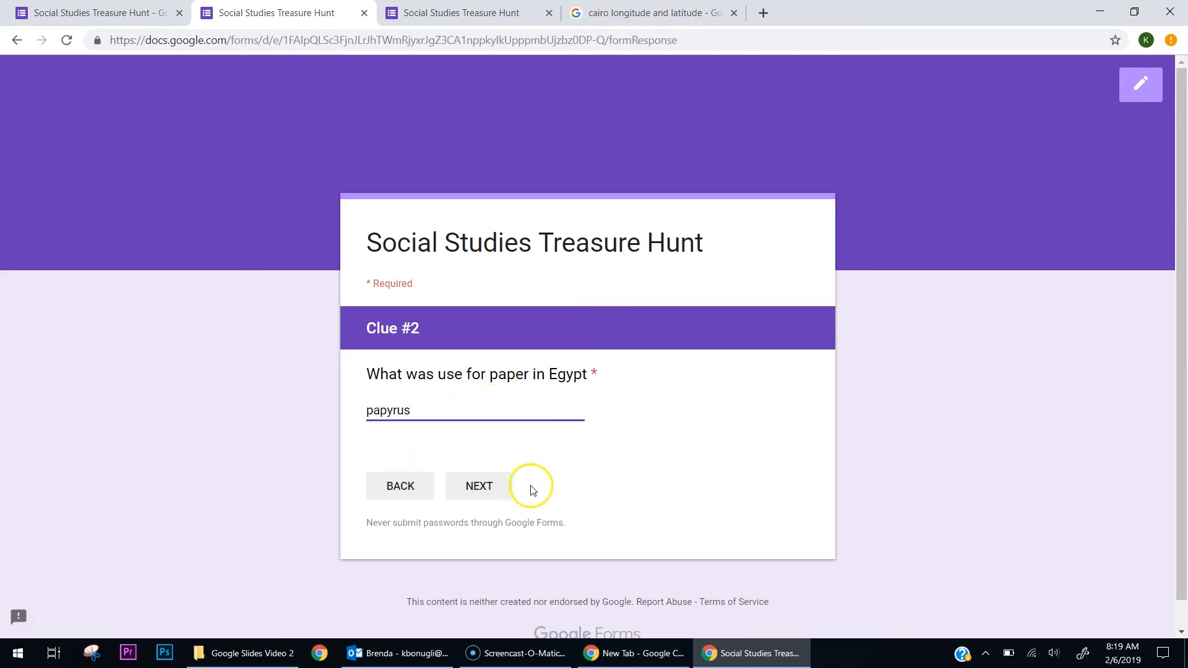
click(490, 485)
Test the Clue #3 validation by trying to submit the incomplete coordinates "30.0444° N, 31.235"
click(433, 428)
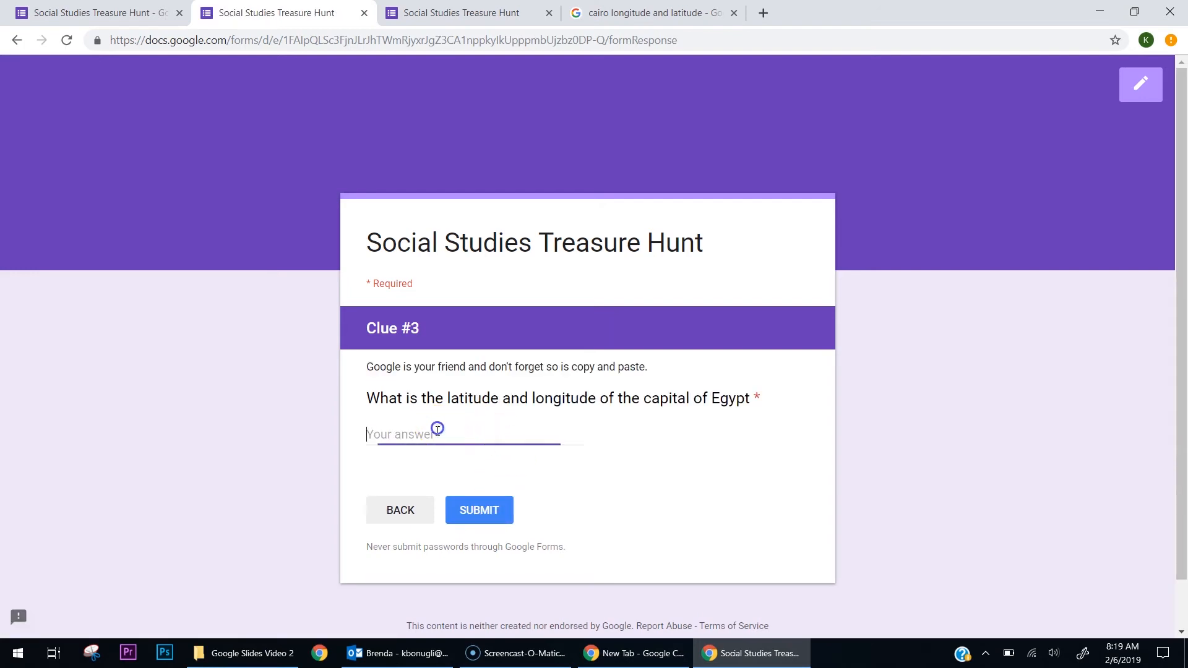
text(30.0444° N, 31.2357° E)
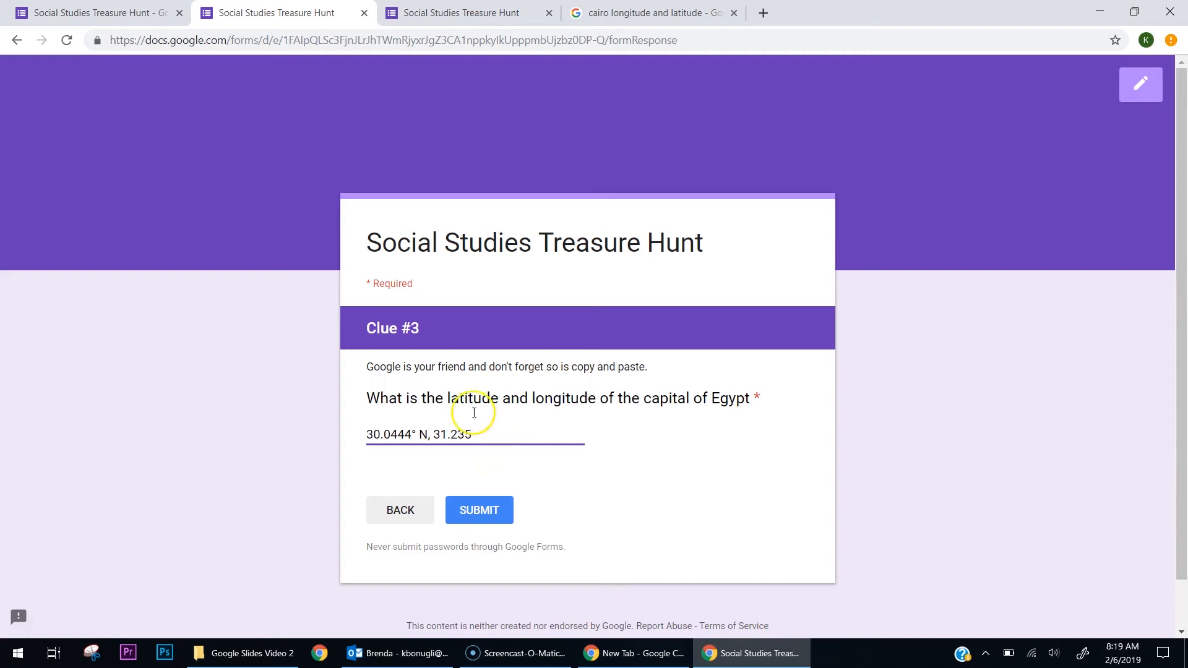
click(488, 509)
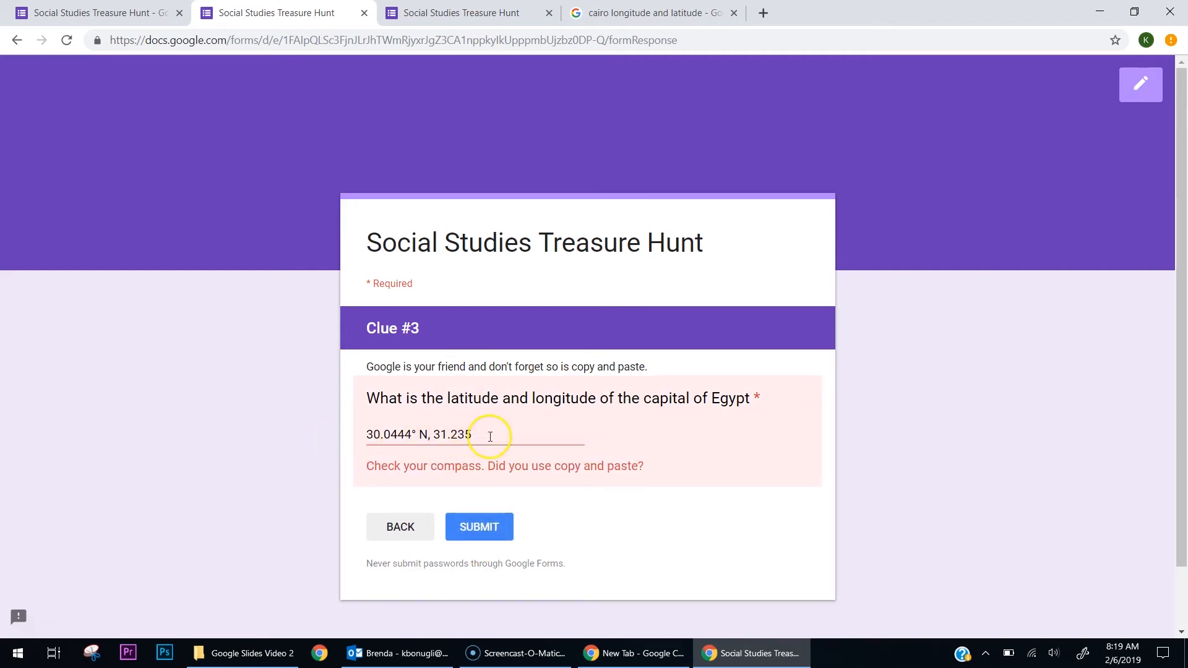
Replace the Clue #3 answer with "30.0444° N, 31.2357° E" and submit the form
drag(494, 436, 258, 428)
text(30.0444° N, 31.2357° E)
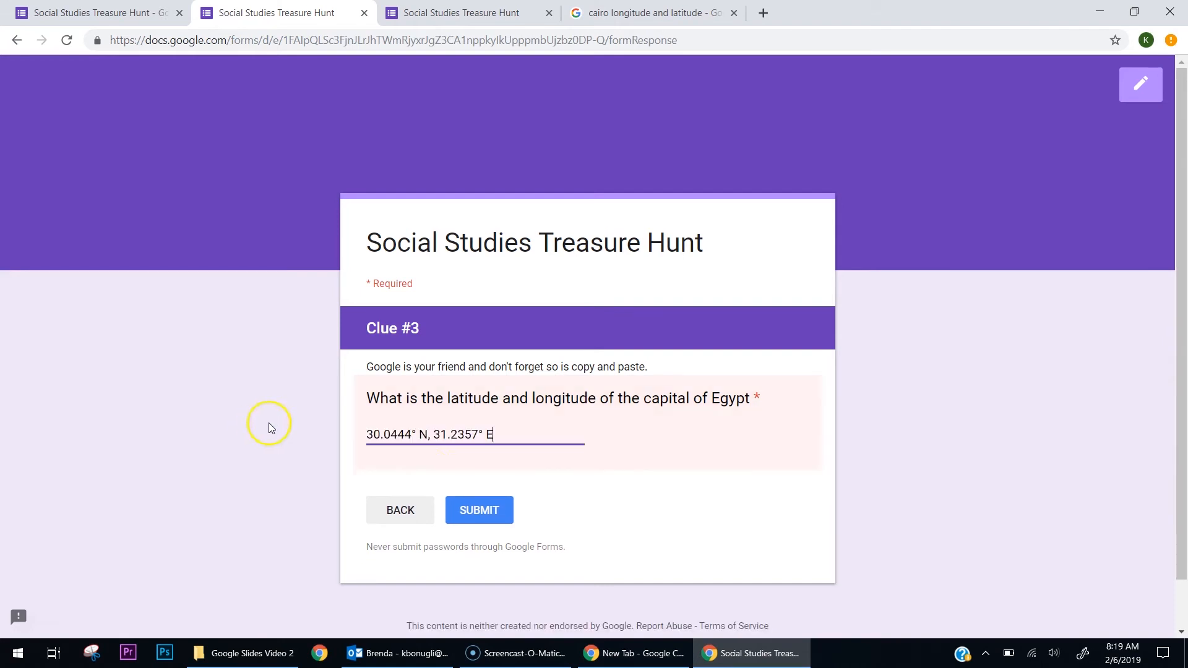
click(490, 512)
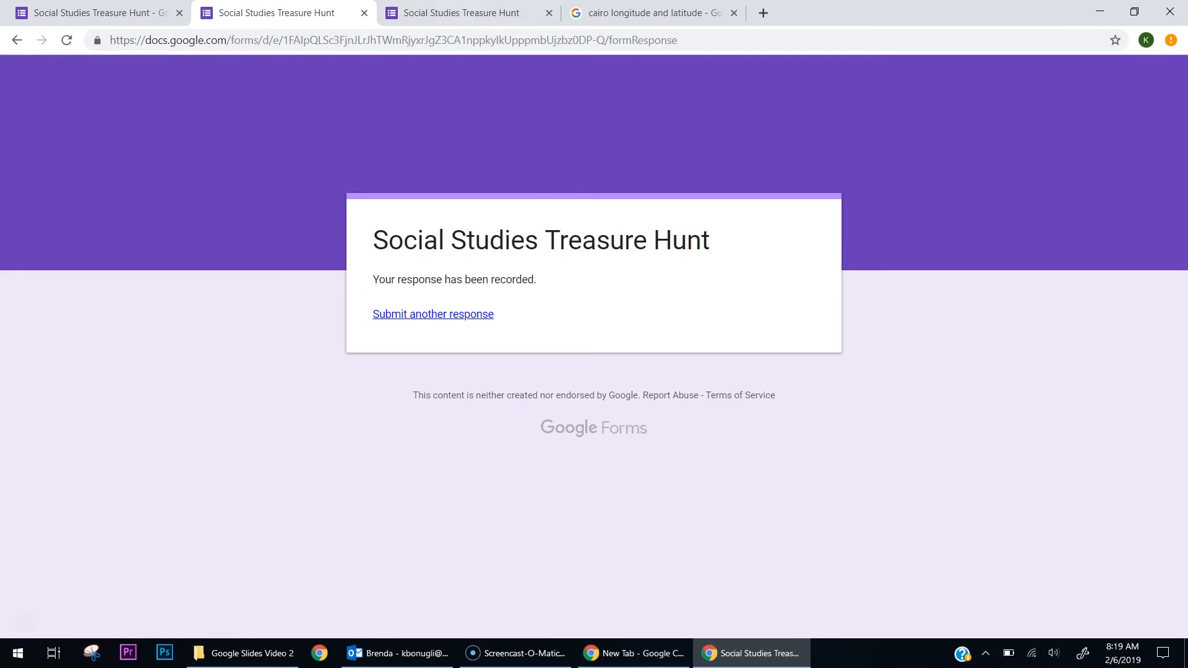
Return to the form editor and add a section after Clue #3 titled "Clue #4"
click(101, 12)
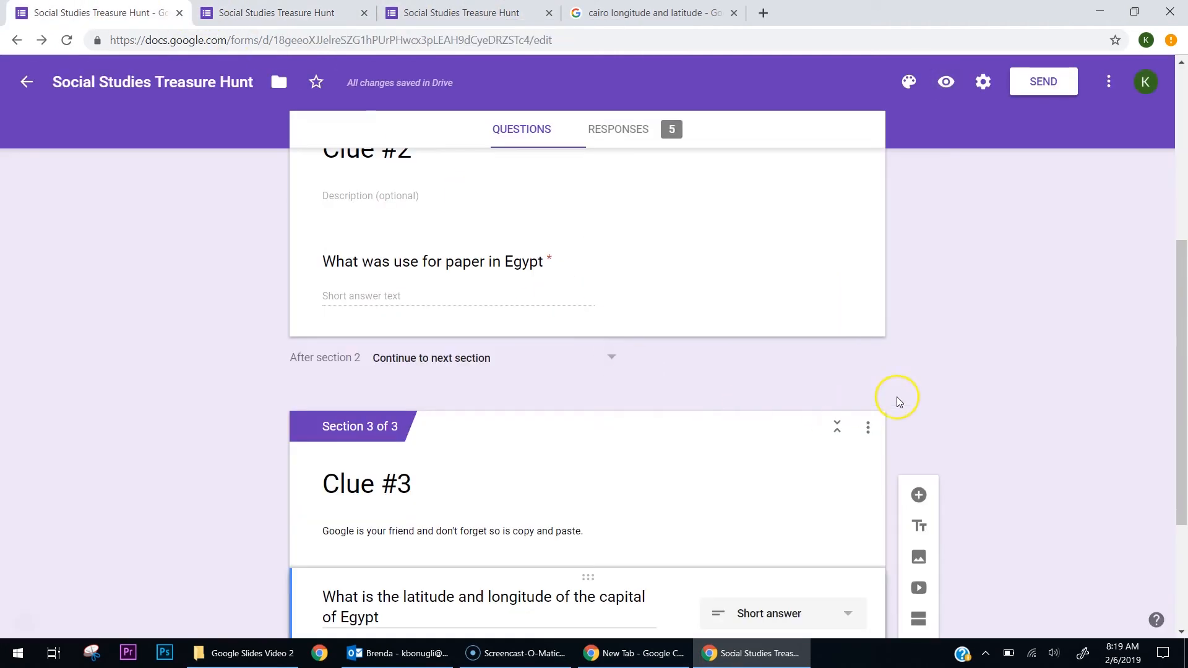
scroll(901, 363, down, 2)
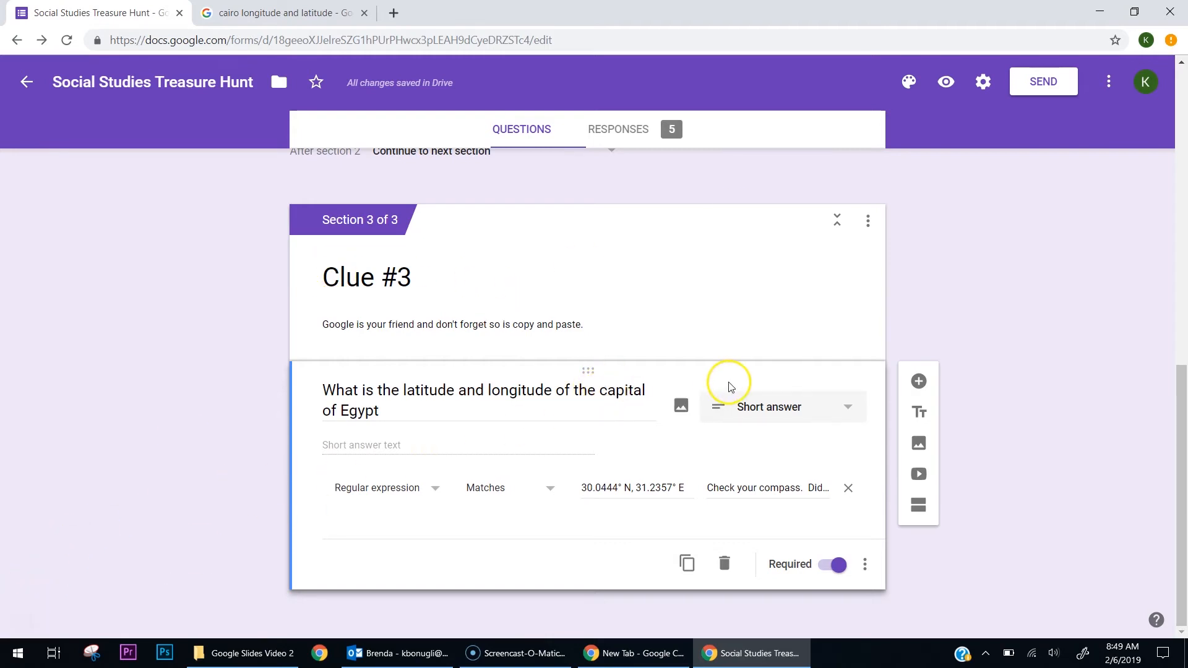
scroll(730, 381, up, 5)
scroll(731, 382, up, 5)
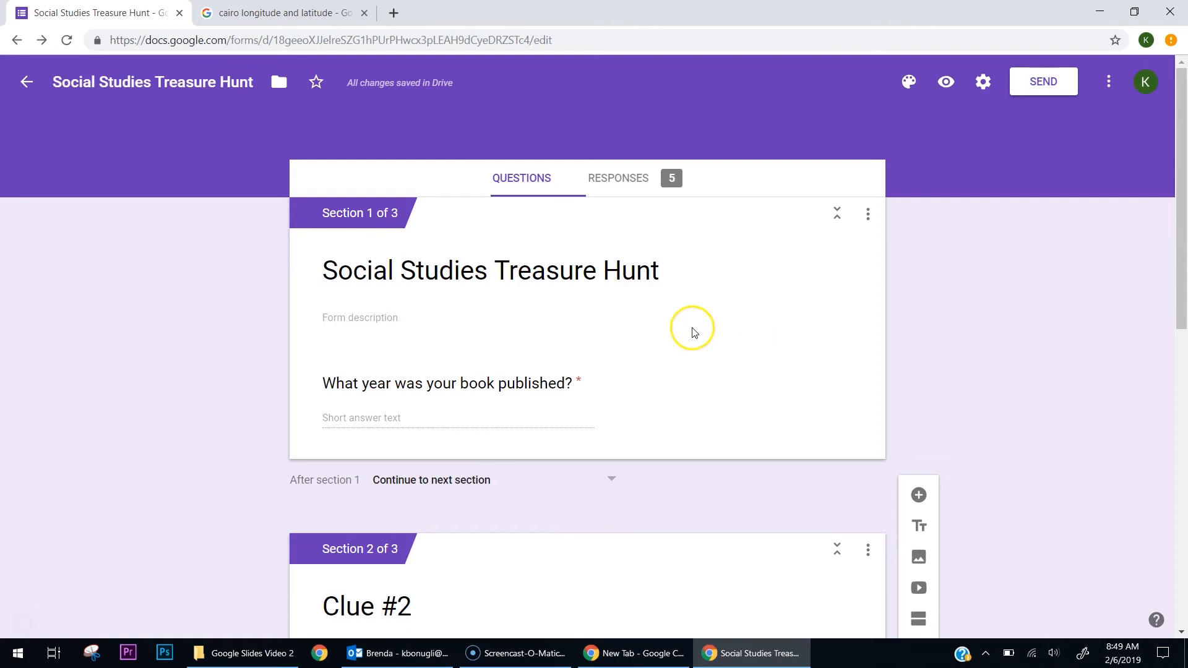
scroll(559, 365, down, 10)
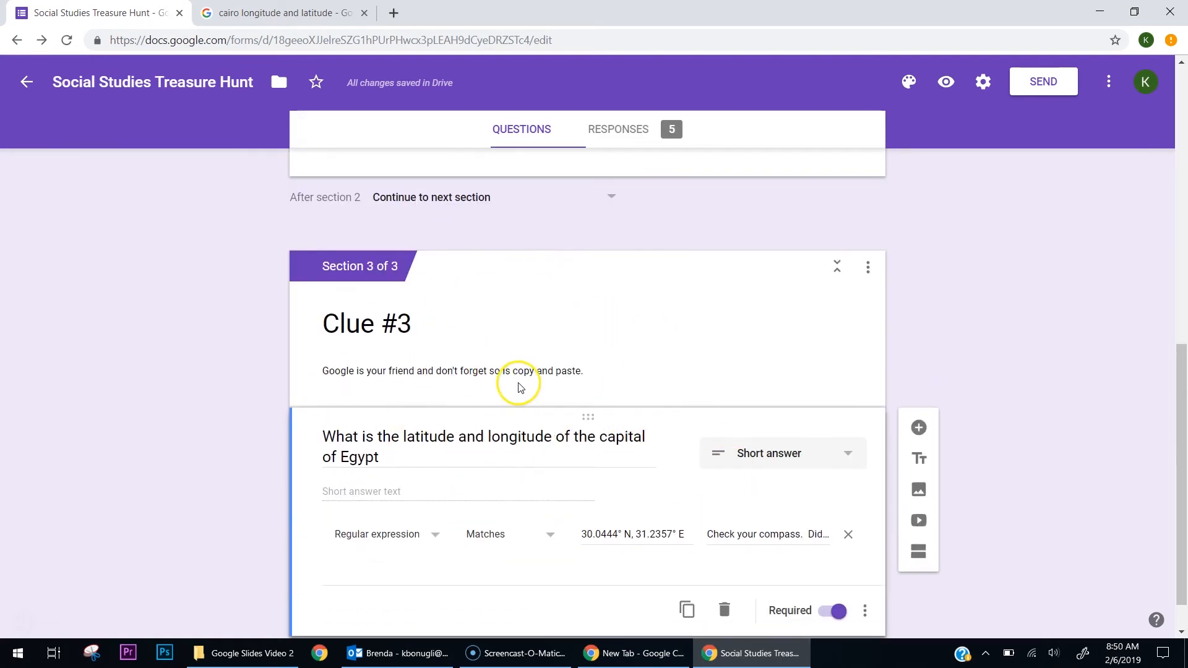
scroll(519, 384, down, 1)
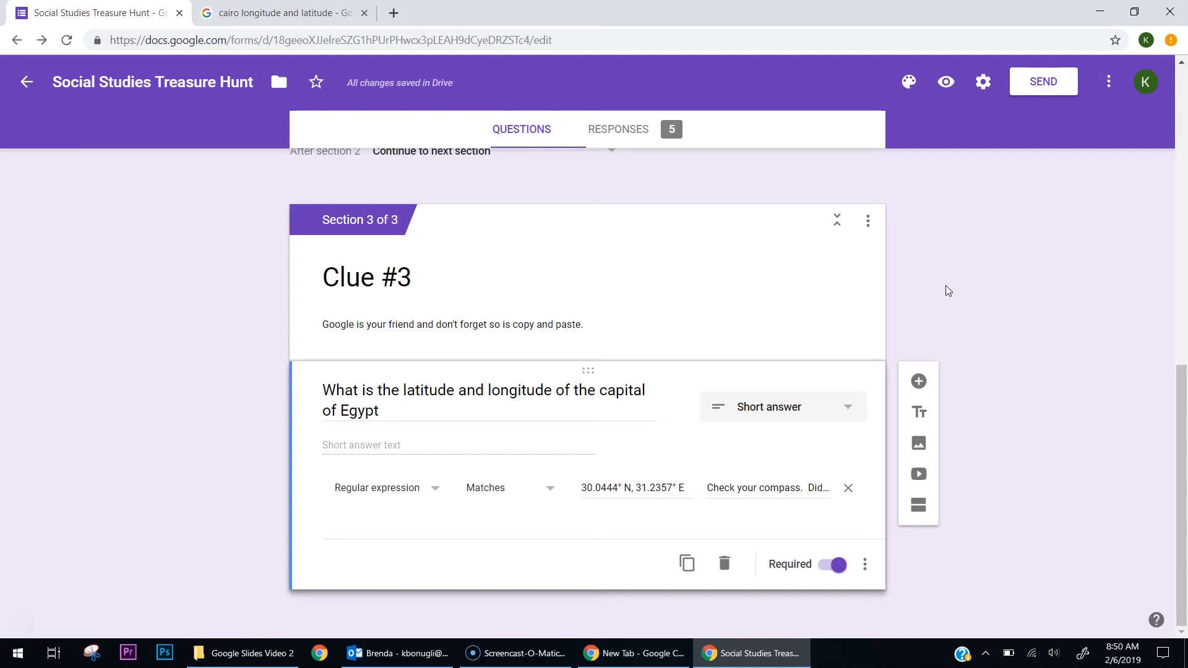
click(921, 514)
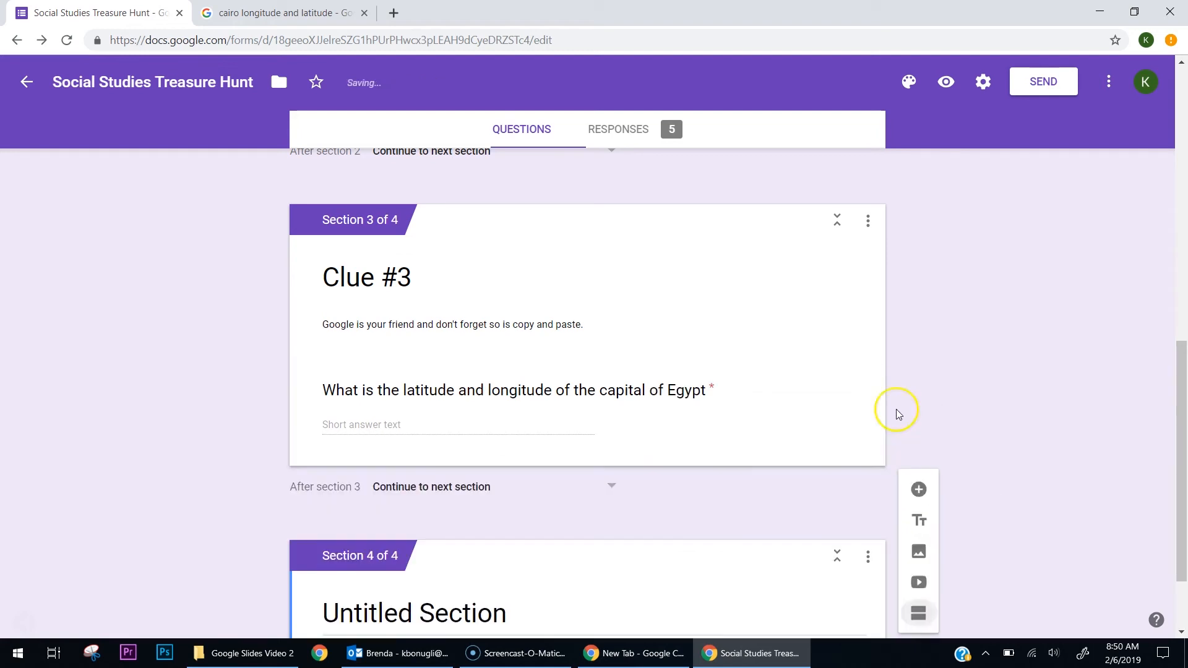
click(501, 498)
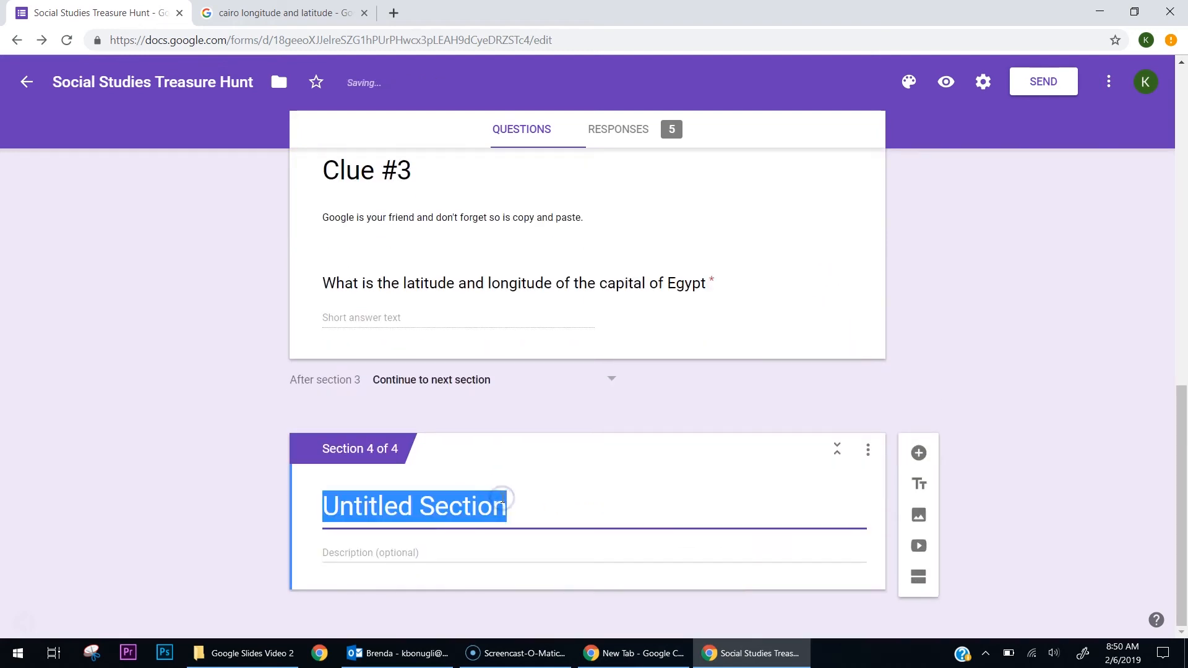
text(Clud)
key(BackSpace)
text(e )
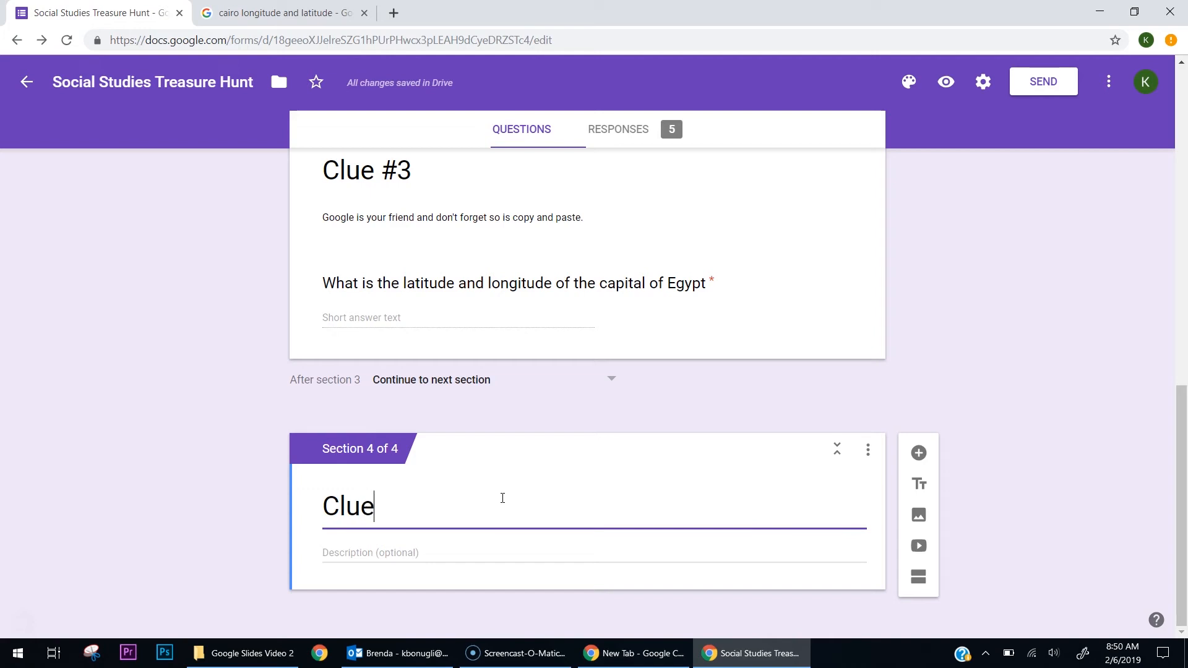
text(#4)
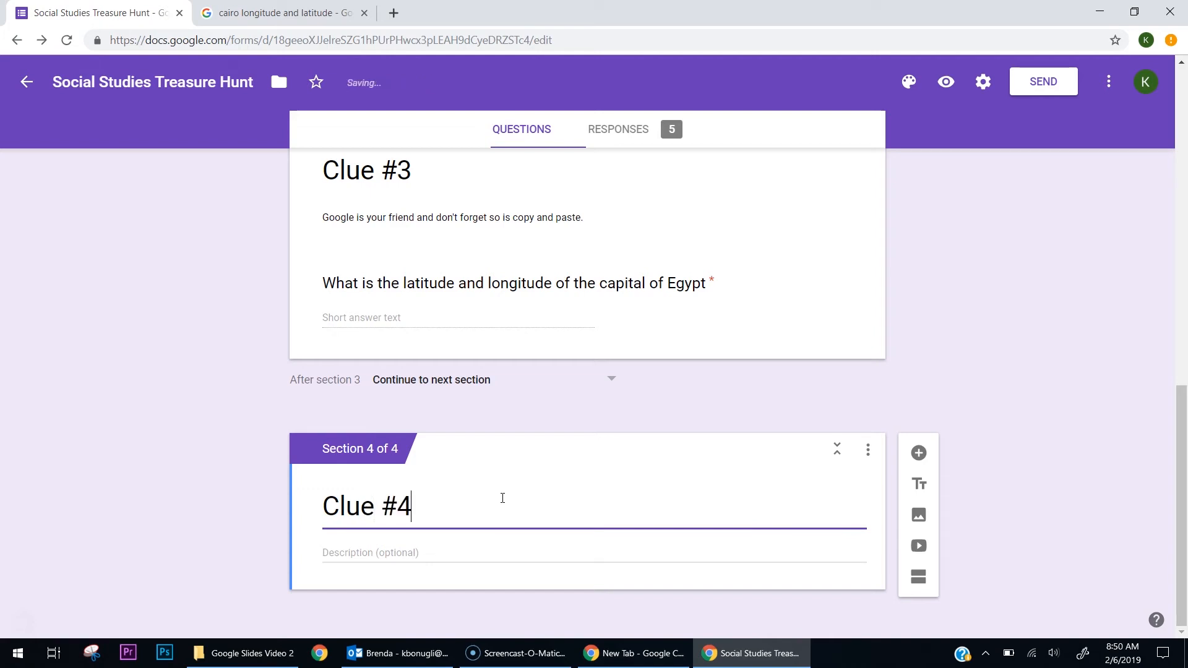
Add a blank question to Clue #4 and set the section description to "What is the truth"
click(917, 455)
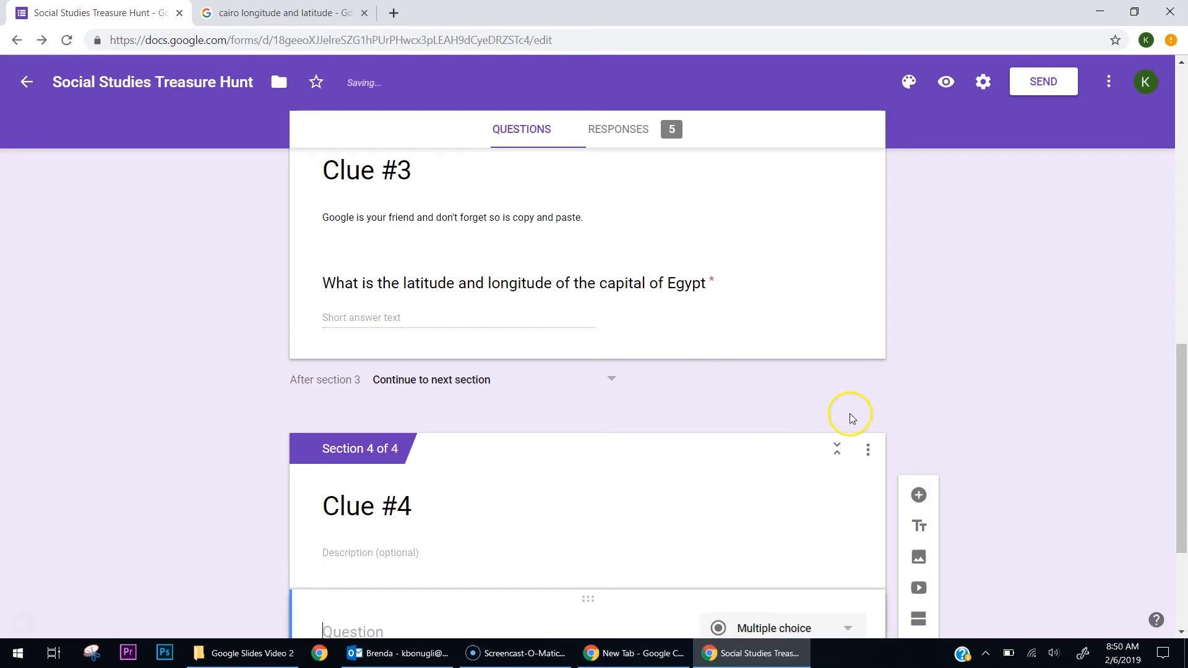
click(414, 372)
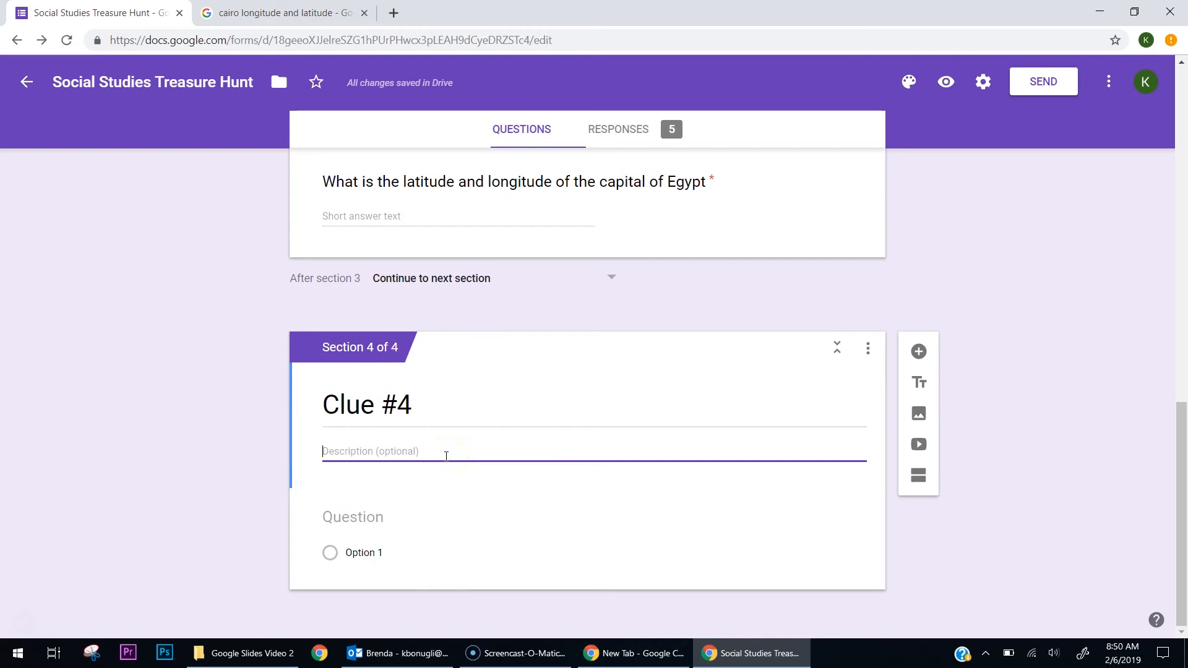
text(What)
key(BackSpace)
text(at is the truth)
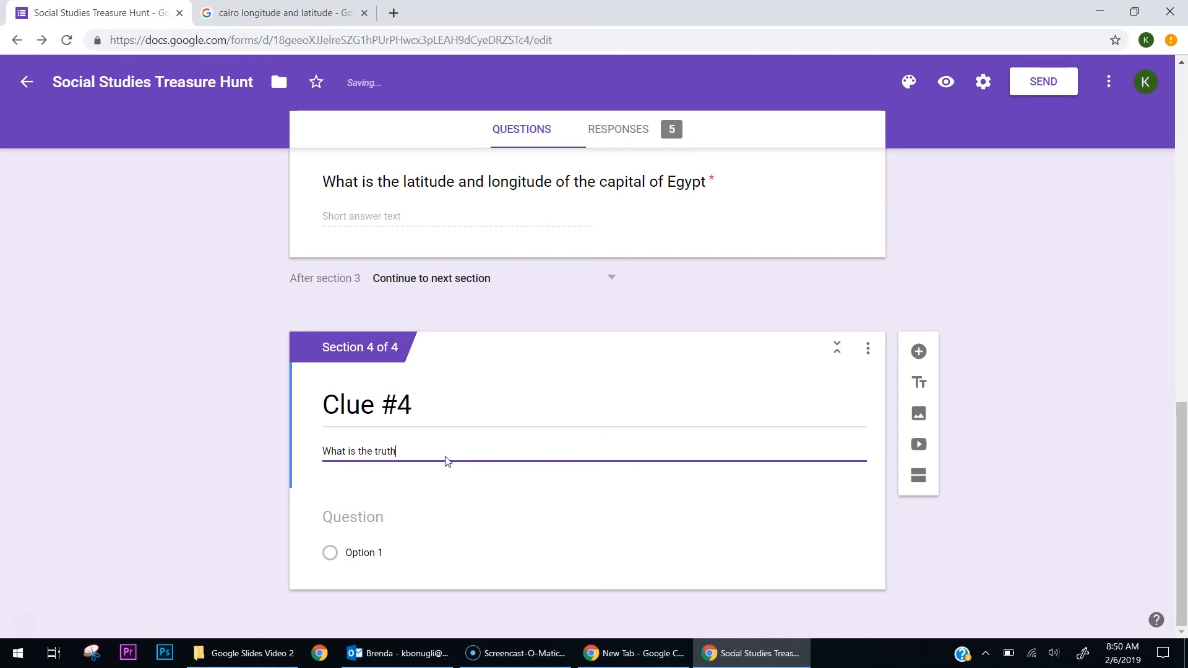
Change the blank Clue #4 question to the short answer type and make it required
click(371, 519)
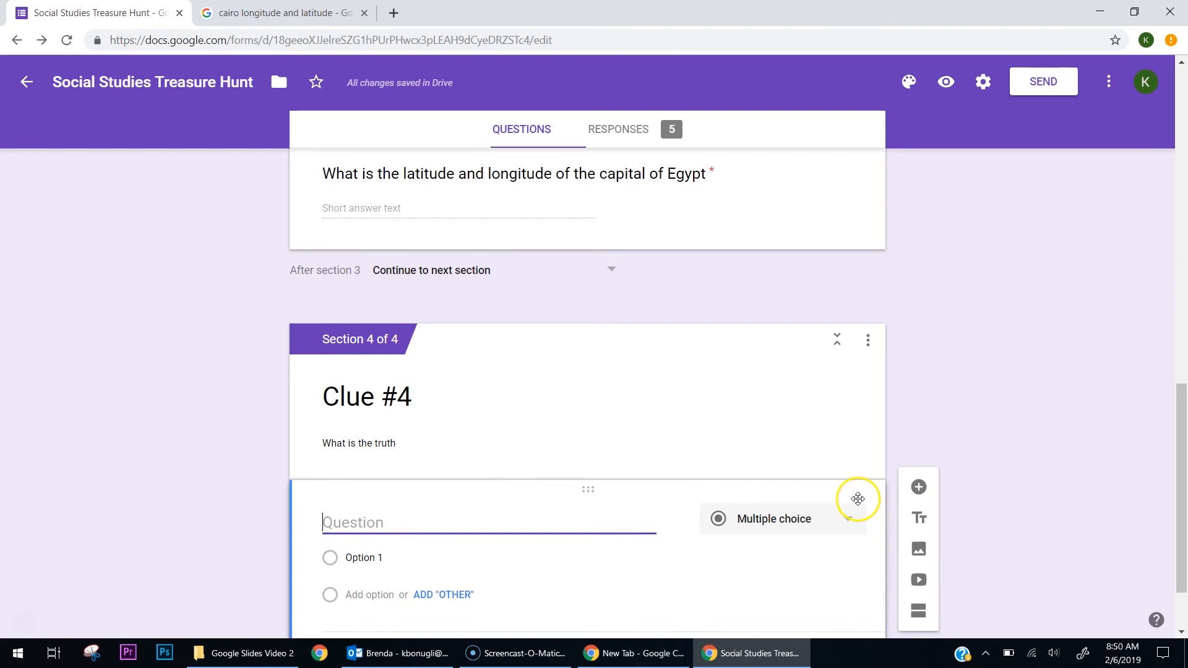
click(791, 433)
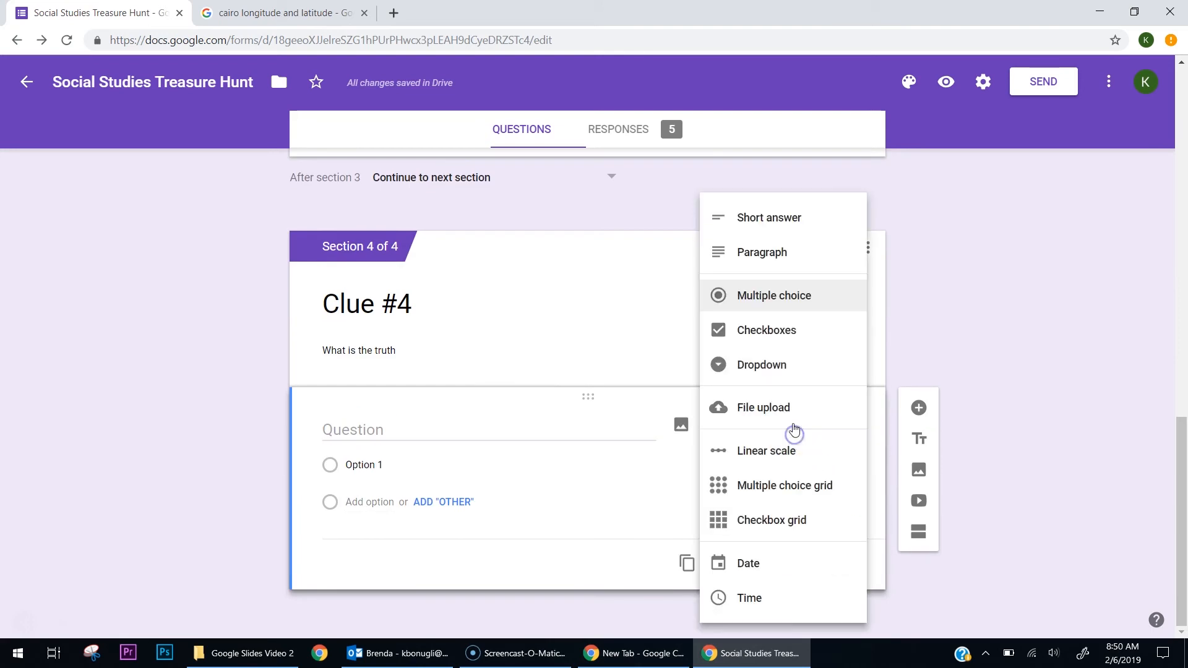
click(790, 219)
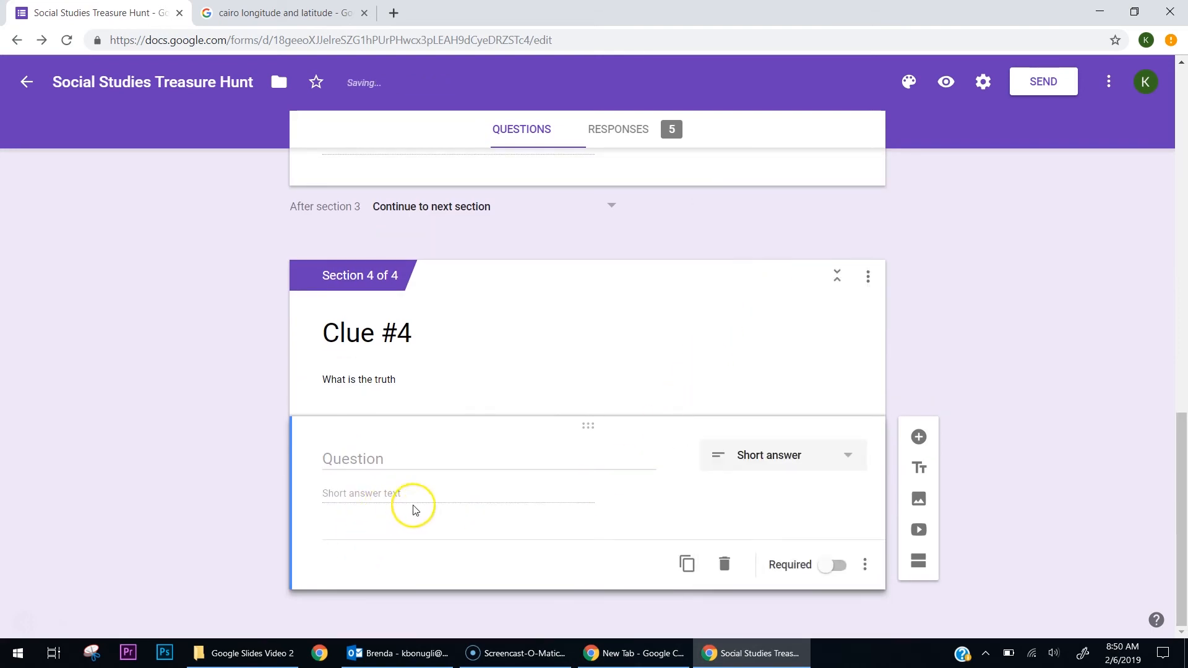
click(829, 565)
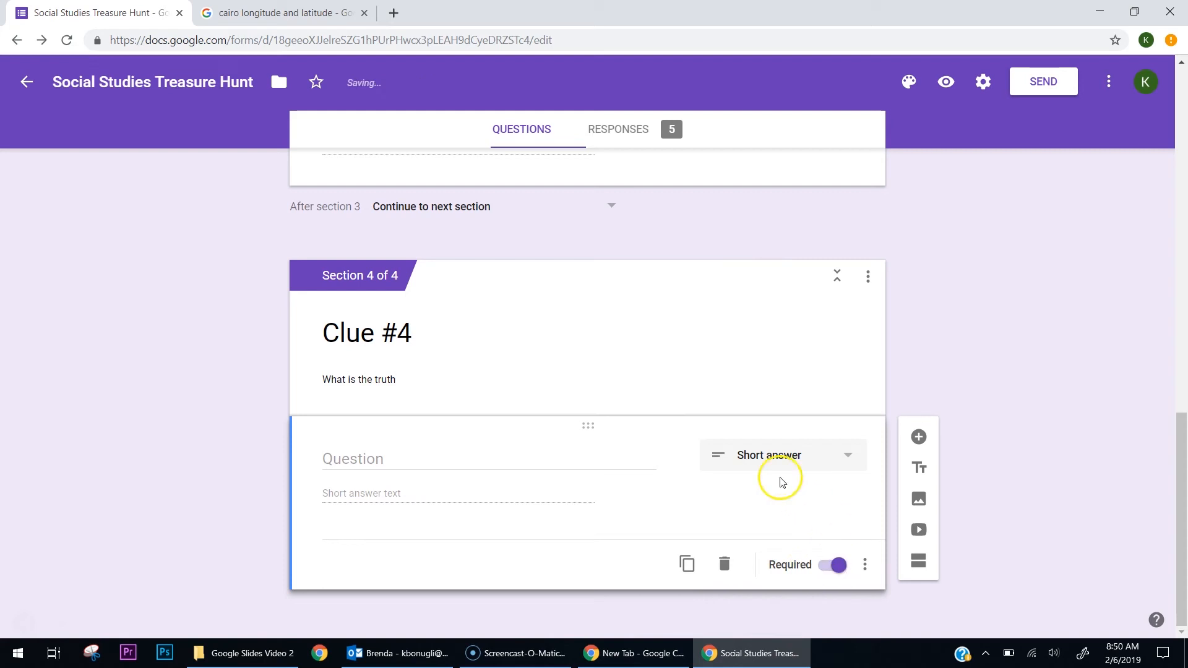
Turn on response validation for the Clue #4 question, using a regular expression rule set to Matches
click(865, 564)
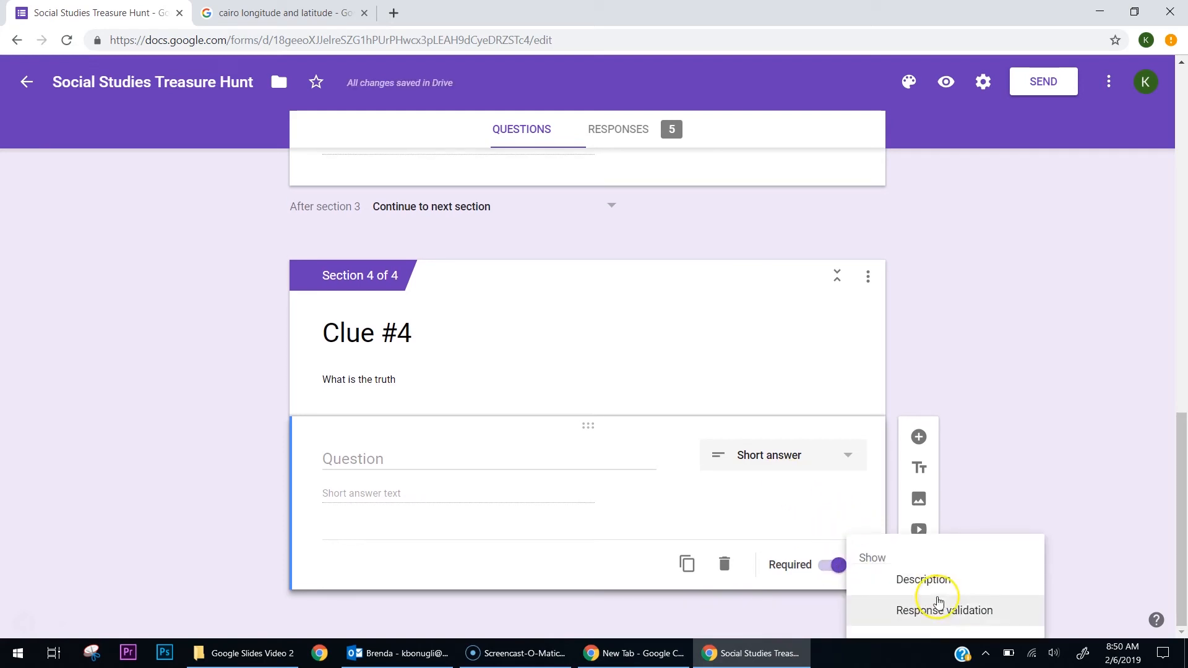
click(973, 609)
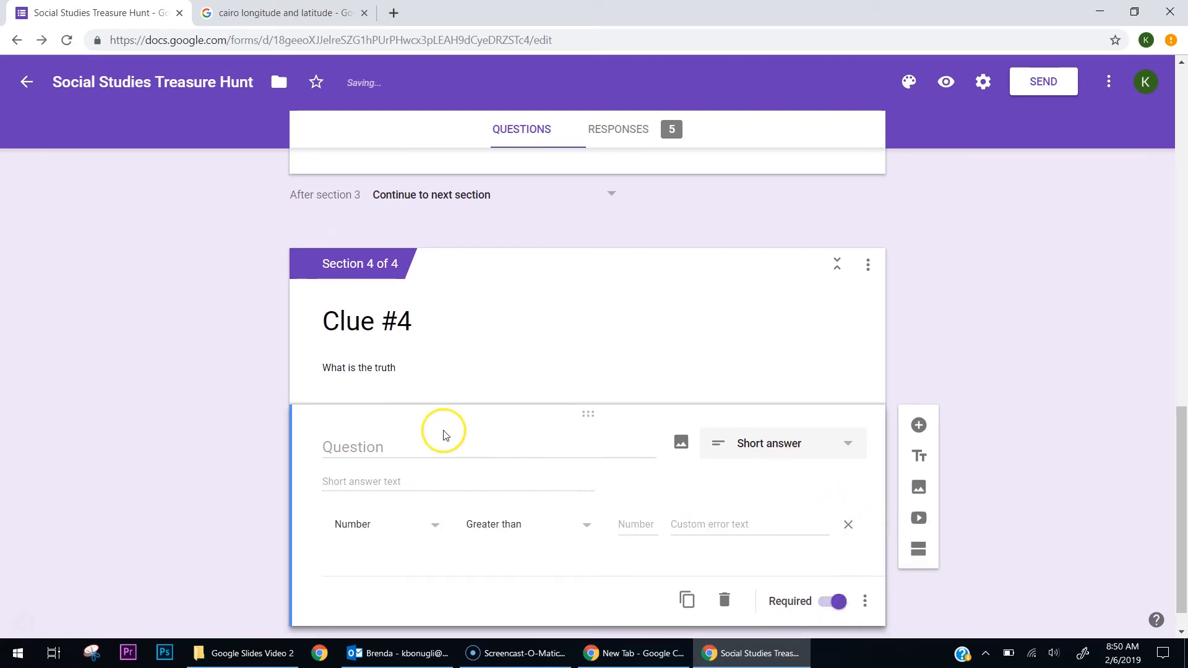
click(364, 489)
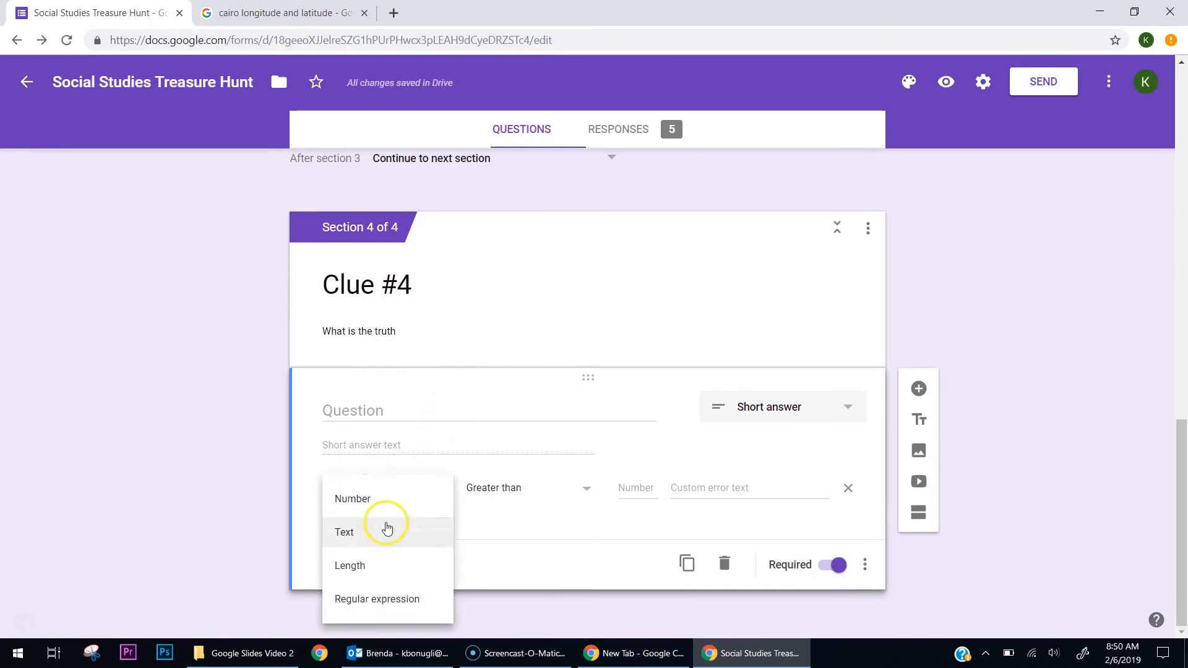
click(386, 600)
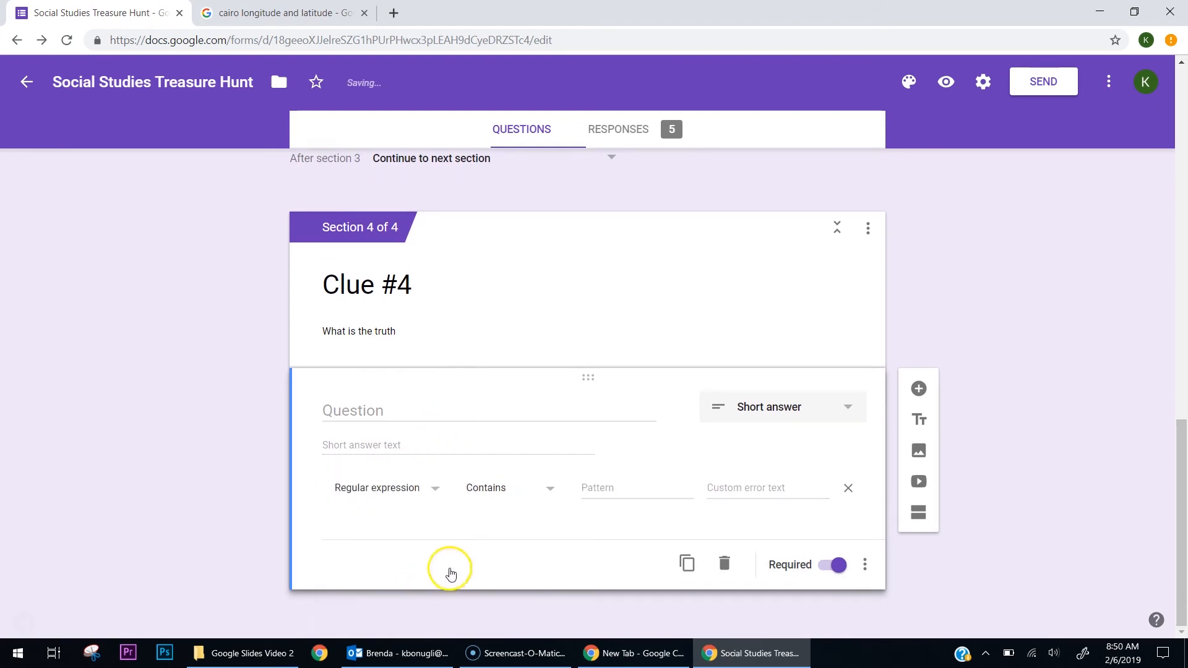
click(495, 490)
click(509, 575)
Set the Clue #4 rule's pattern to "TTFTT" and its custom error text to "Is that your final answer?"
click(617, 488)
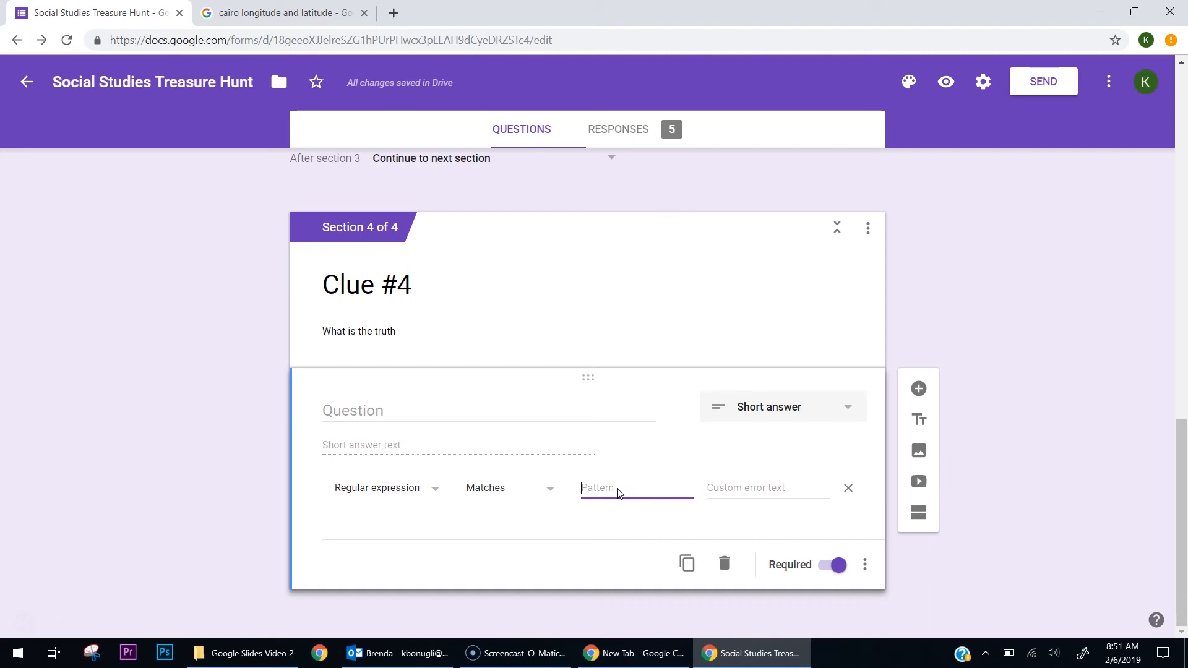
text(TTFTT)
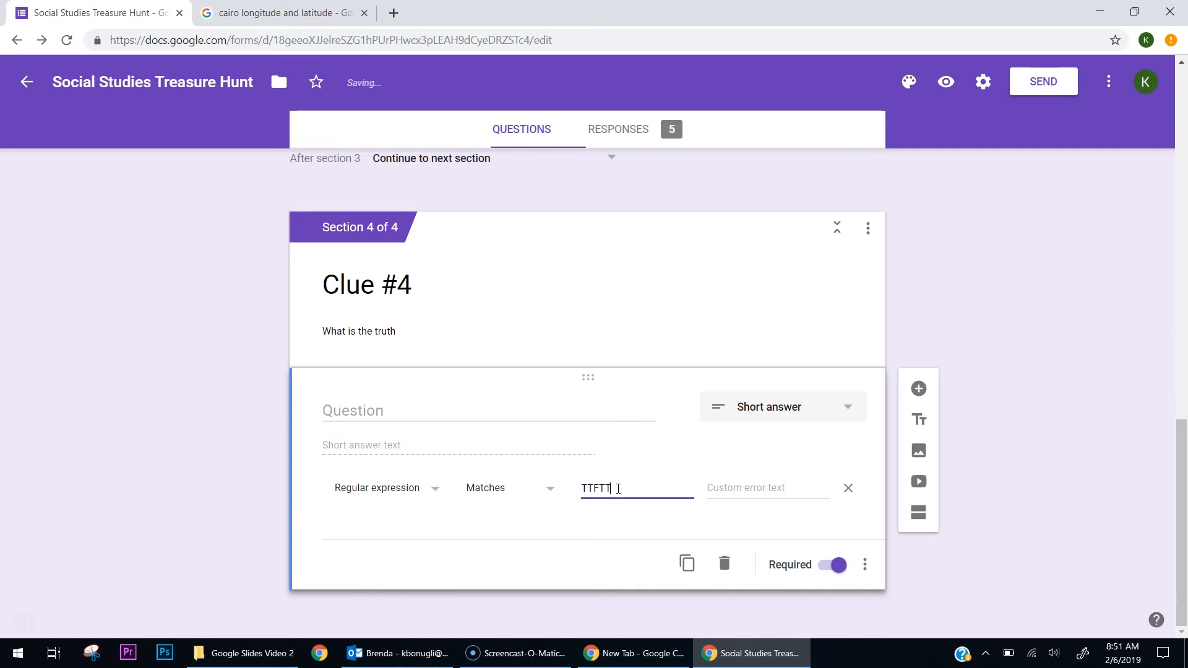
click(763, 488)
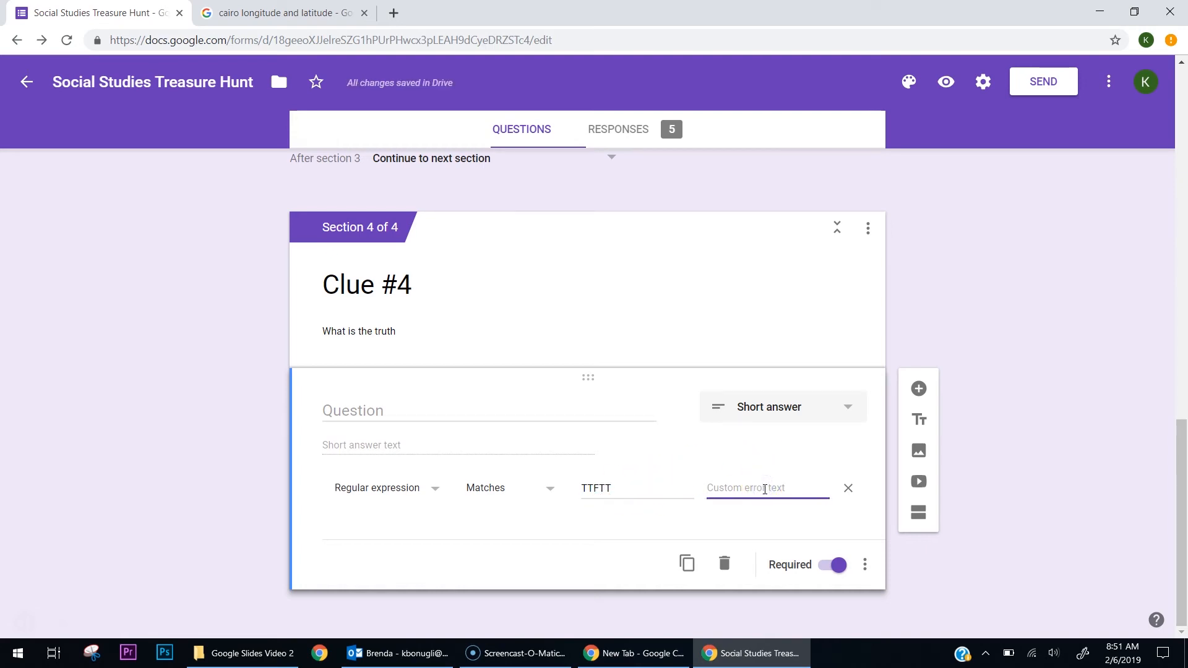
text(Is th)
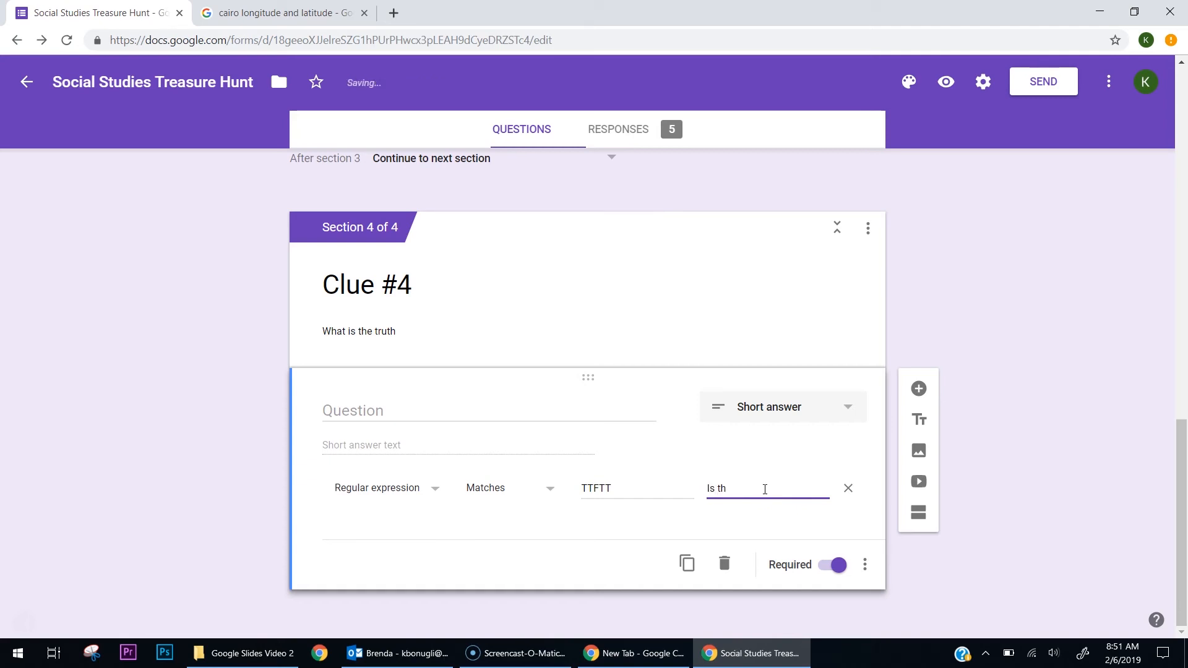
text(at your final answer?)
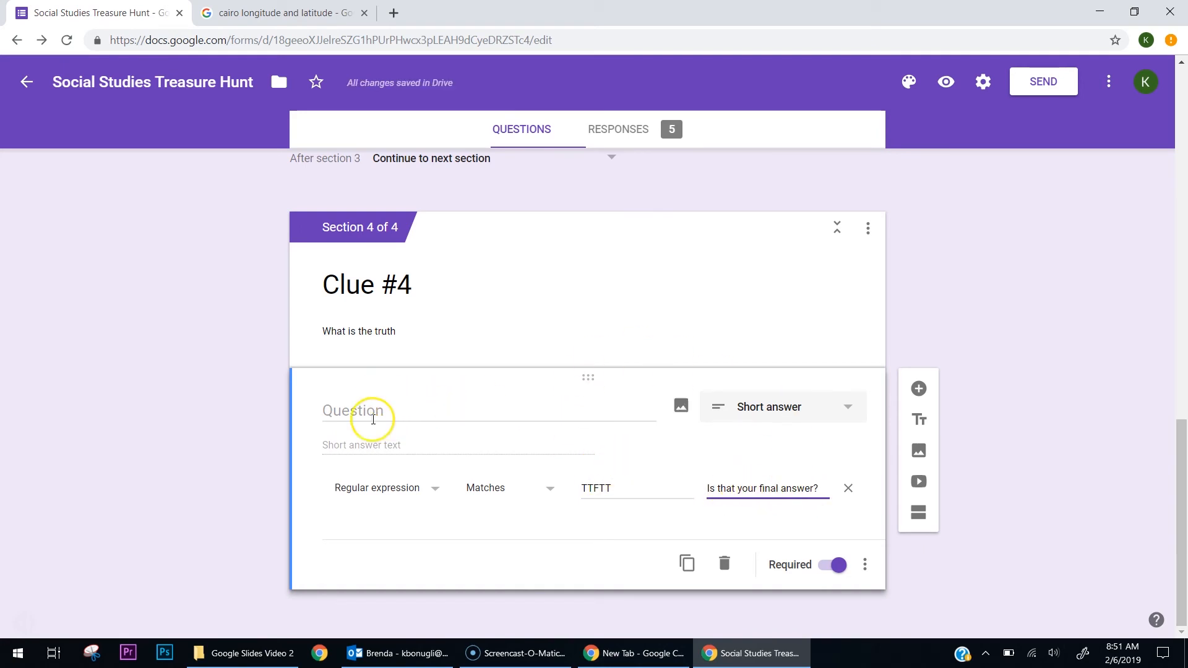
click(391, 409)
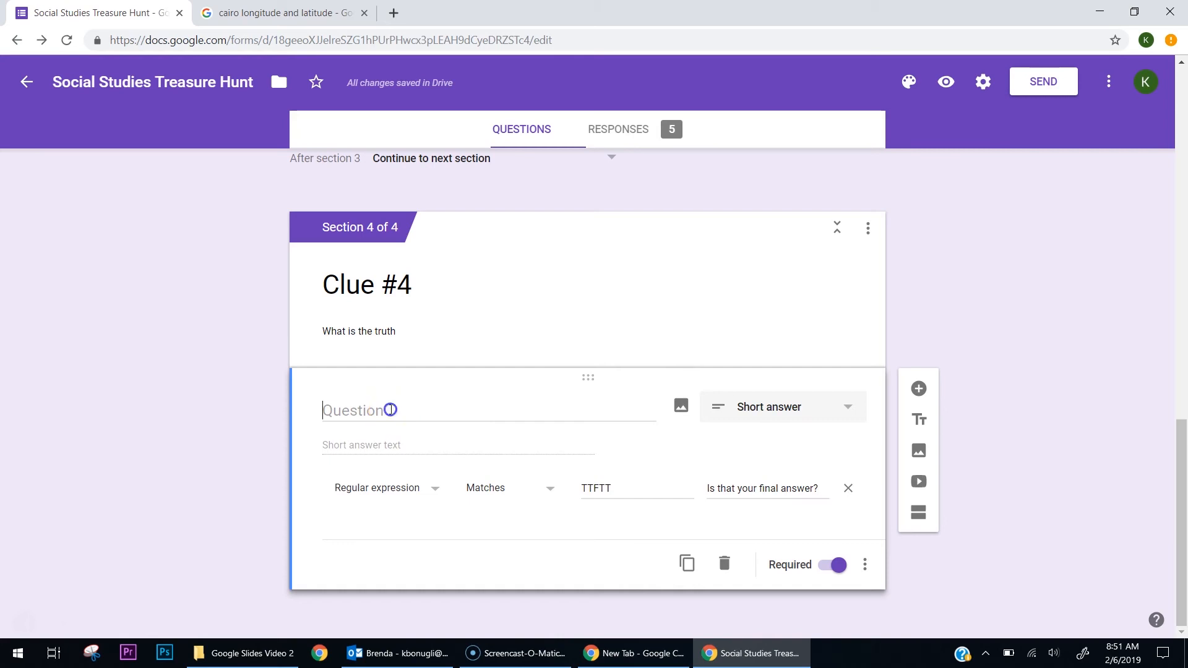
text(W)
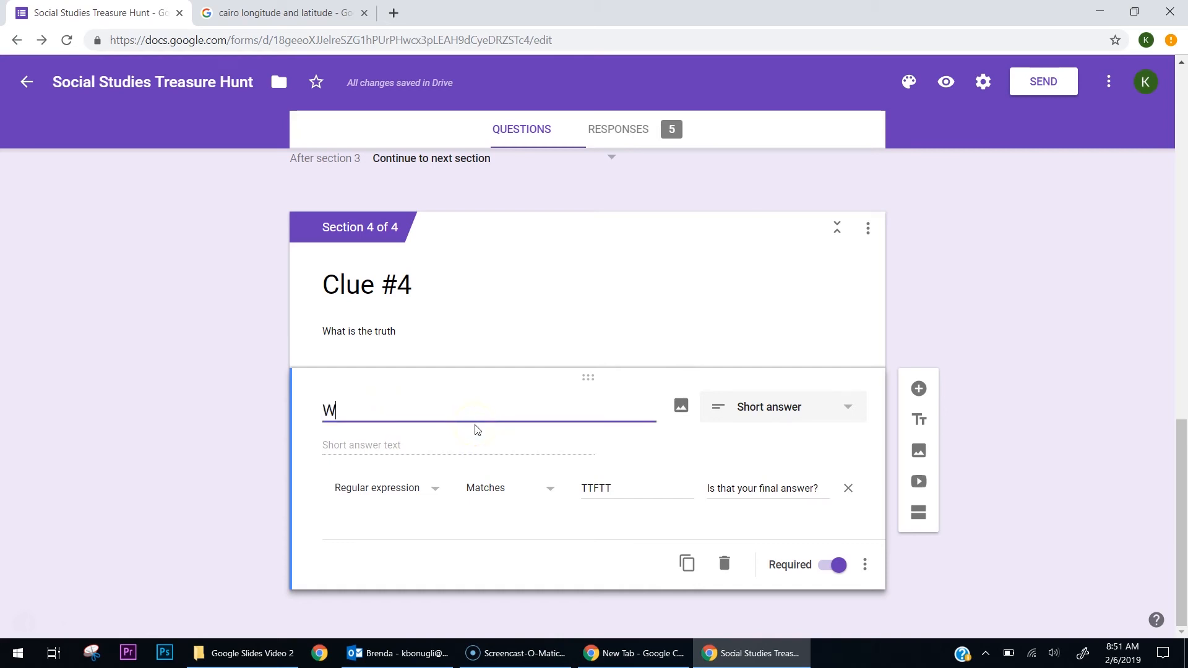
text(hat is the tru)
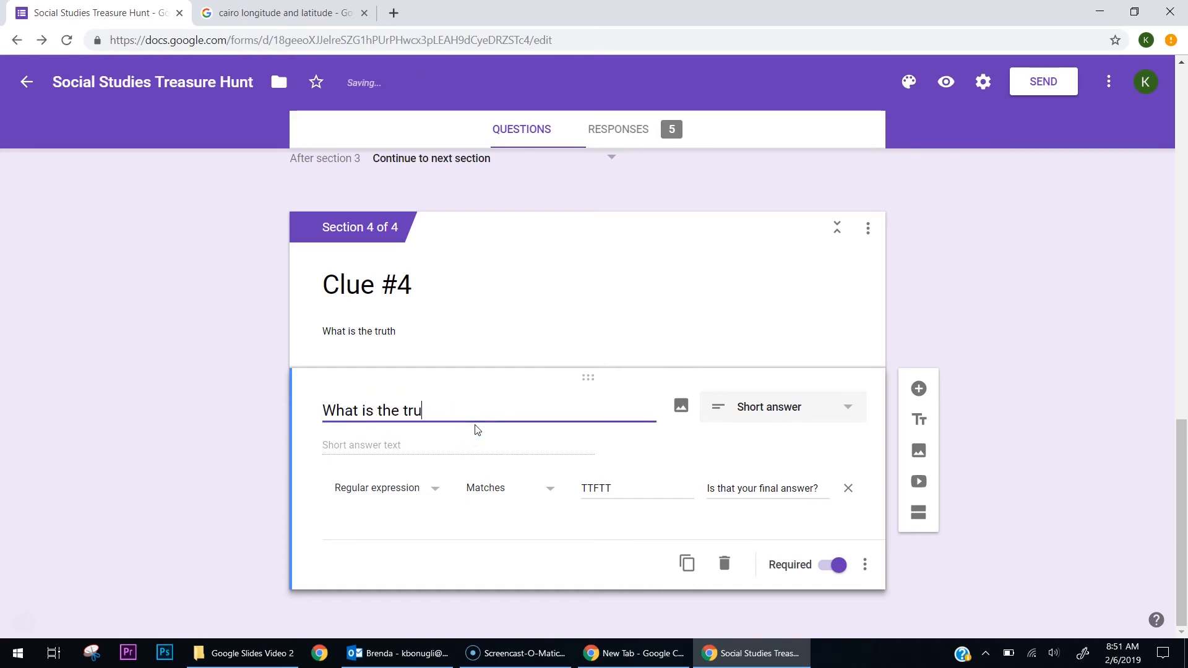
key(BackSpace)
key(BackSpace)
key(BackSpace)
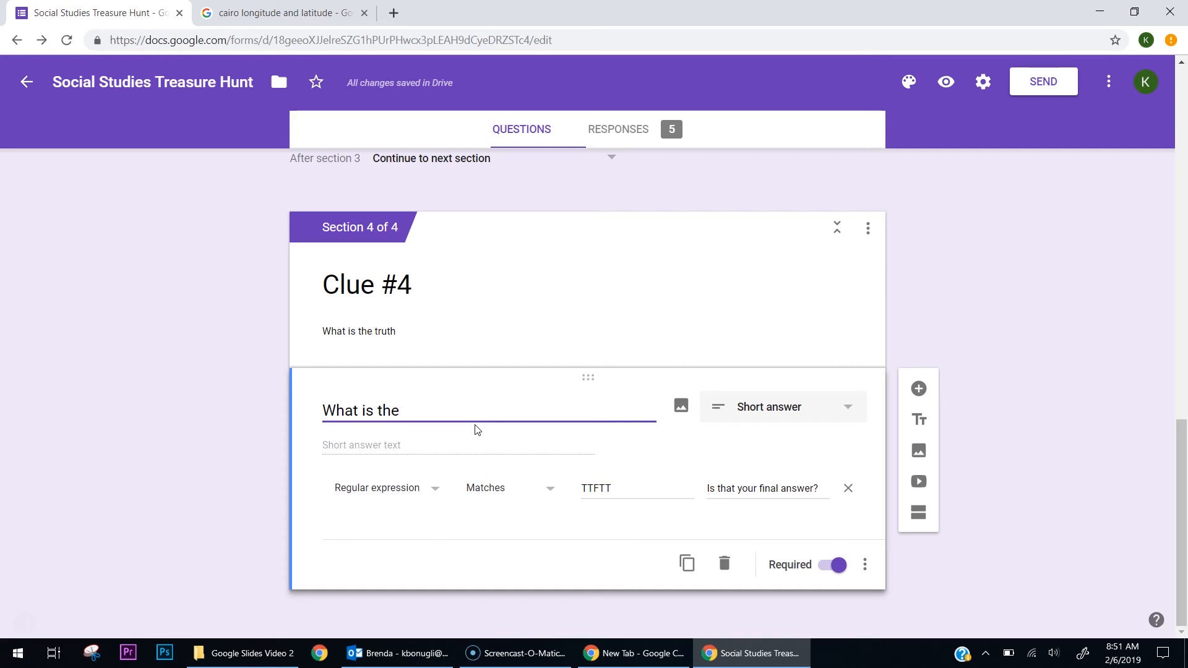
key(BackSpace)
key(BackSpace)
key(BackSpace)
key(BackSpace)
key(BackSpace)
key(BackSpace)
key(BackSpace)
key(BackSpace)
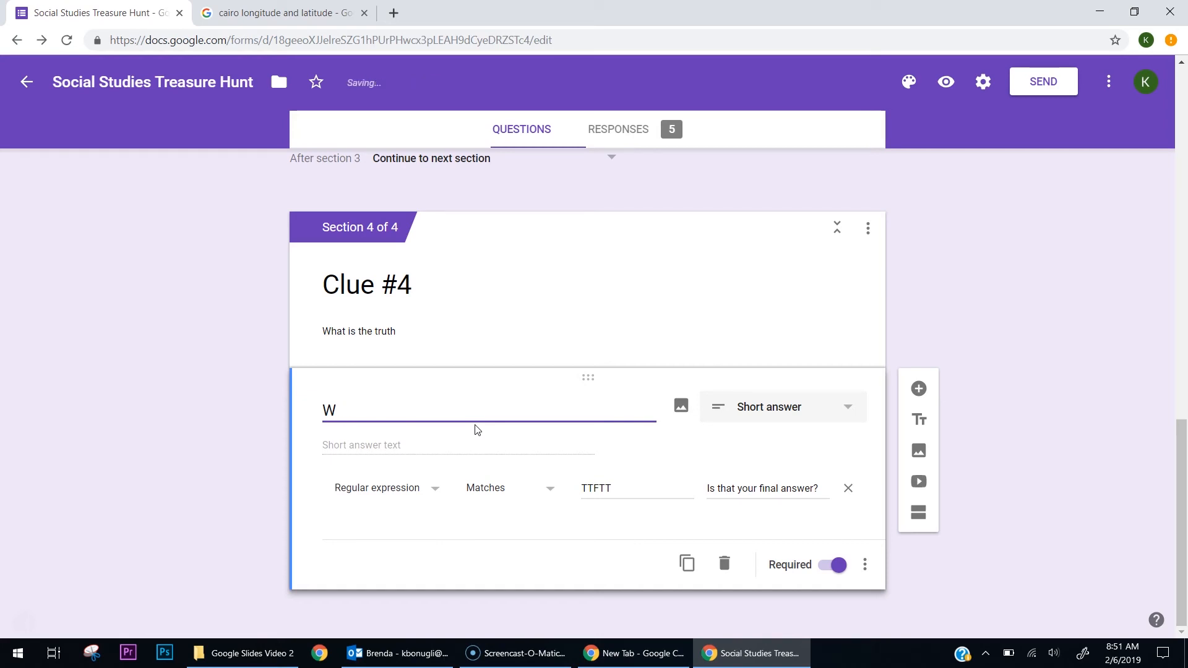
Set the Clue #4 question text to "Complete the handout on Egypt"
text(COmpl)
key(BackSpace)
key(BackSpace)
key(BackSpace)
key(BackSpace)
text(omplete the handout on)
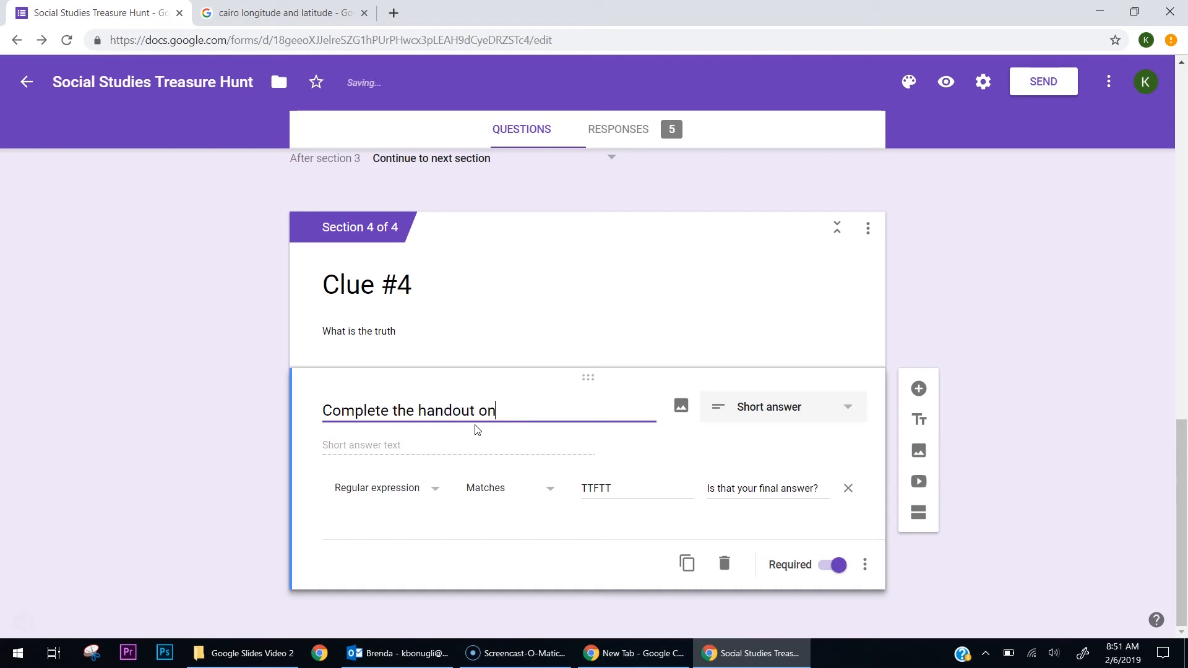
text( Egypt)
click(566, 433)
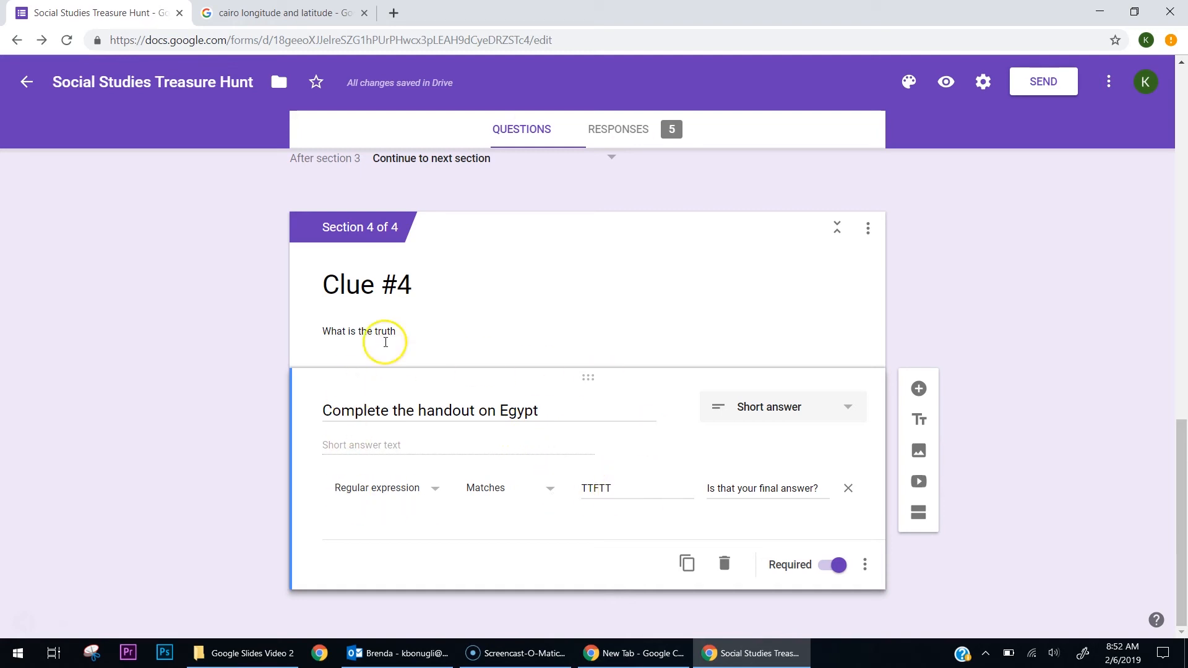
Preview the form, answer the book publication year question with 2014 and advance to Clue #2
click(945, 83)
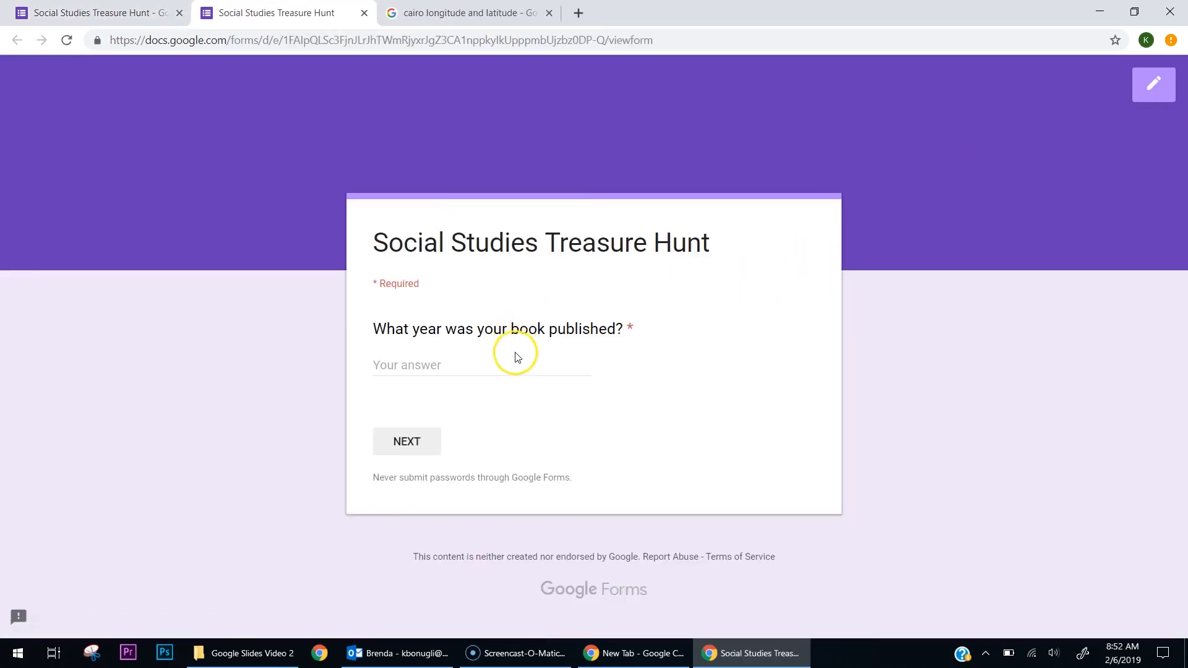
click(517, 358)
text(2014)
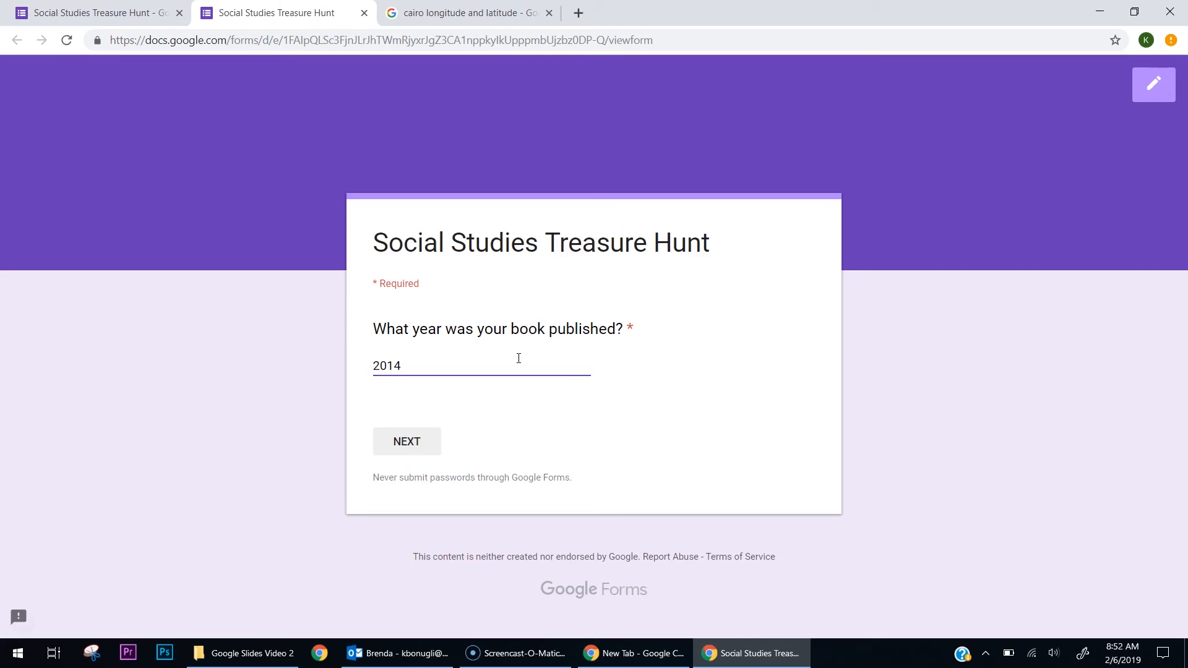
click(406, 443)
Answer Clue #2 with "papyrus" and Clue #3 with "30.0444° N, 31.2357° E", advancing to Clue #4
click(424, 410)
text(papyrus)
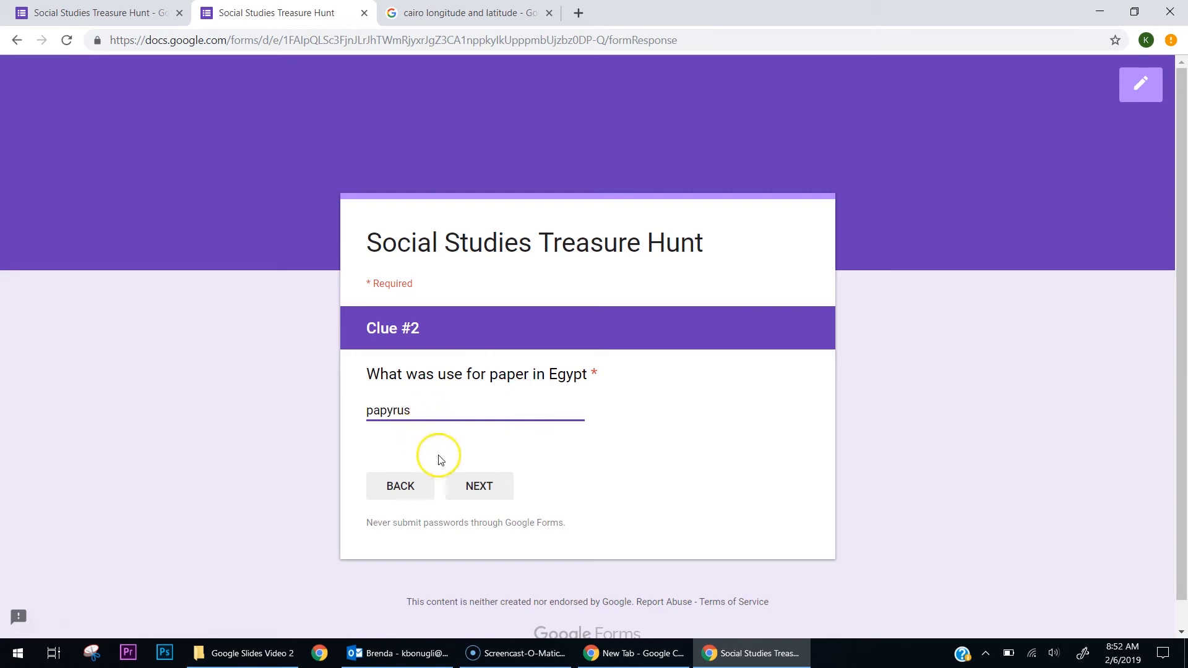
click(481, 485)
click(446, 427)
text(30.0444° N, 31.2357° E)
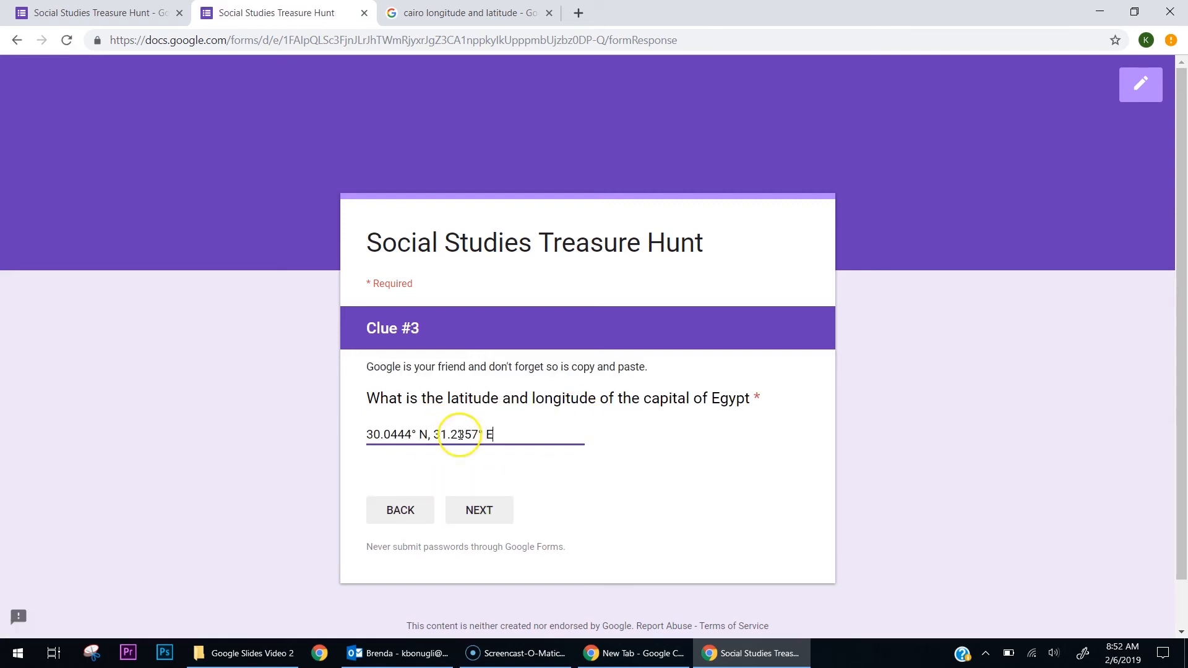
click(490, 516)
Try to submit the form with "TTFTTT" as the Clue #4 answer
click(427, 437)
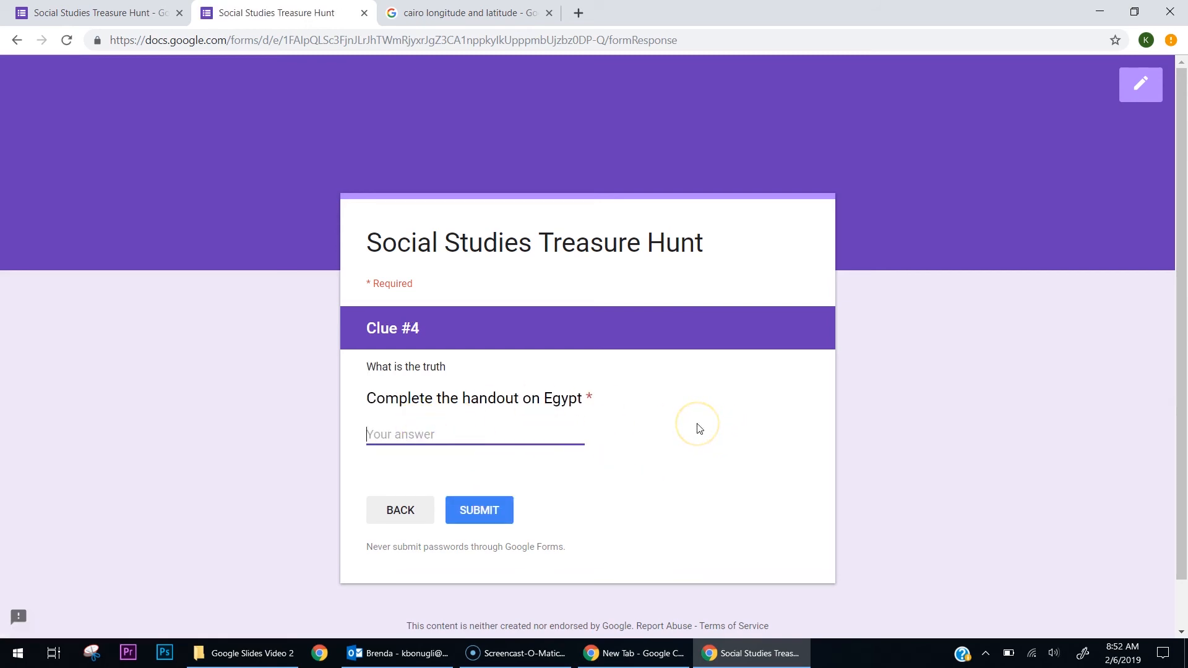
text(TTFTTT)
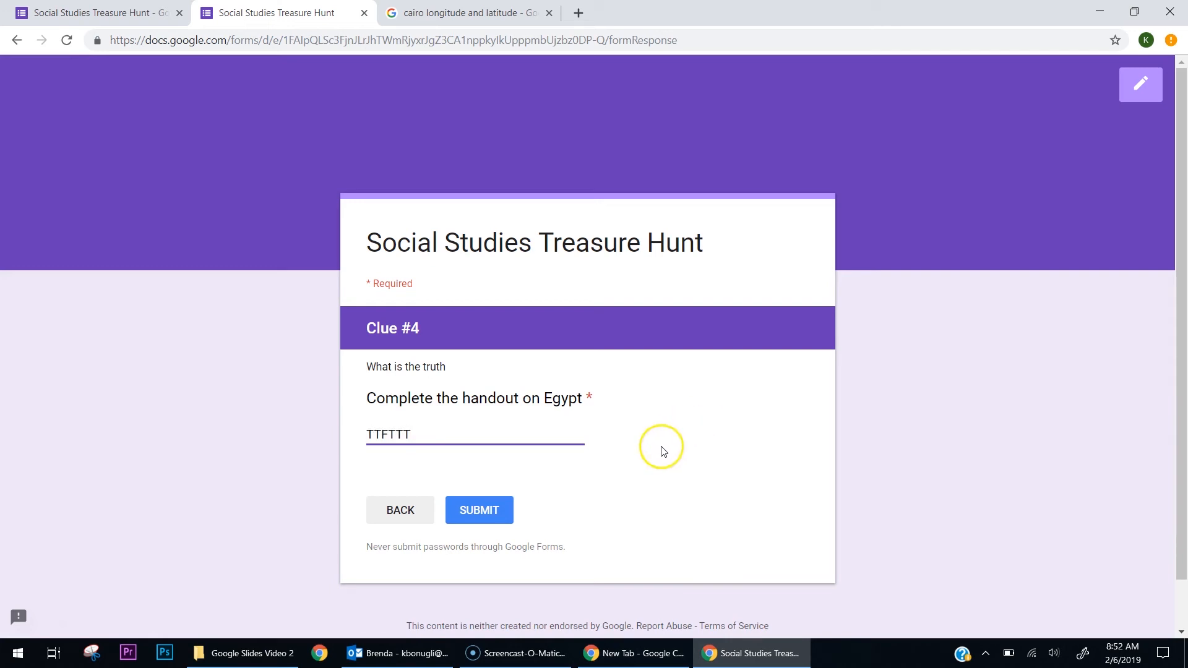
click(499, 505)
Change the Clue #4 answer to "TTFTT", submit the form, and close the preview to return to editing
drag(423, 436, 263, 430)
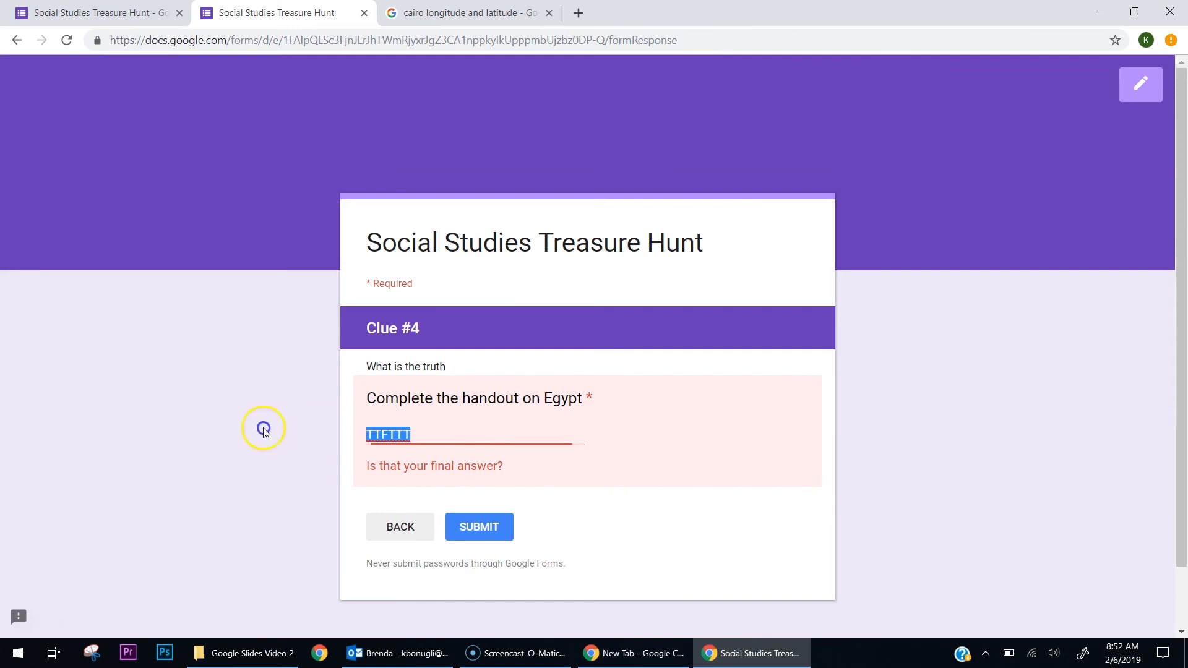
text(TTFTT)
click(490, 498)
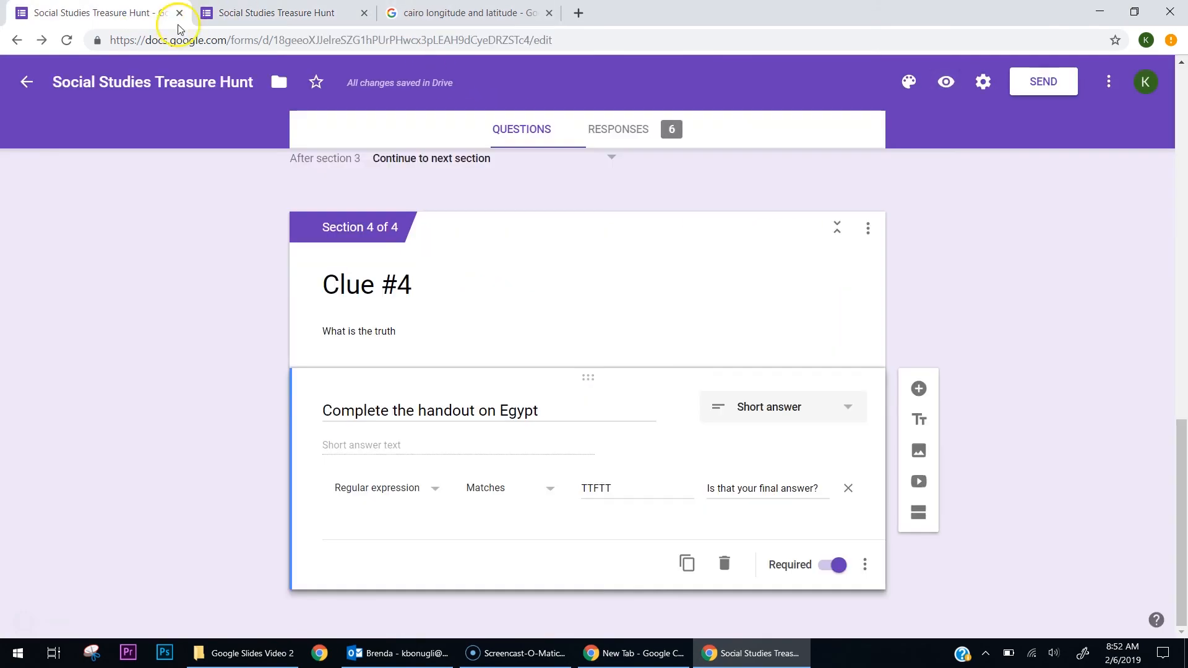
click(141, 15)
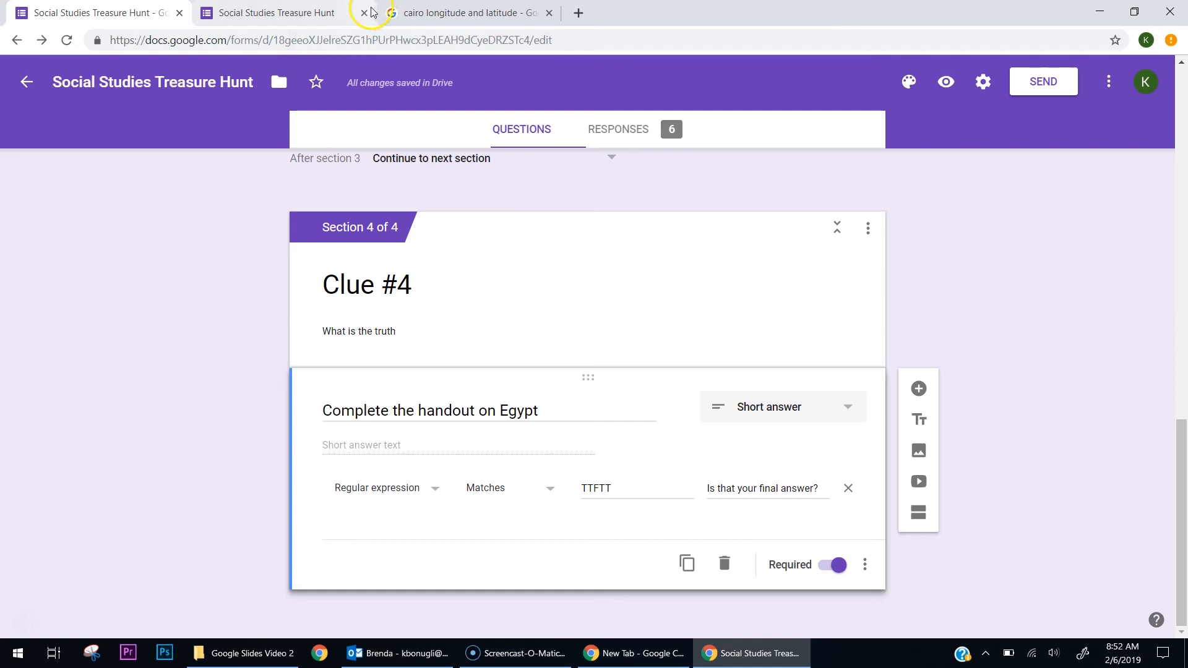
click(364, 14)
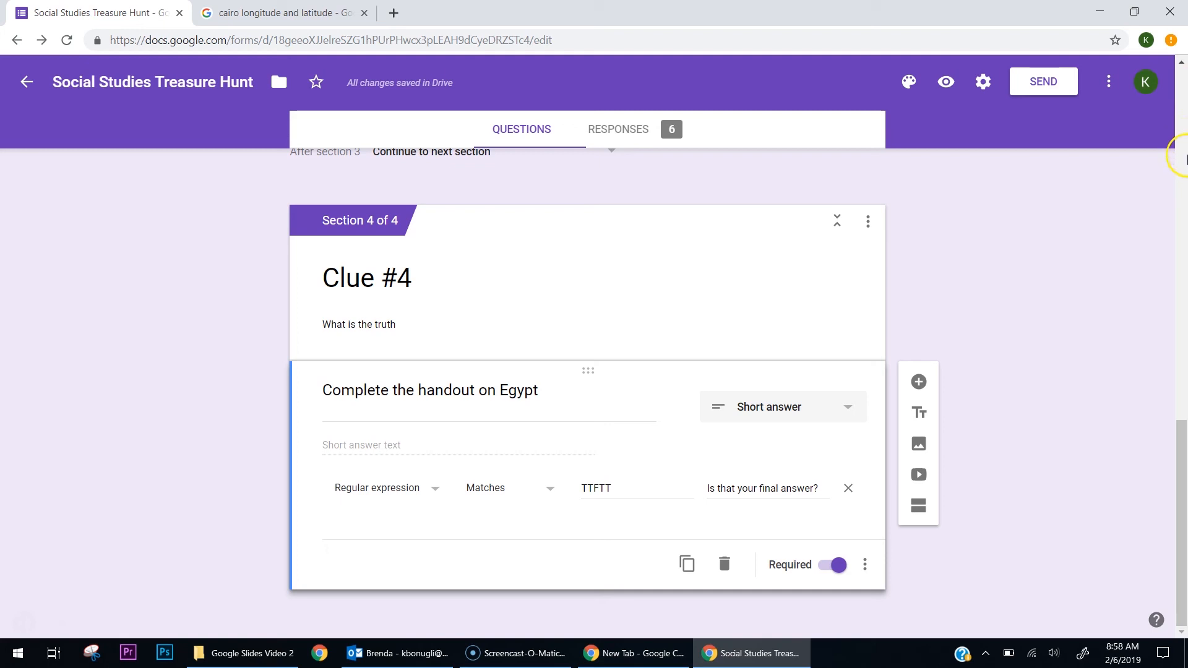
Add a section after Clue #4 titled "Boulder Trap!! Can you out run the rock?"
click(918, 509)
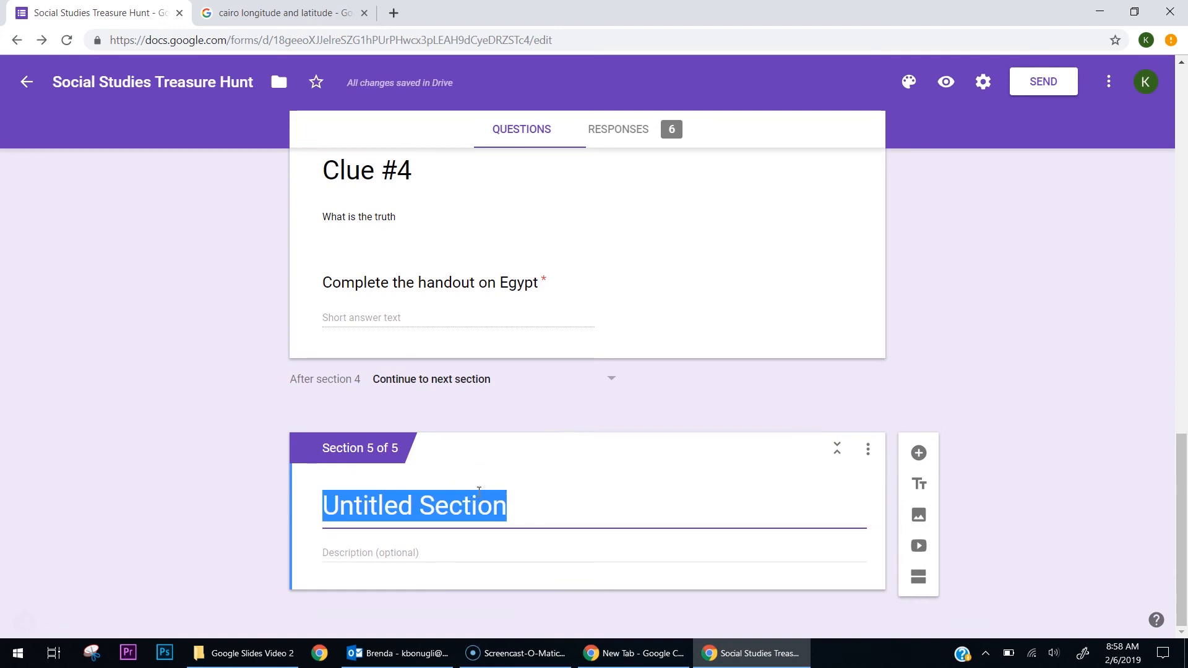
text(Bou)
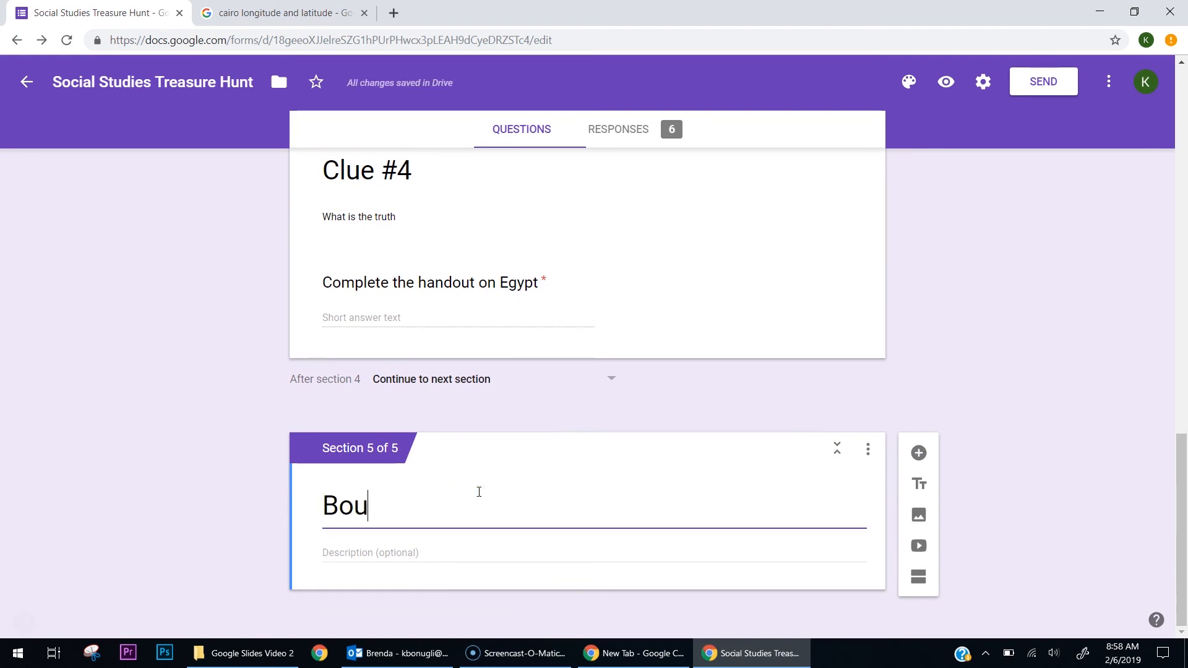
text(lder TRa)
key(BackSpace)
key(BackSpace)
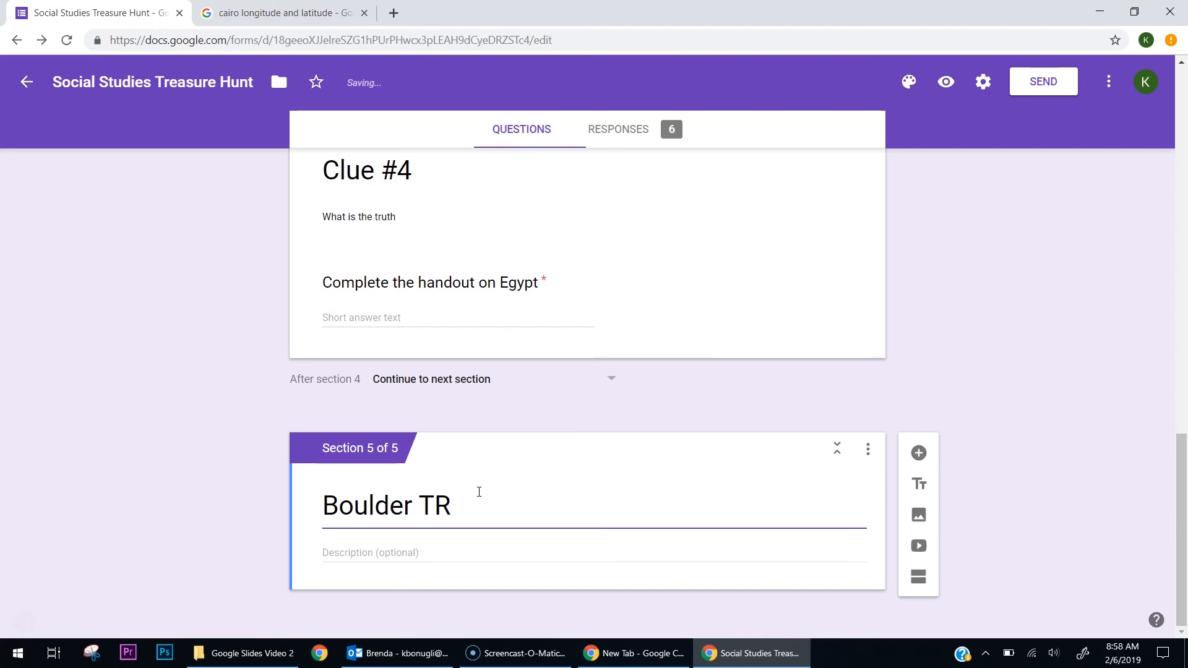
text(rap!!  Can )
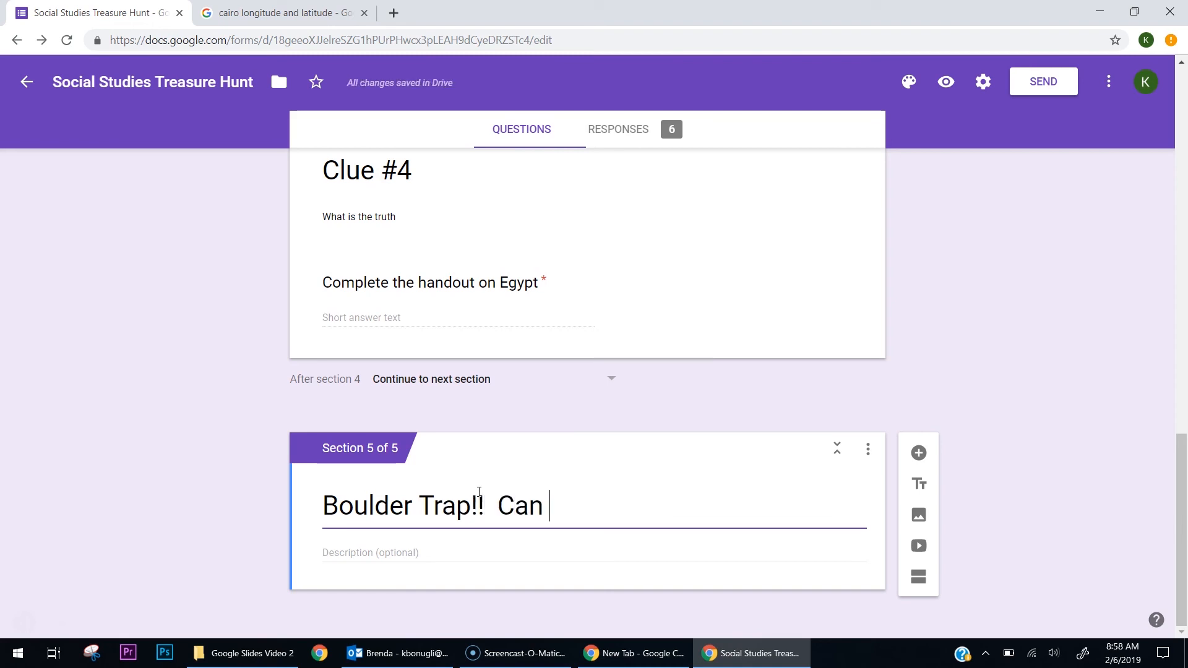
text(you out)
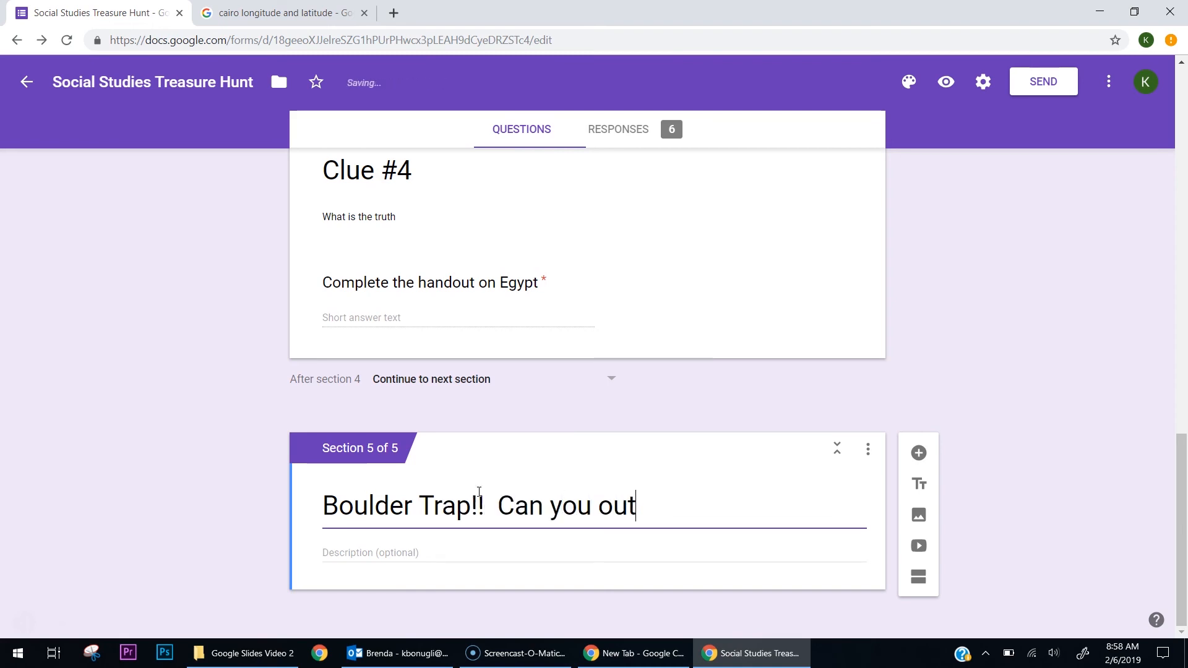
text( run the rock?)
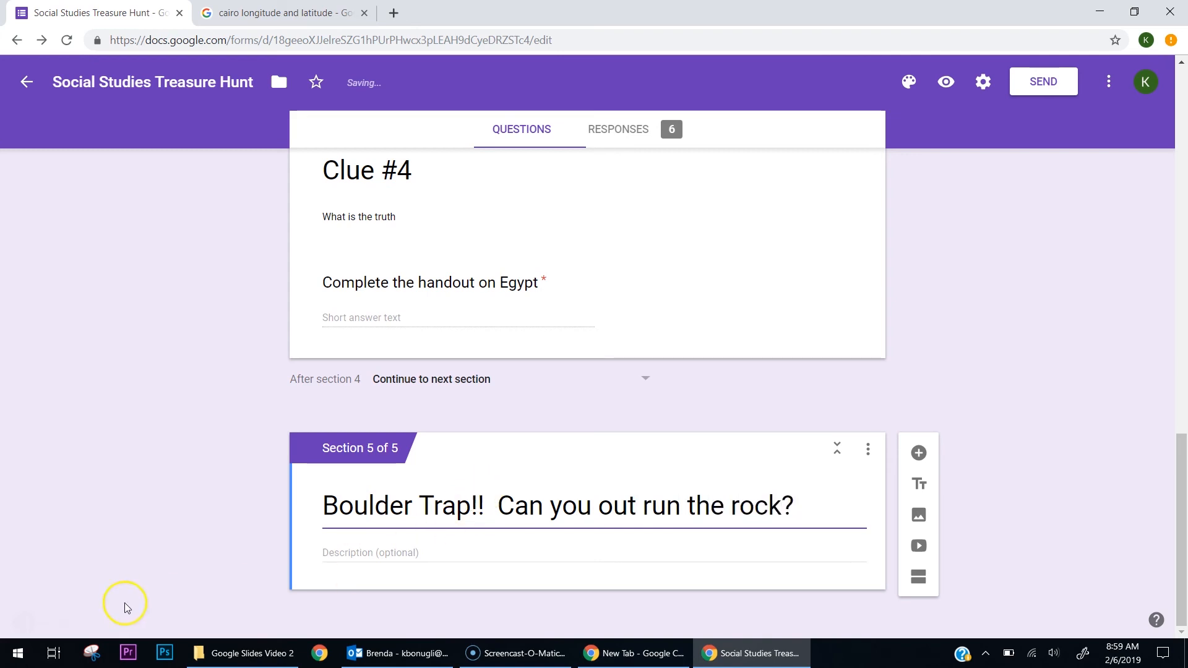
Add a multiple choice question to the Boulder Trap section with the text "What make silk?"
click(918, 453)
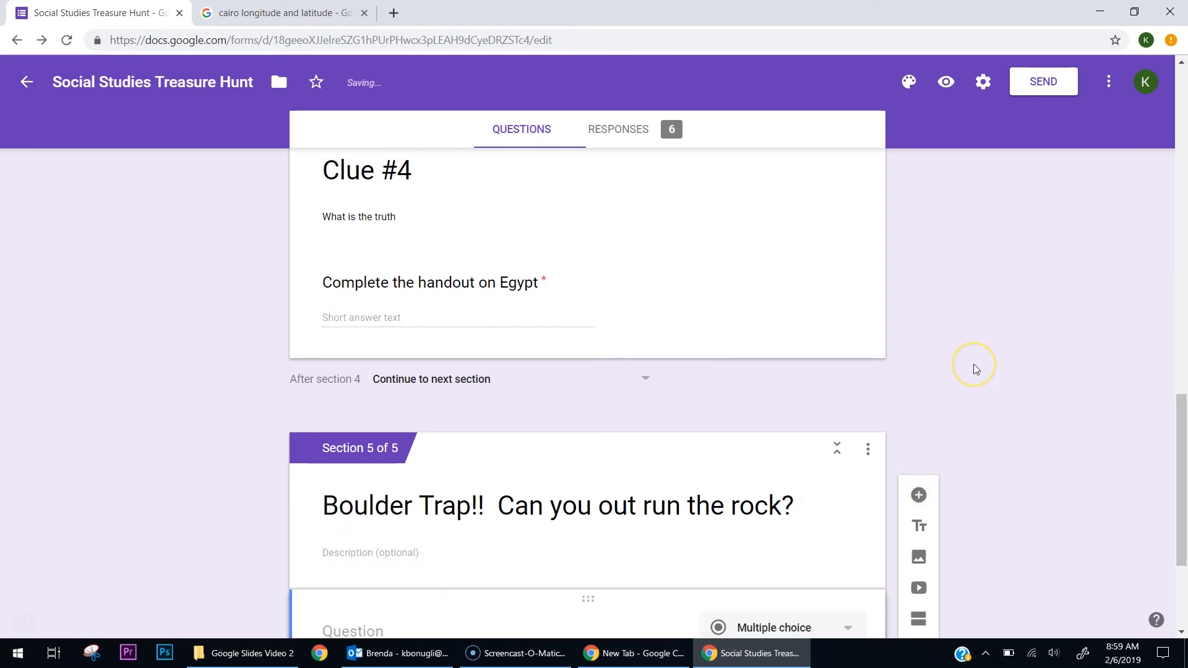
click(460, 431)
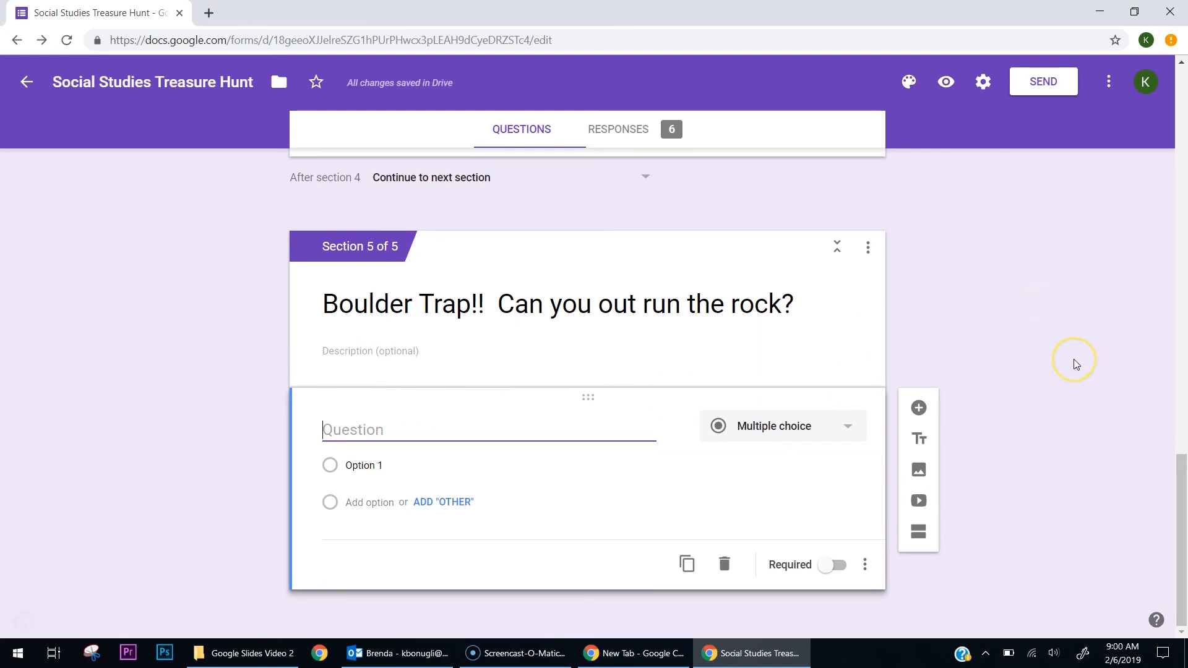
text(What make silk)
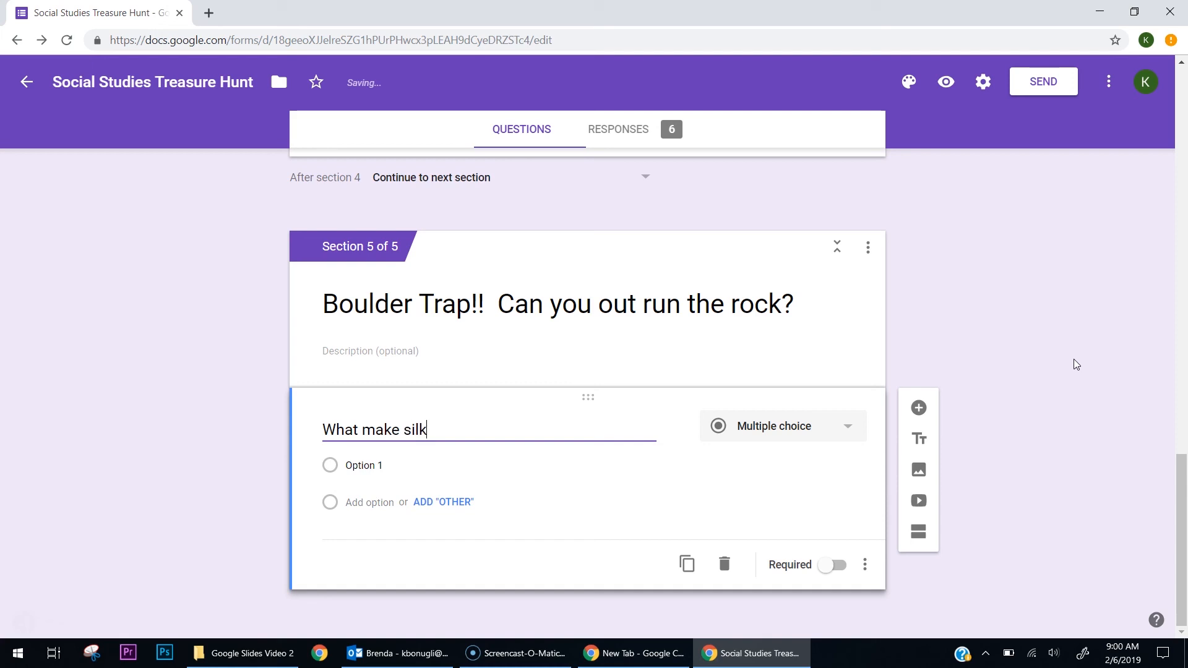
key(Tab)
key(Tab)
key(Tab)
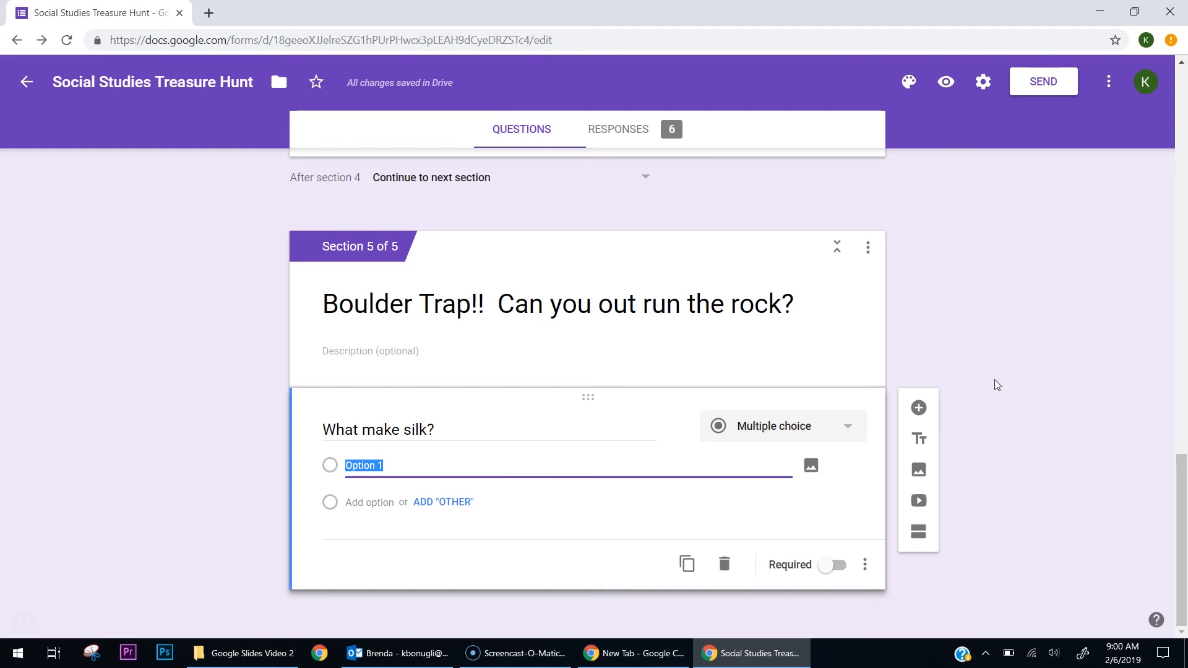
Enter "Mice" and "Worms" as the first two answer options of the silk question
text(Mice)
key(Return)
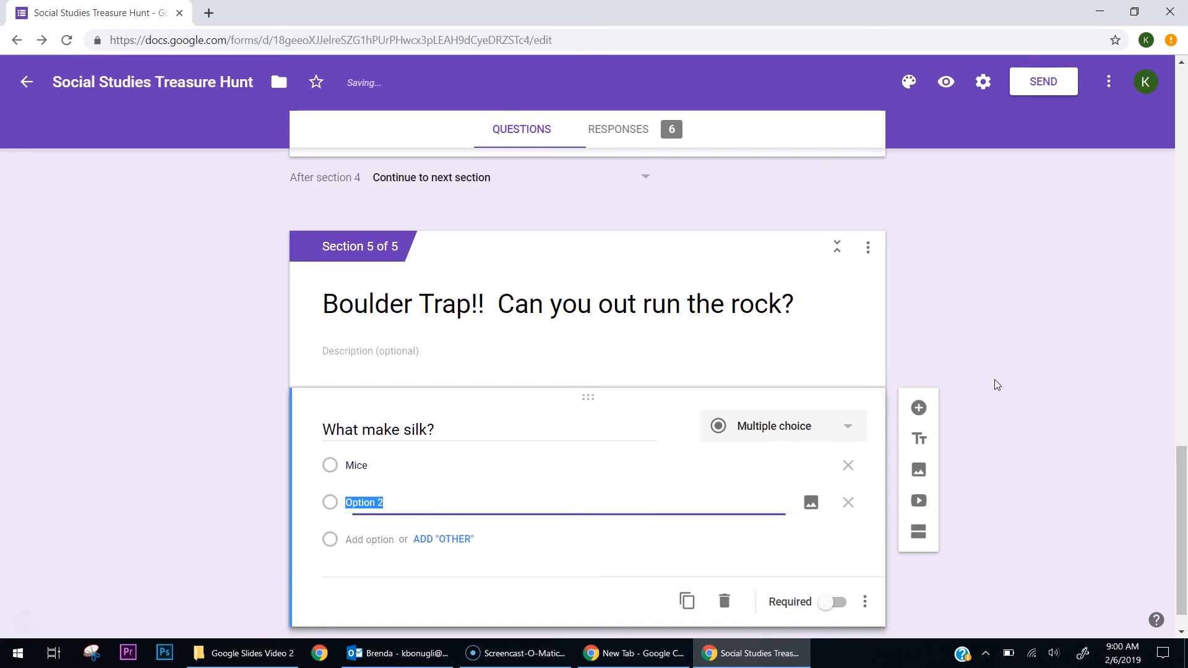
text(worms)
key(Return)
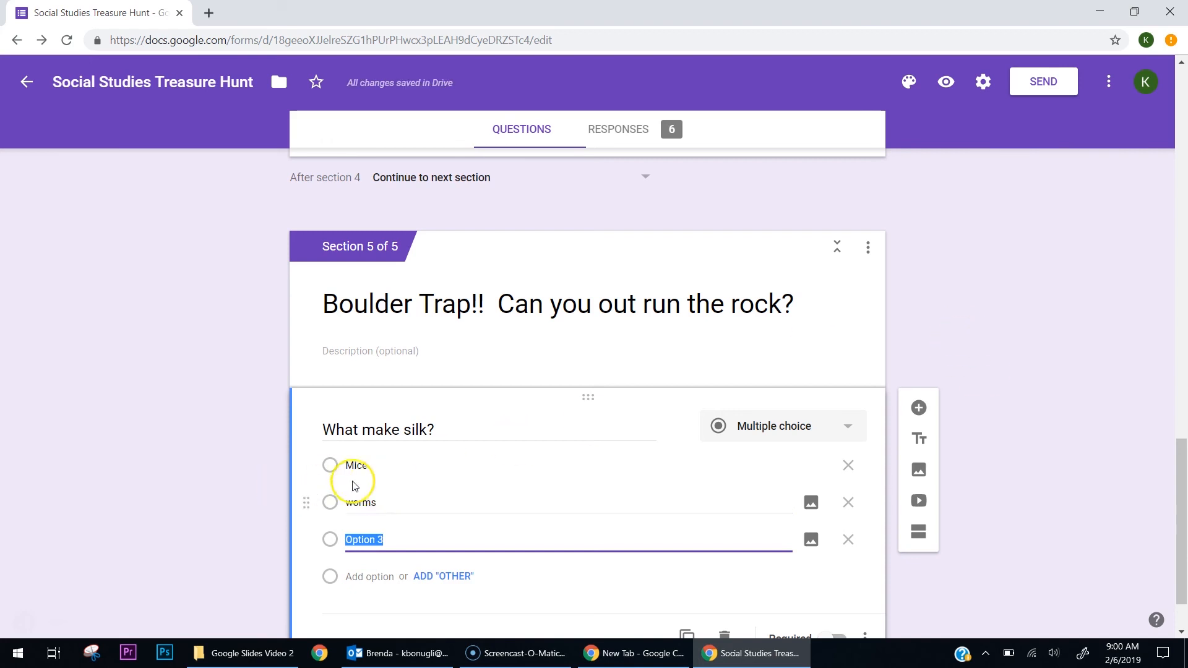
drag(371, 501, 346, 502)
text(Worm)
click(364, 539)
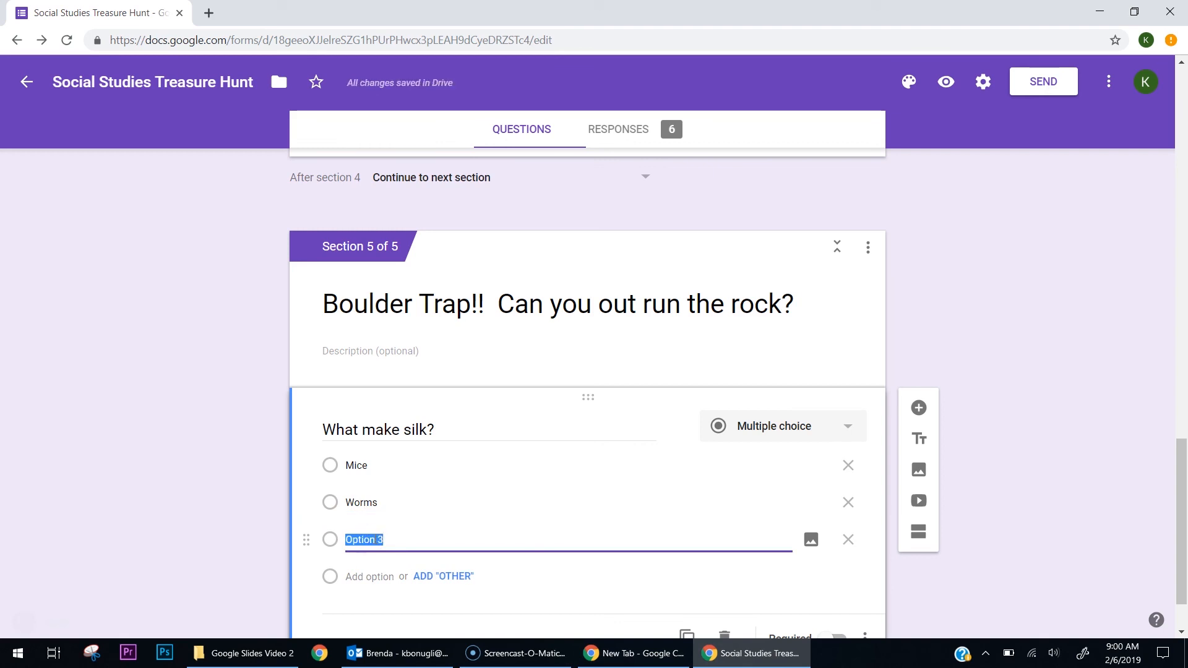
Enter "Dogs" as the third answer option of the silk question and add a fourth option
text(Do)
text(DOg)
key(BackSpace)
key(BackSpace)
text(o)
key(Return)
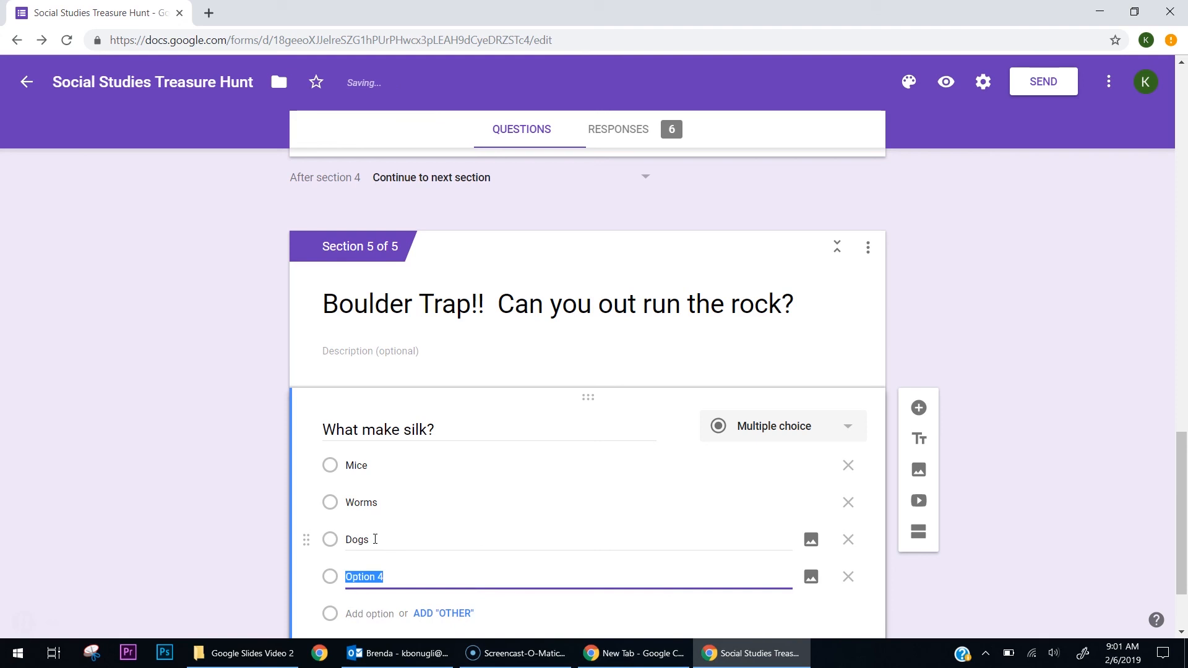
Make the silk question in the Boulder Trap section required
scroll(1014, 325, down, 1)
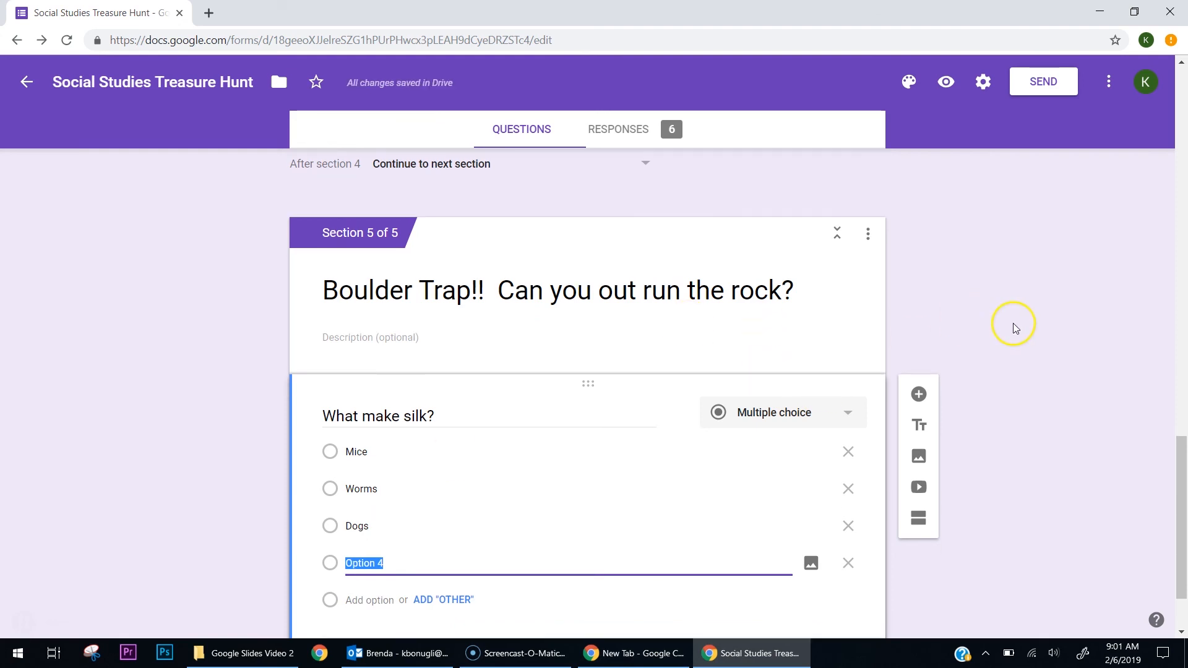
scroll(1013, 323, down, 2)
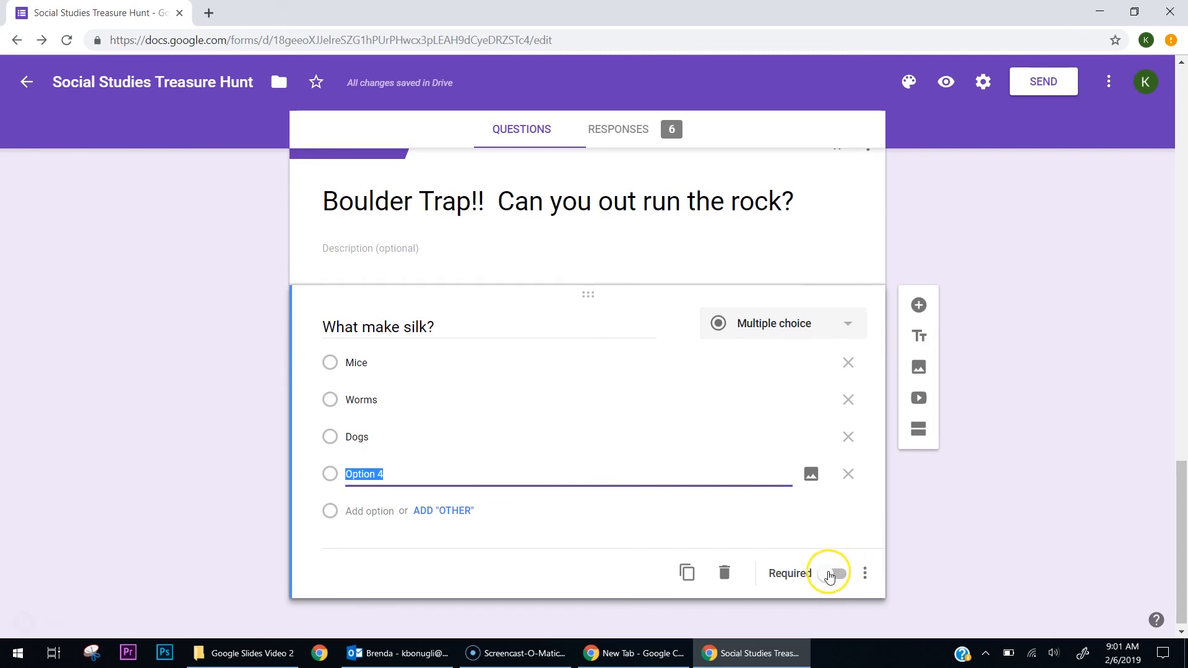
click(829, 575)
Check the silk question's additional options and review the form's sections from the first question to the Boulder Trap
scroll(993, 533, down, 1)
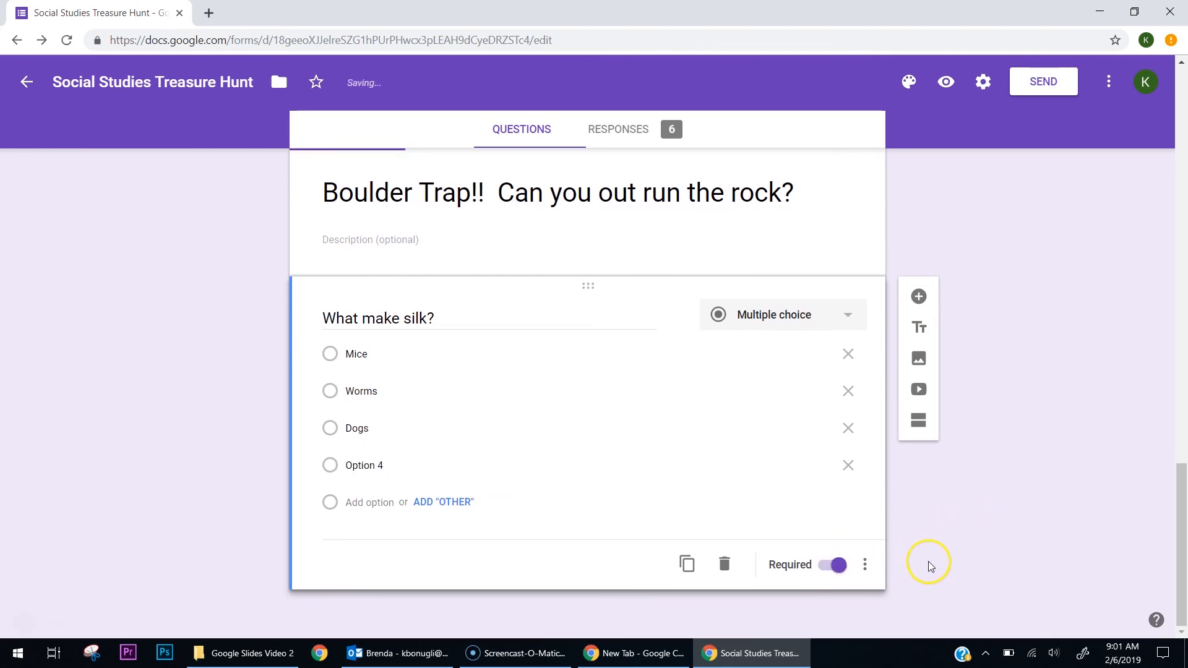
click(865, 564)
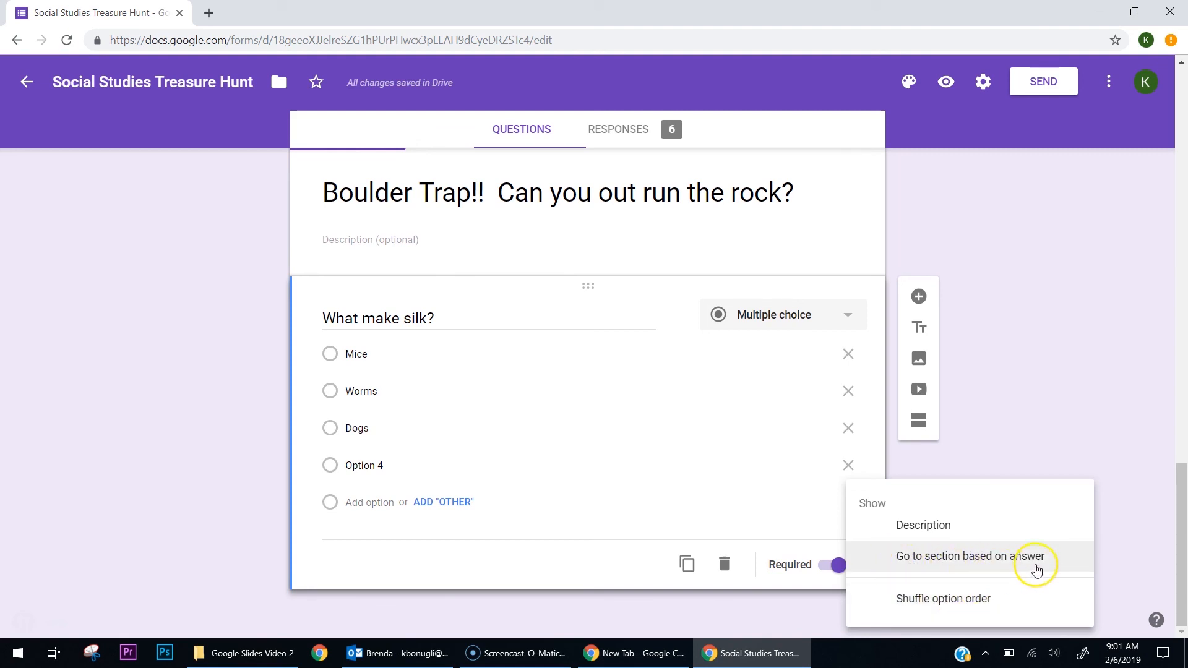
click(1062, 412)
scroll(1018, 337, up, 20)
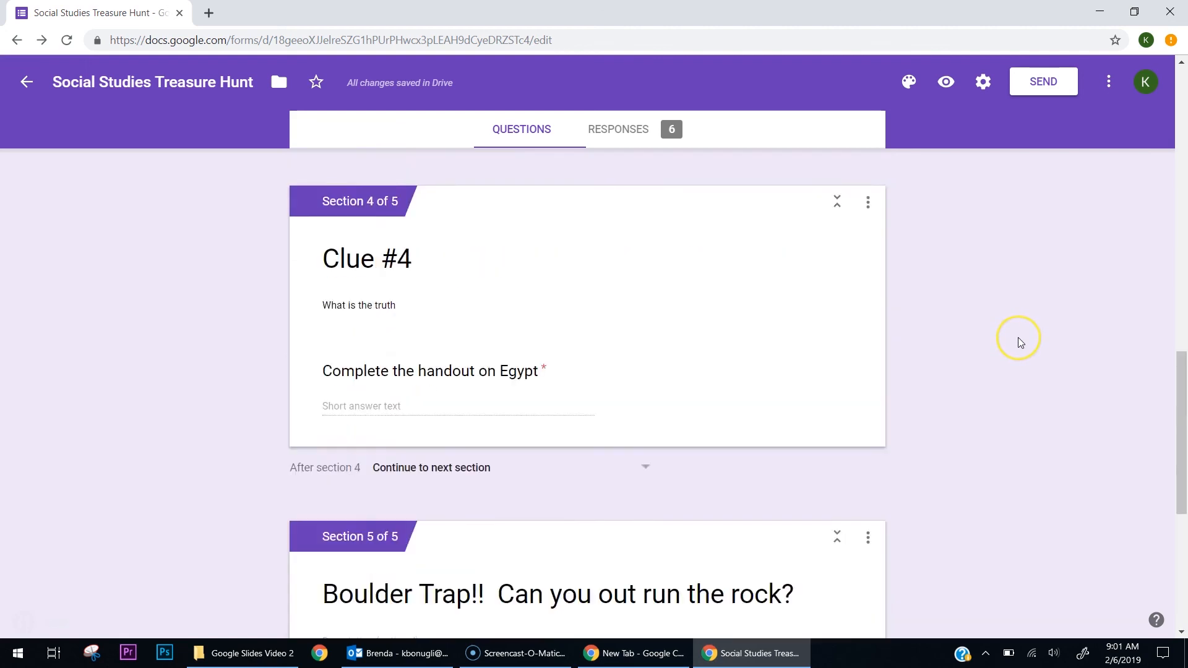
scroll(1003, 344, down, 2)
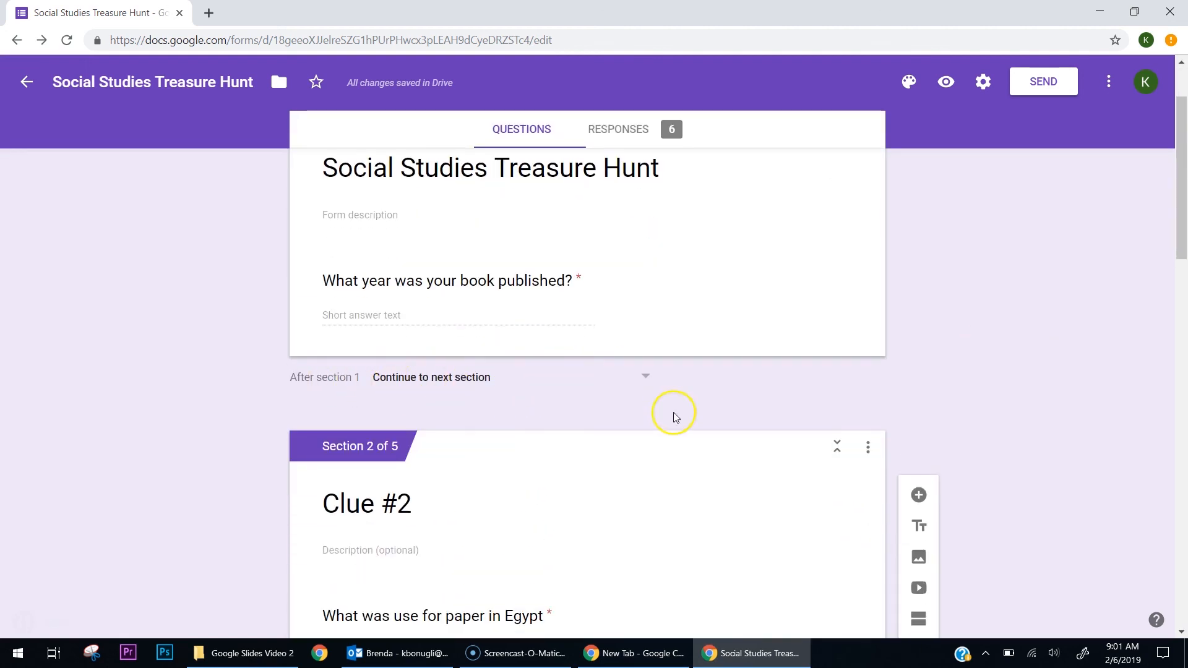
scroll(1122, 321, down, 5)
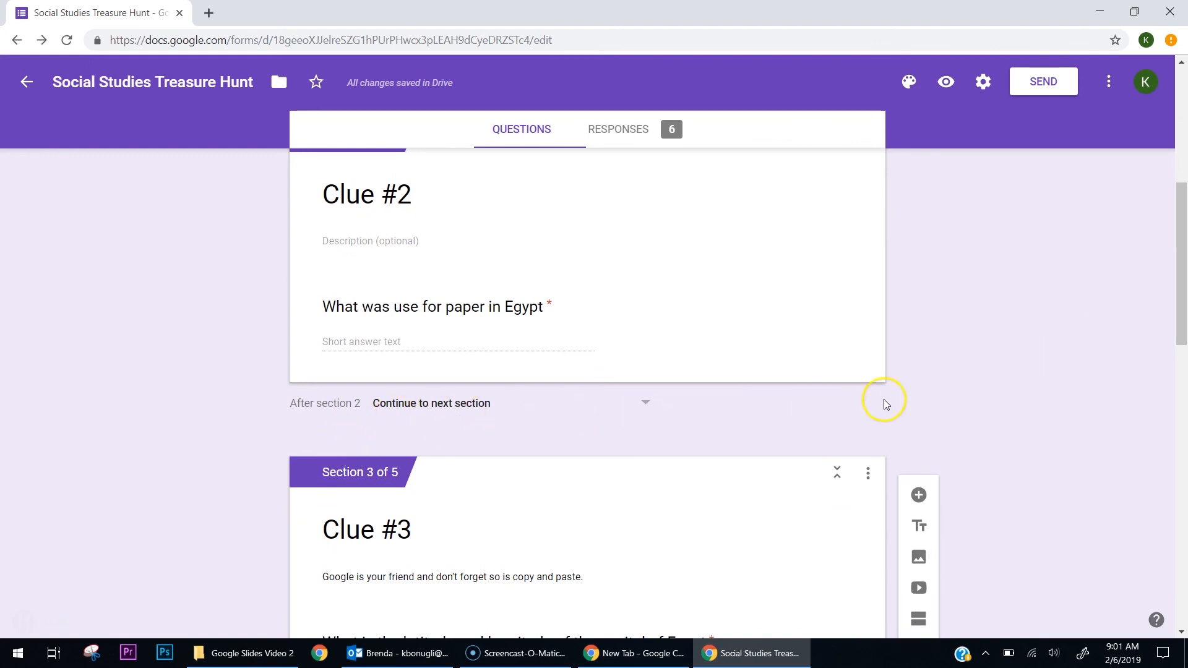
scroll(884, 399, down, 5)
scroll(1094, 399, down, 11)
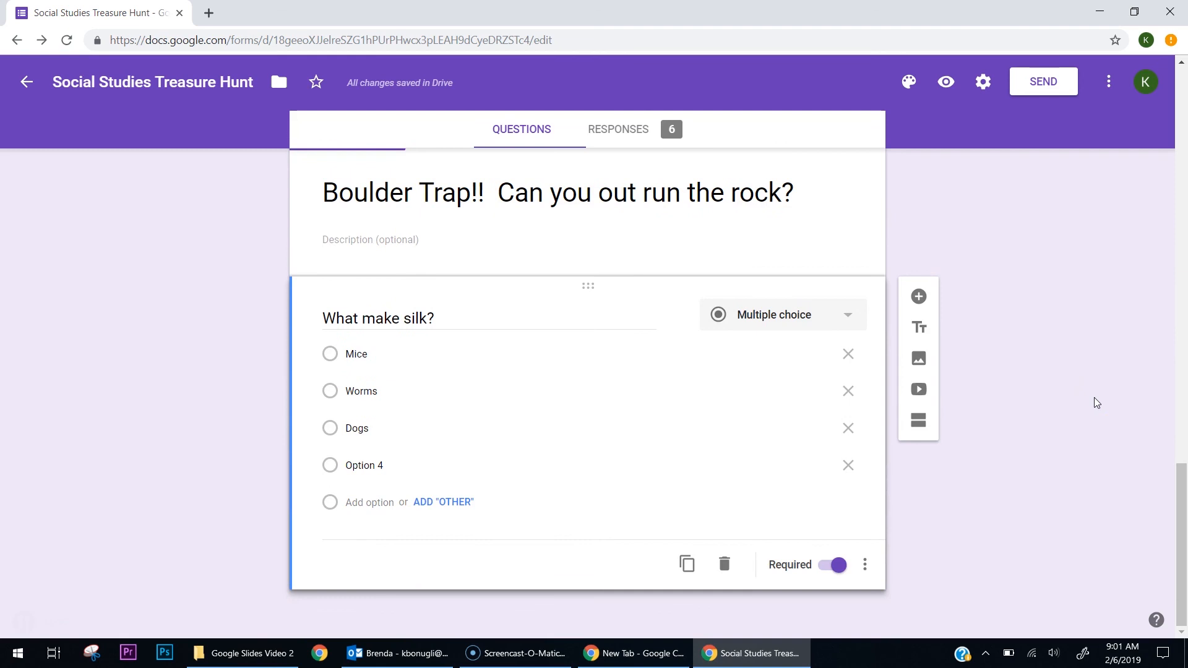
Enable going to a section based on answer for the silk question and send "Mice" and "Dogs" to section 1 (Social Studies Treasure Hunt)
click(865, 564)
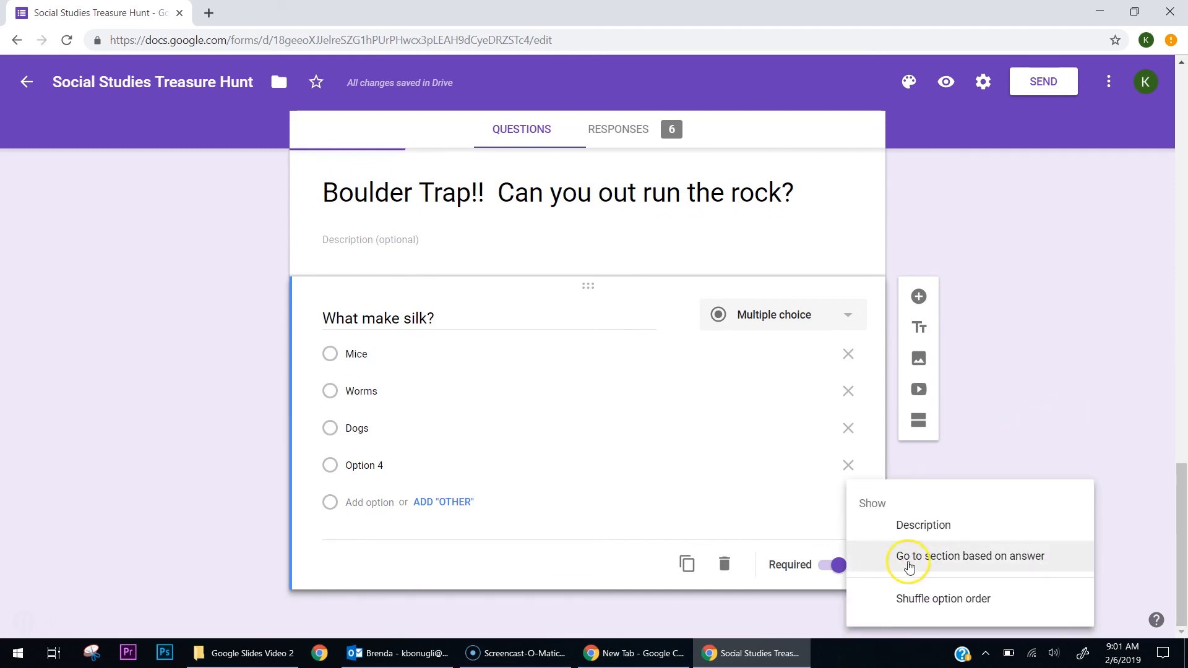
click(994, 558)
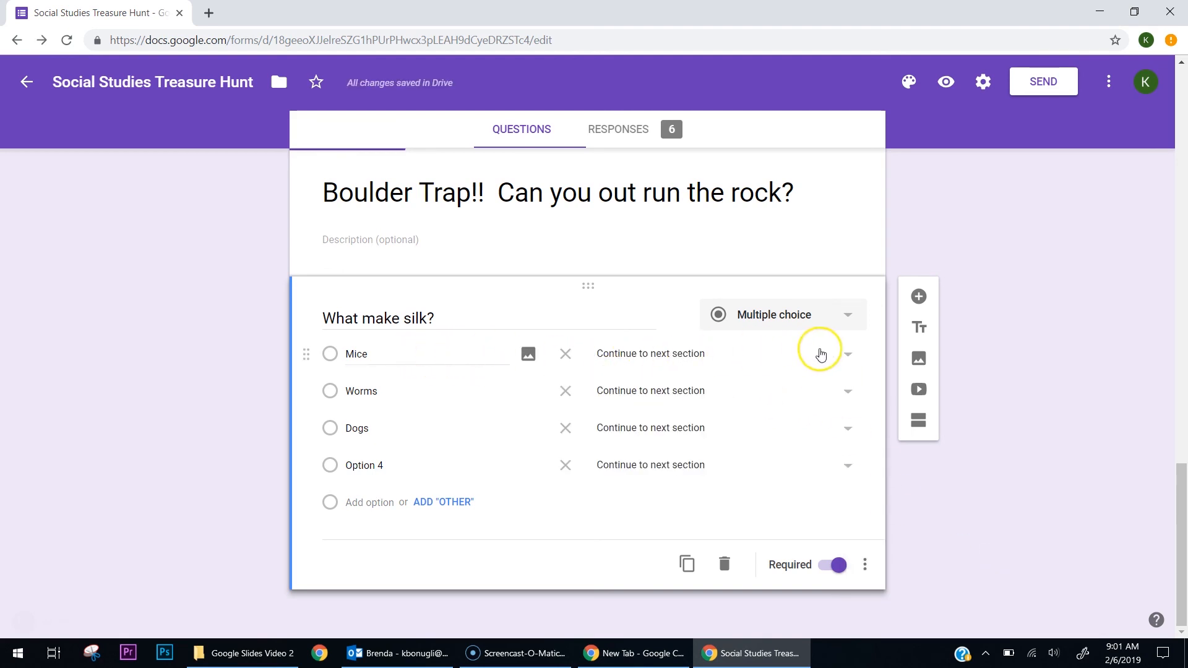
click(845, 354)
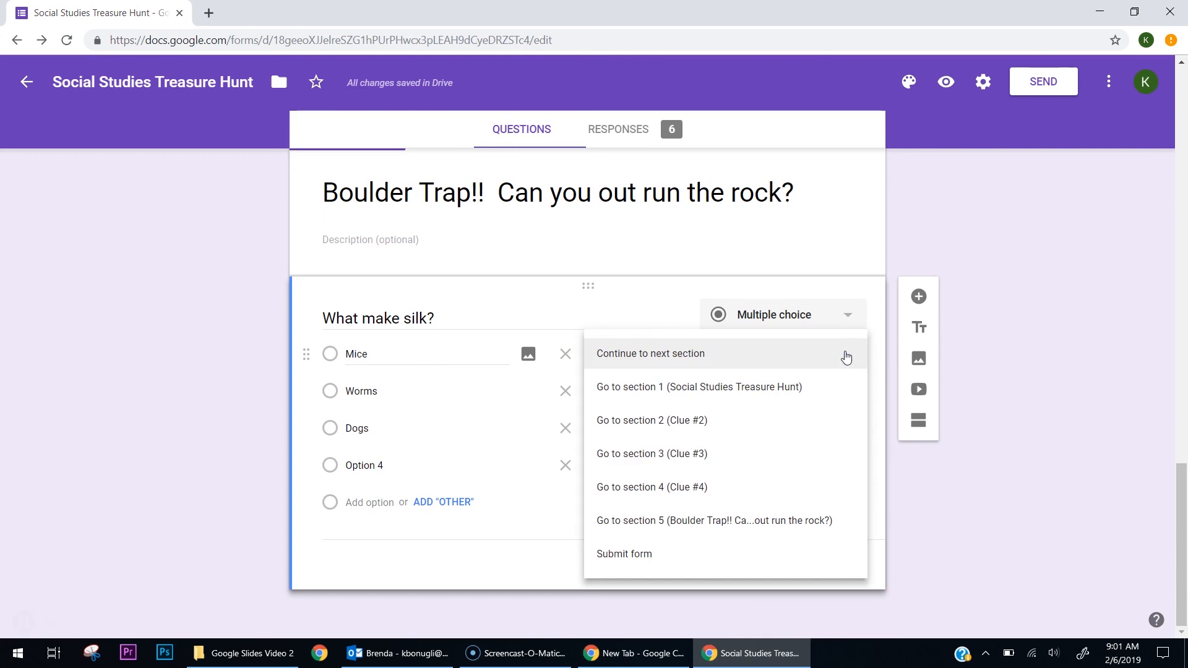
click(659, 390)
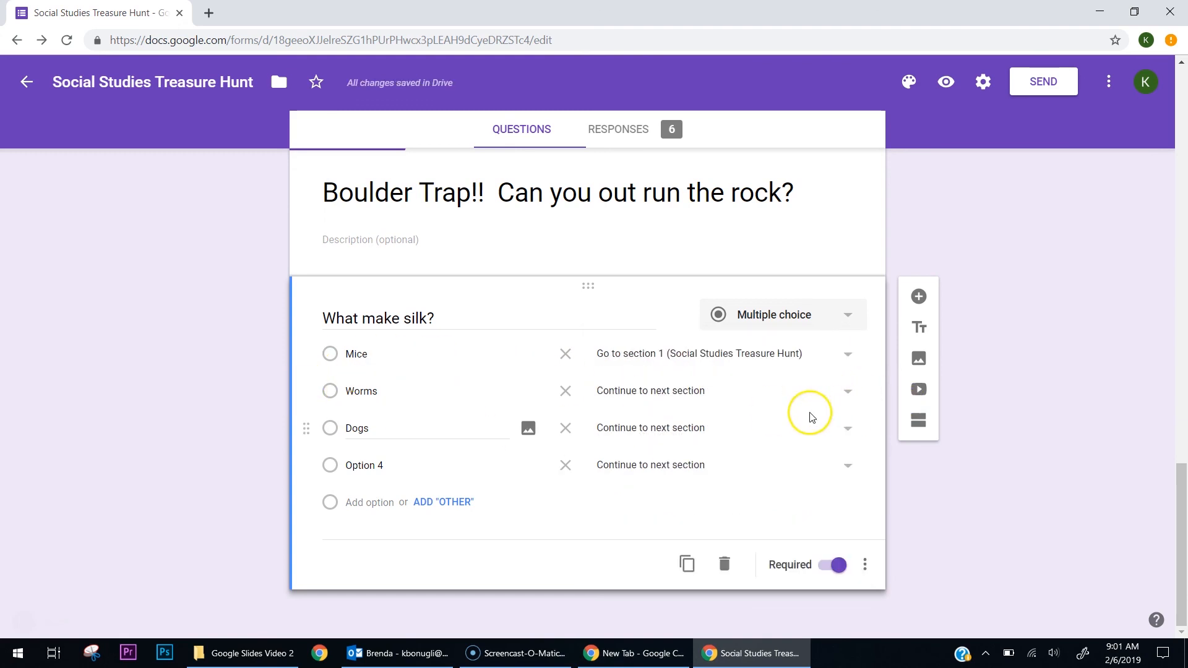
click(845, 427)
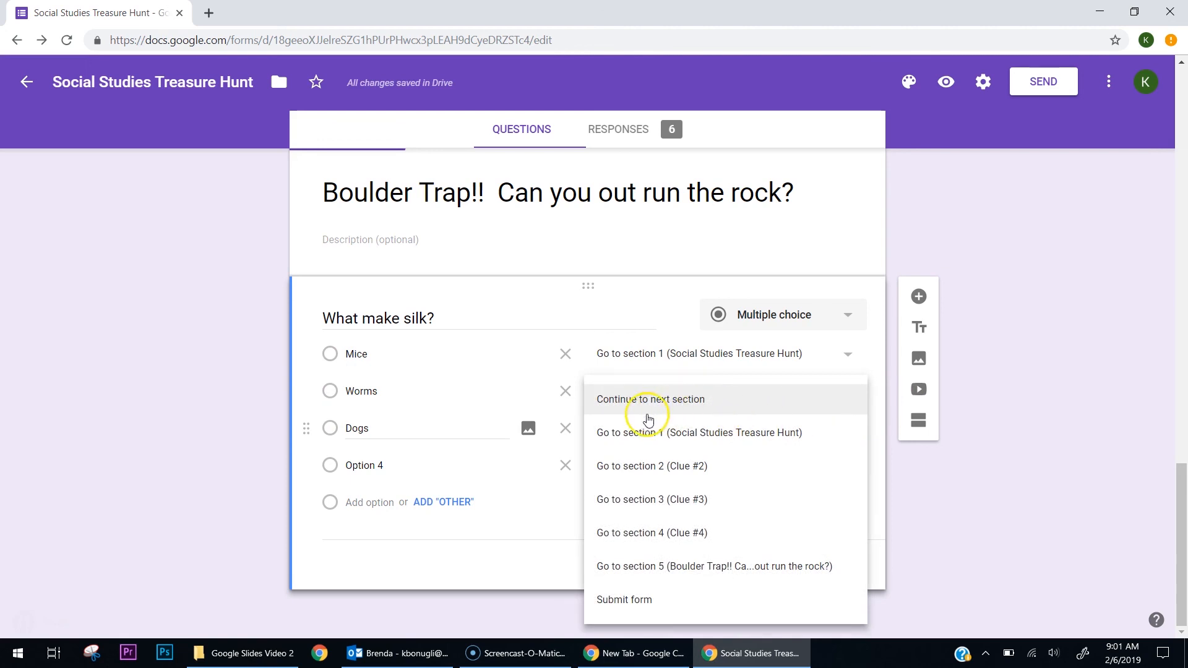
click(829, 457)
Send the silk question's fourth option to section 1 (Social Studies Treasure Hunt) and delete that option
click(855, 471)
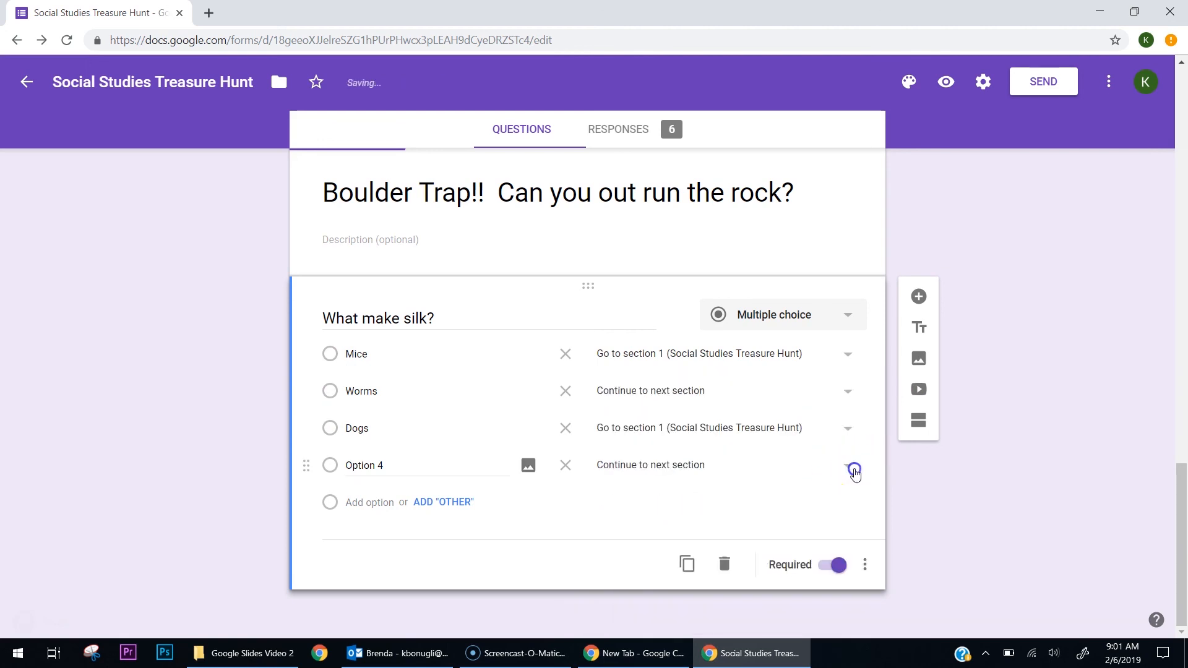
click(650, 432)
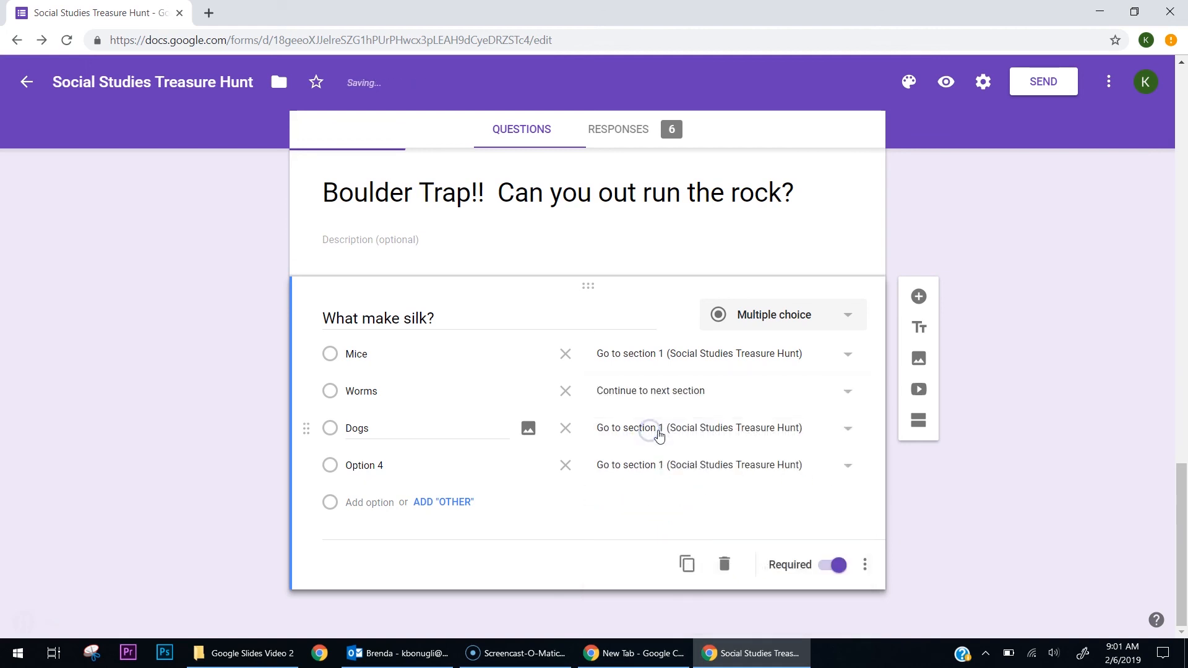
click(565, 465)
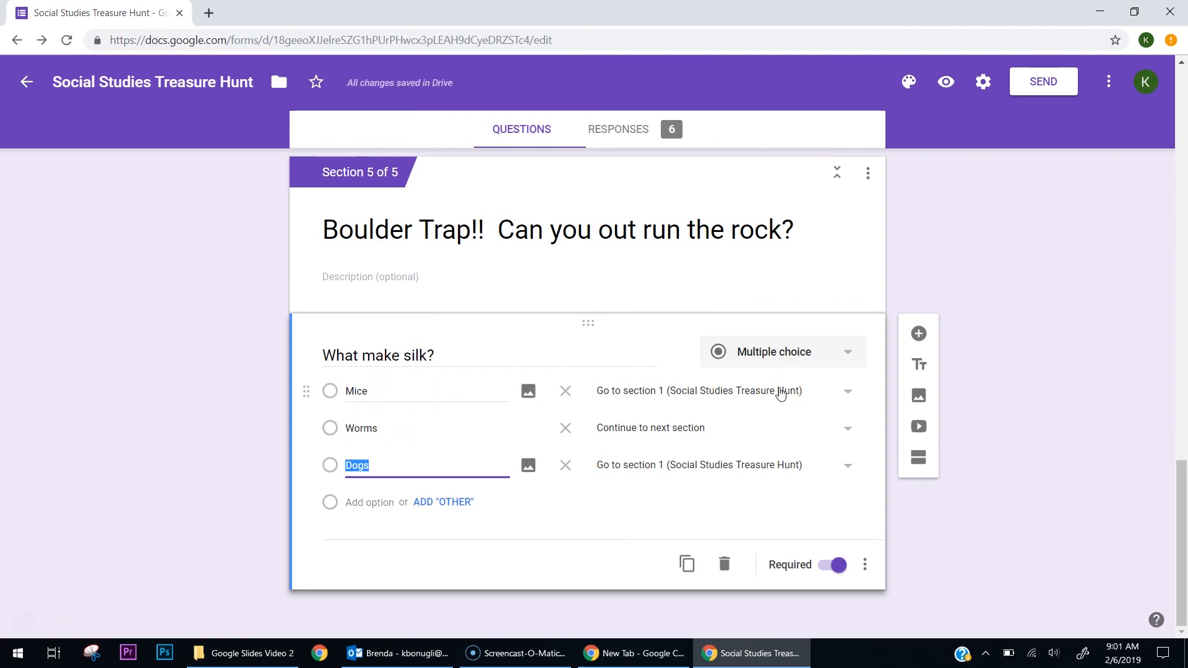
Set the "Worms" answer of the silk question to continue to the next section
click(847, 428)
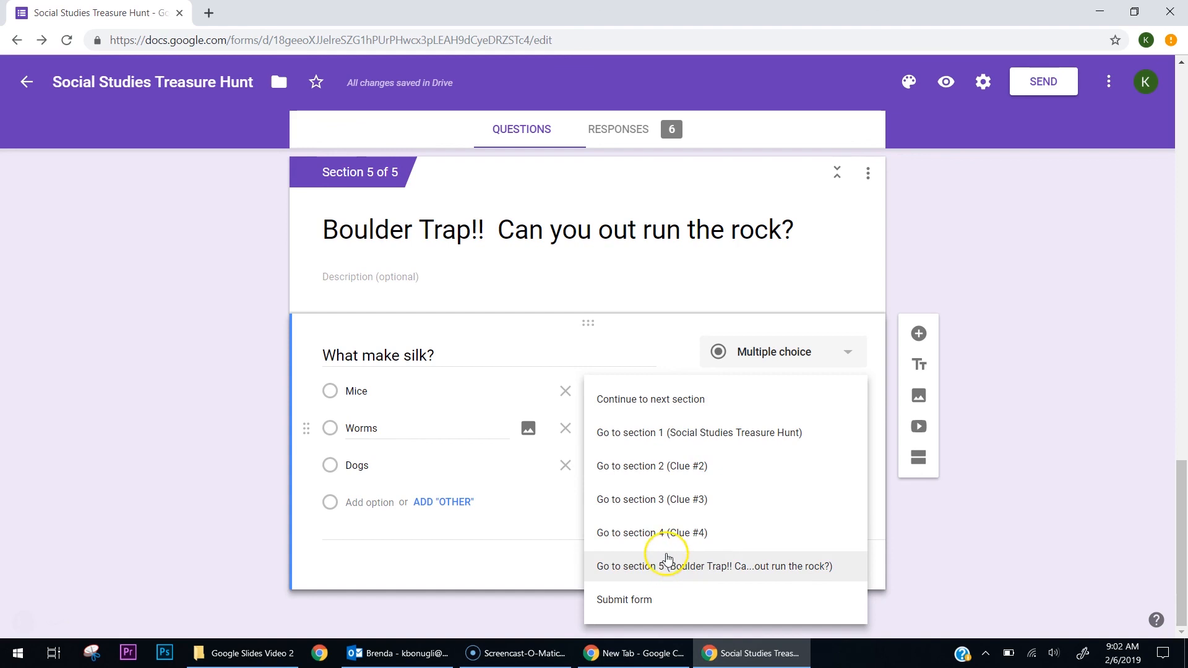
click(665, 408)
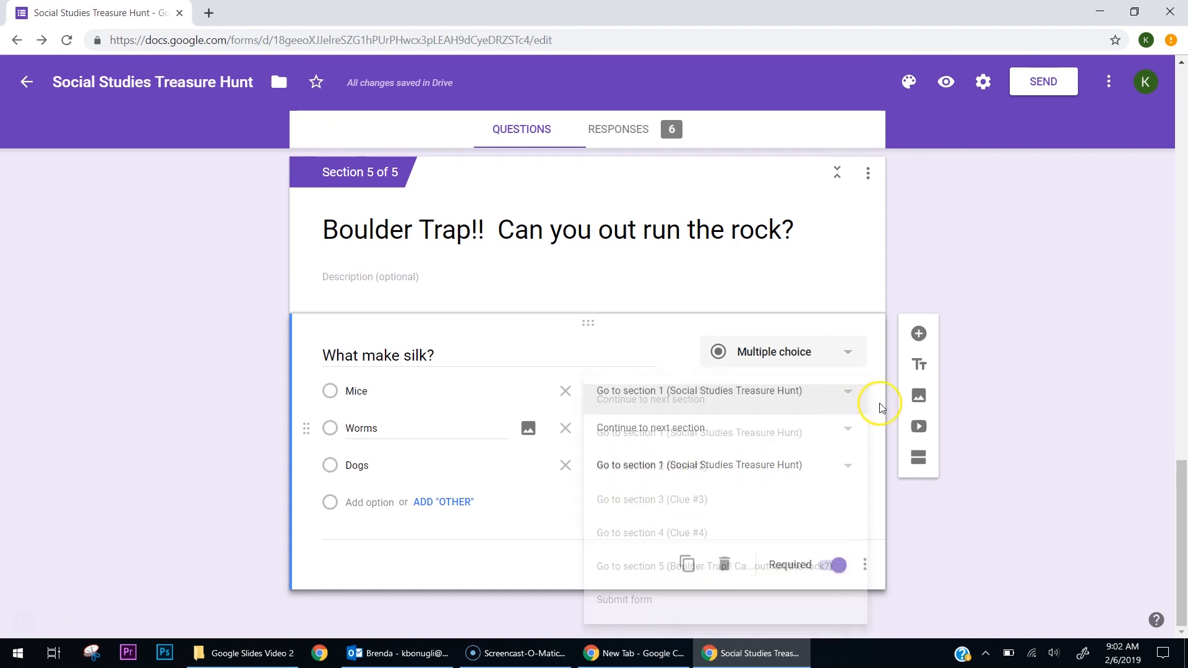
click(1057, 395)
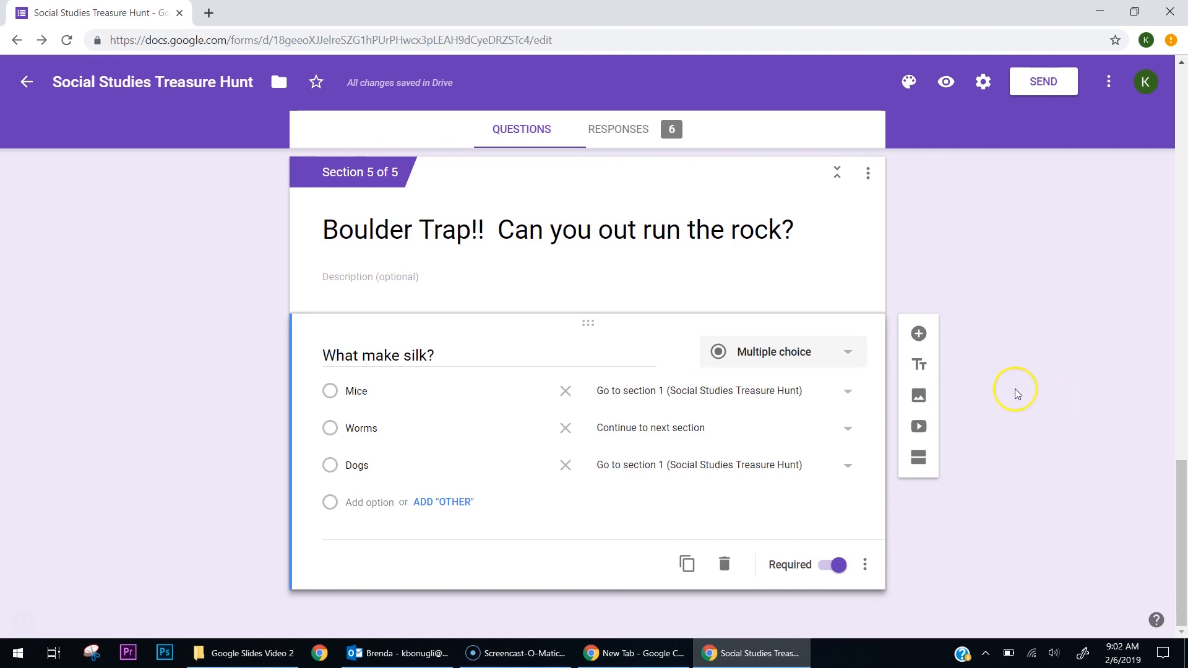
Preview the form, answer the book publication year question with 2014 and go on to Clue #2
click(946, 81)
click(474, 364)
text(20)
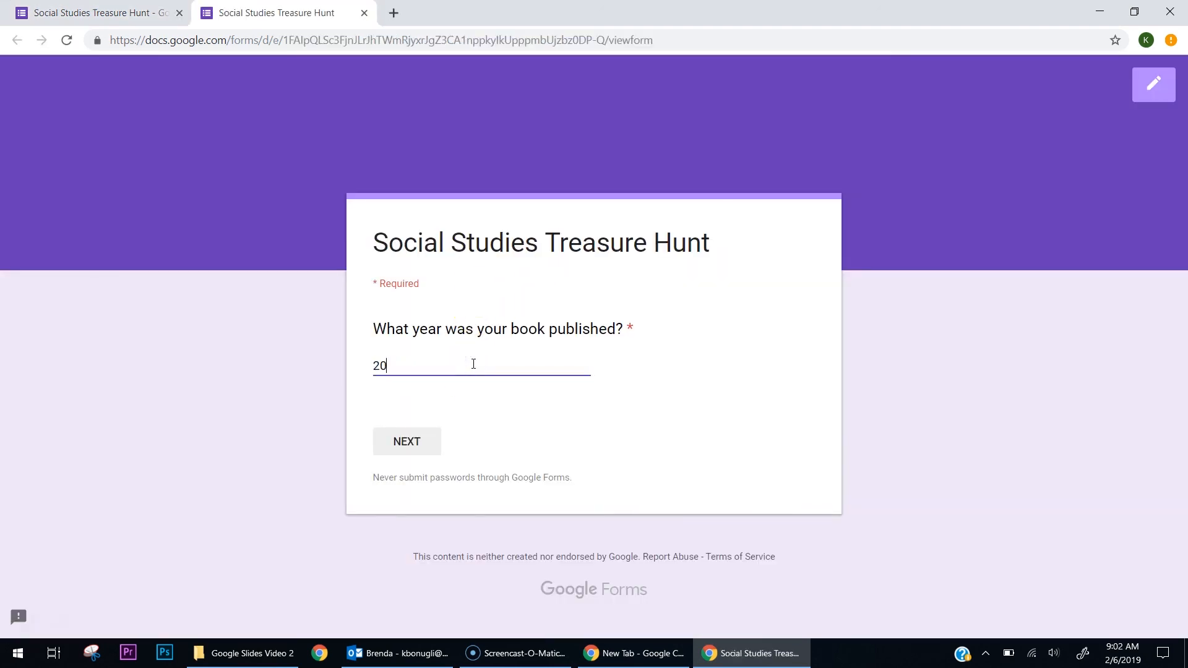
click(407, 441)
Answer the Egyptian paper question in the preview with "papyrus" and go on to Clue #3
click(444, 404)
text(papyry)
key(BackSpace)
text(us)
click(473, 489)
Answer Clue #3 with "30.0444° N, 31.2357° E" and Clue #4 with "TTFTT" to reach the Boulder Trap
click(444, 436)
text(30.0444° N, 31.2357° E)
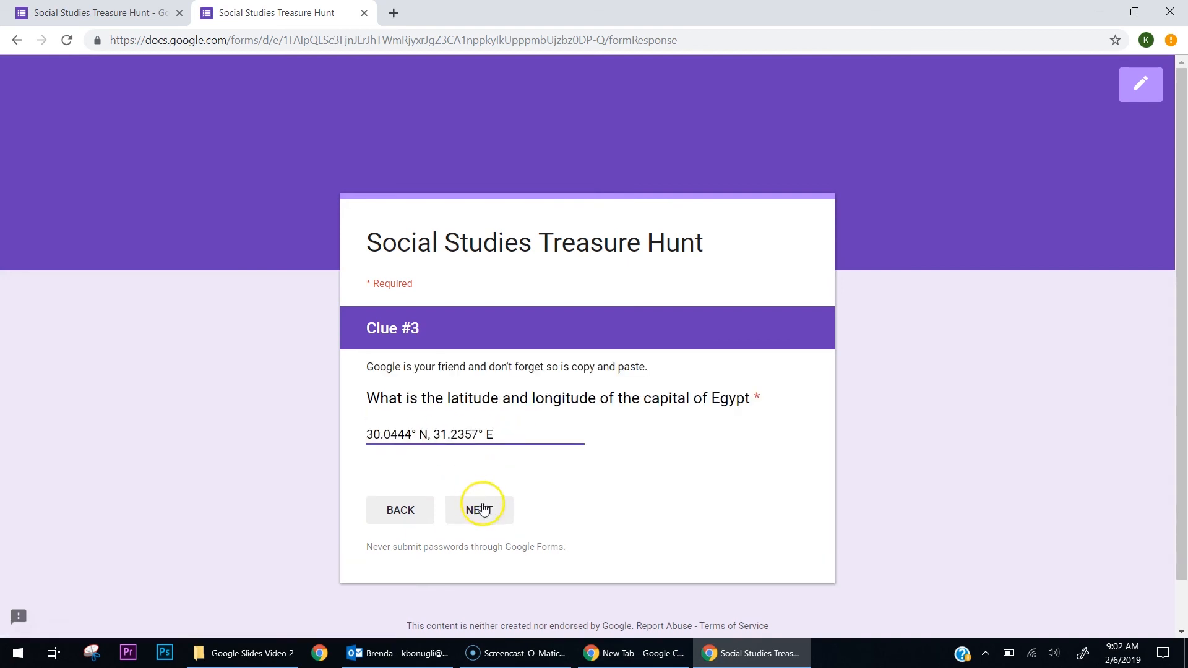
click(484, 510)
click(480, 441)
text(TTFTT)
click(488, 511)
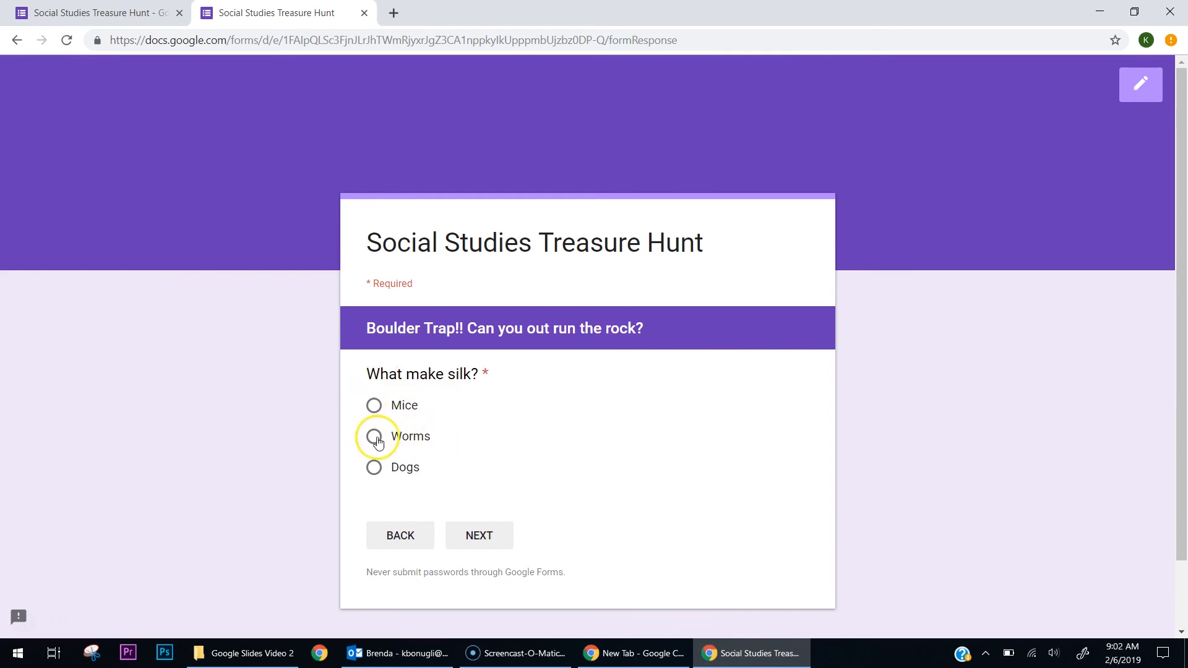
Test the Boulder Trap with the wrong answer "Mice" and close the preview
click(373, 405)
click(486, 542)
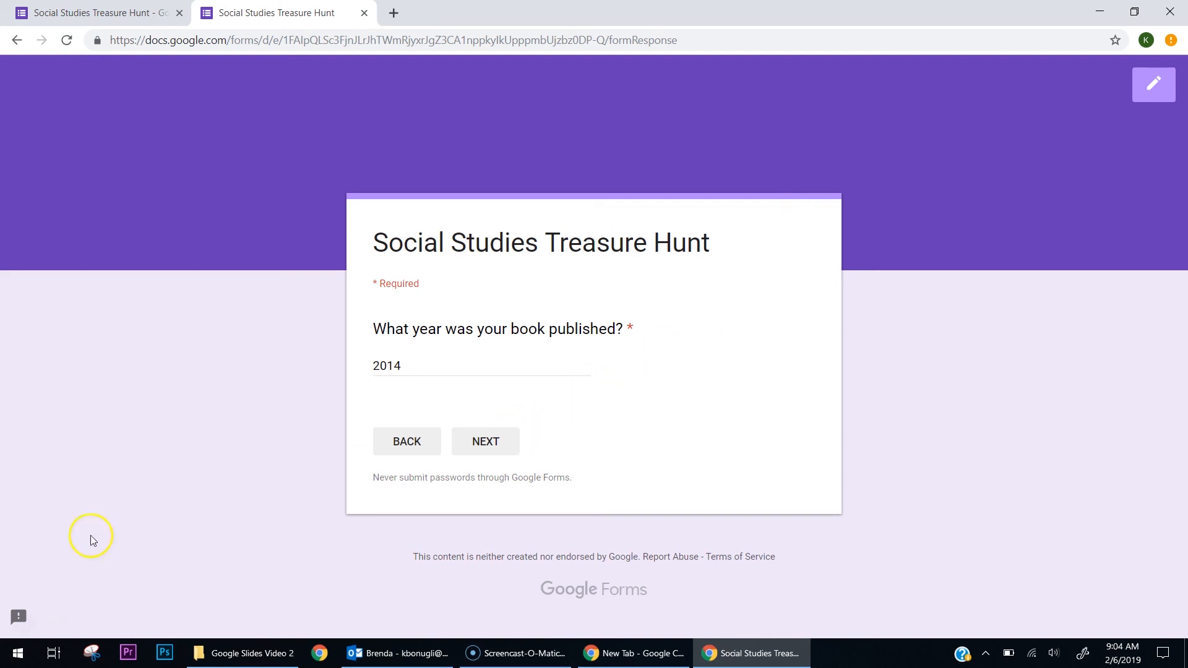
click(28, 626)
key(ctrl+w)
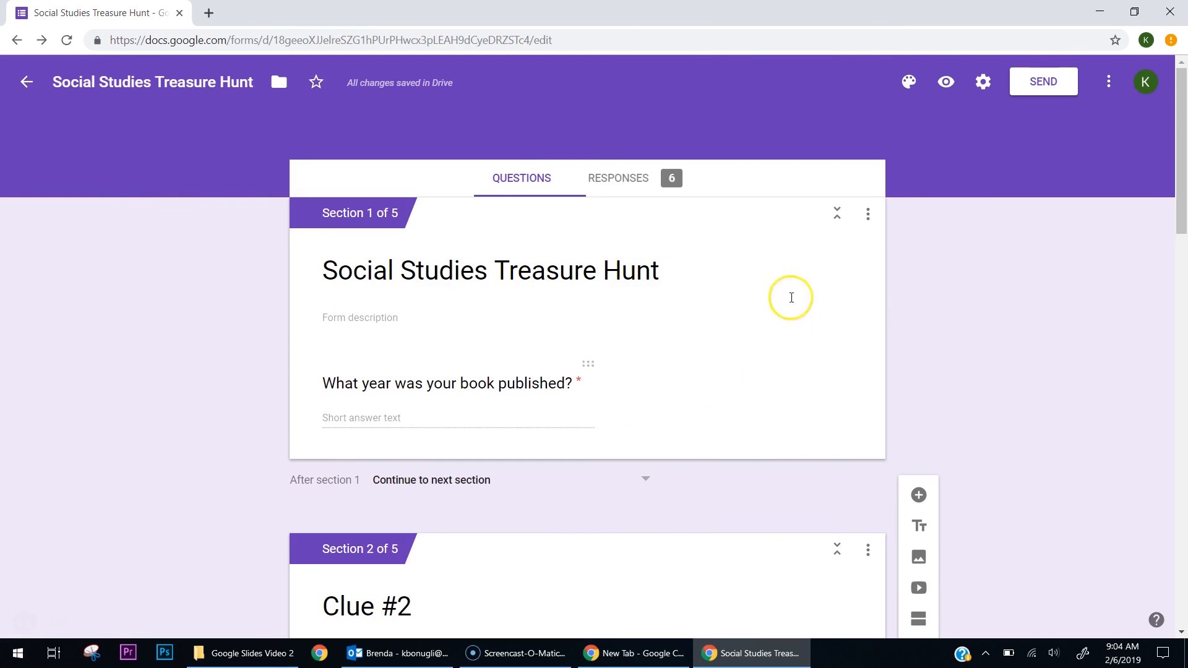
scroll(1034, 297, down, 5)
scroll(1033, 297, up, 5)
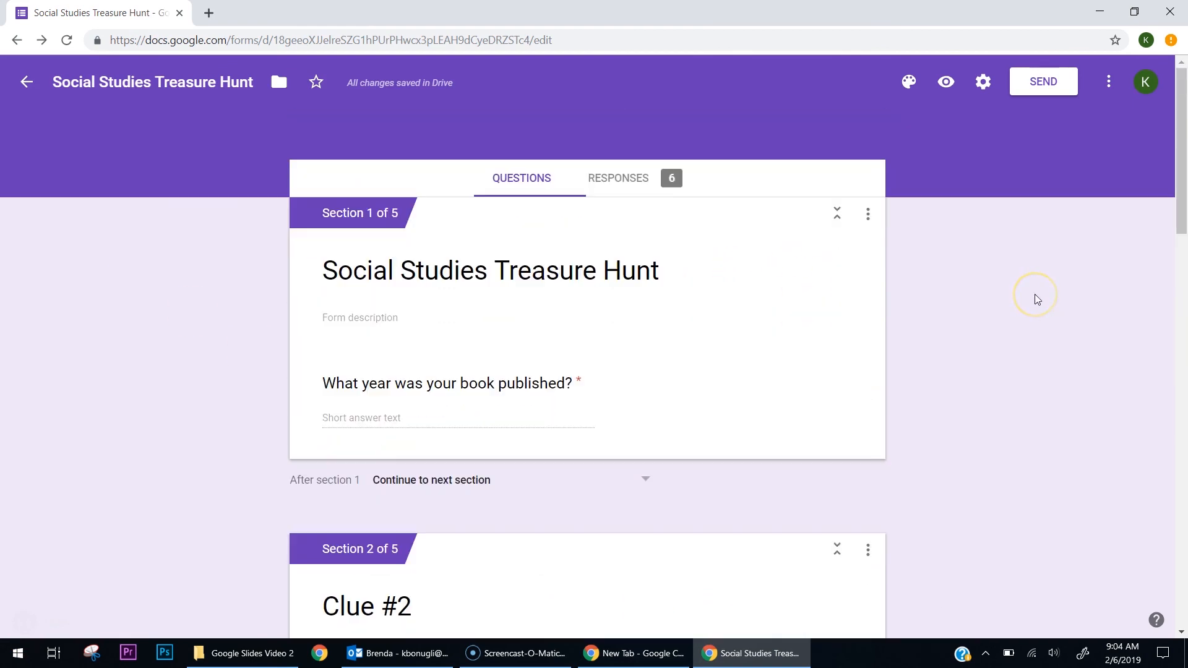